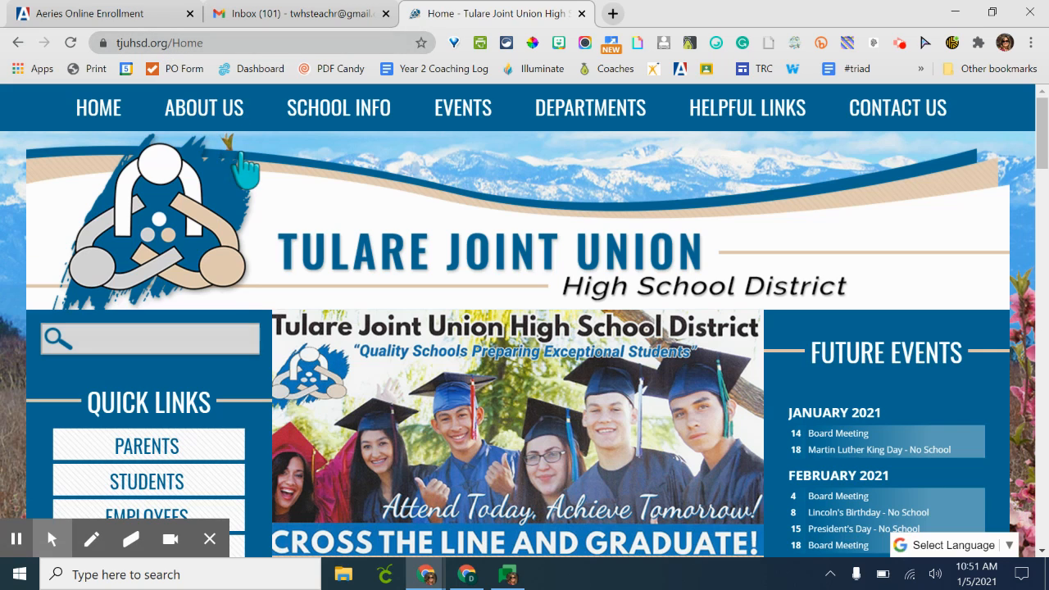
# - Open the Registration and Immunizations page from the school information section of the district website
pyautogui.moveTo(347, 131)
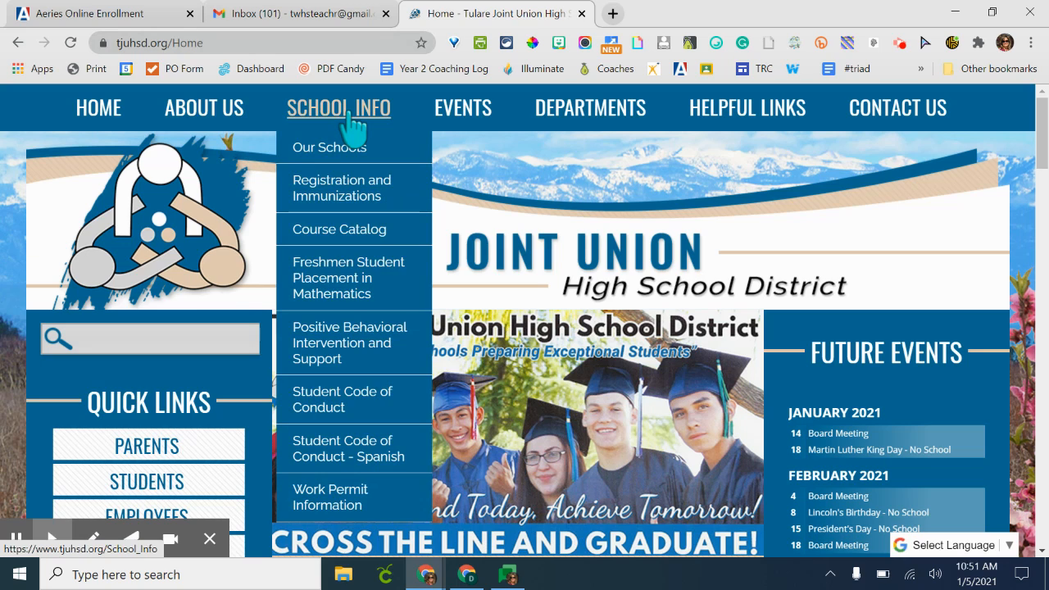
pyautogui.click(348, 197)
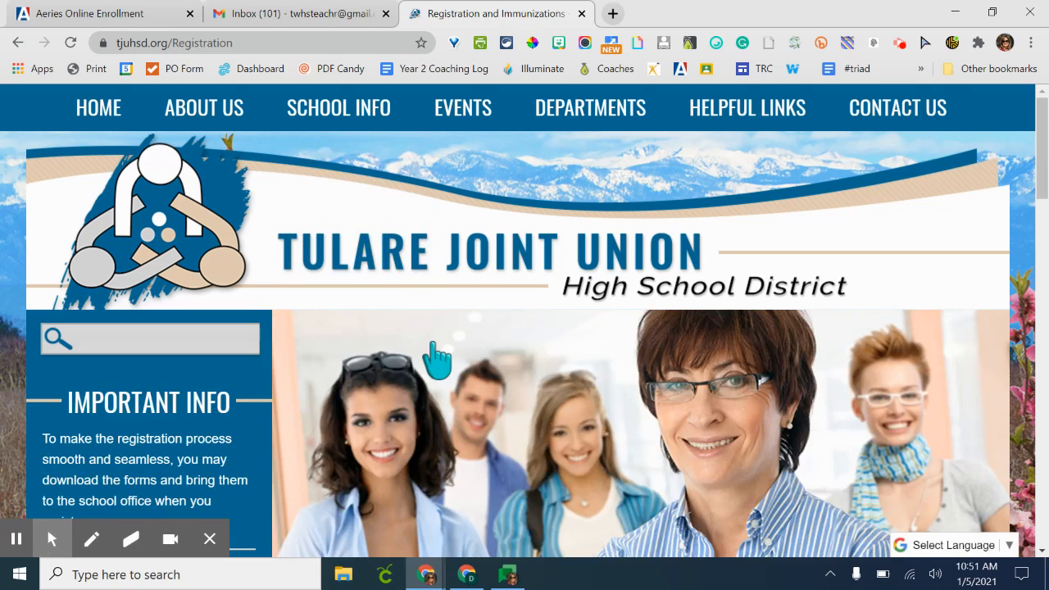
# - Scroll down to the Online Registration section and open the Online Registration link
pyautogui.scroll(-3, 437, 361)
pyautogui.scroll(-3, 437, 360)
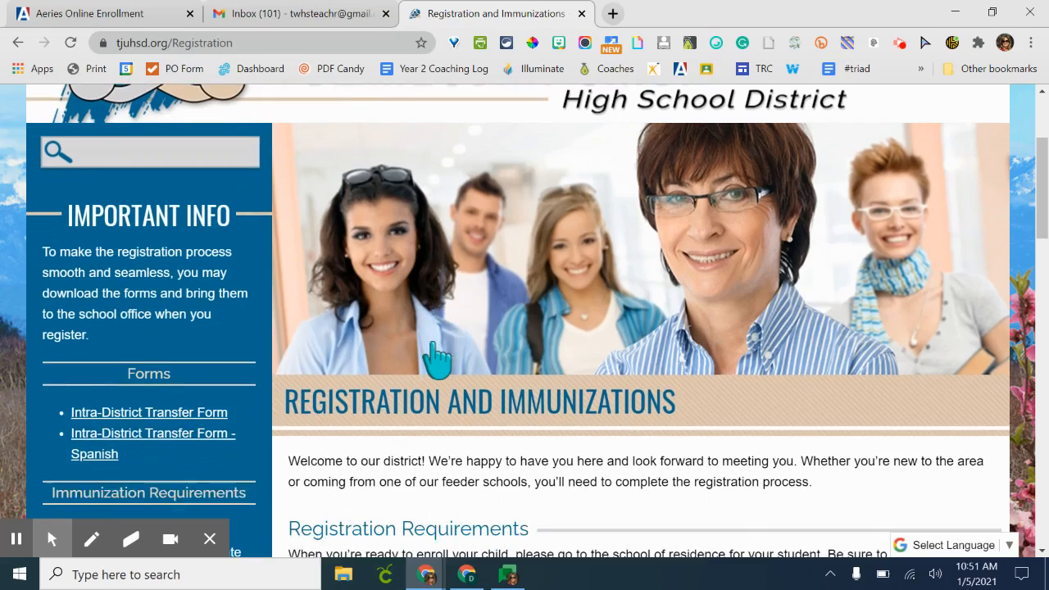
pyautogui.scroll(-4, 447, 360)
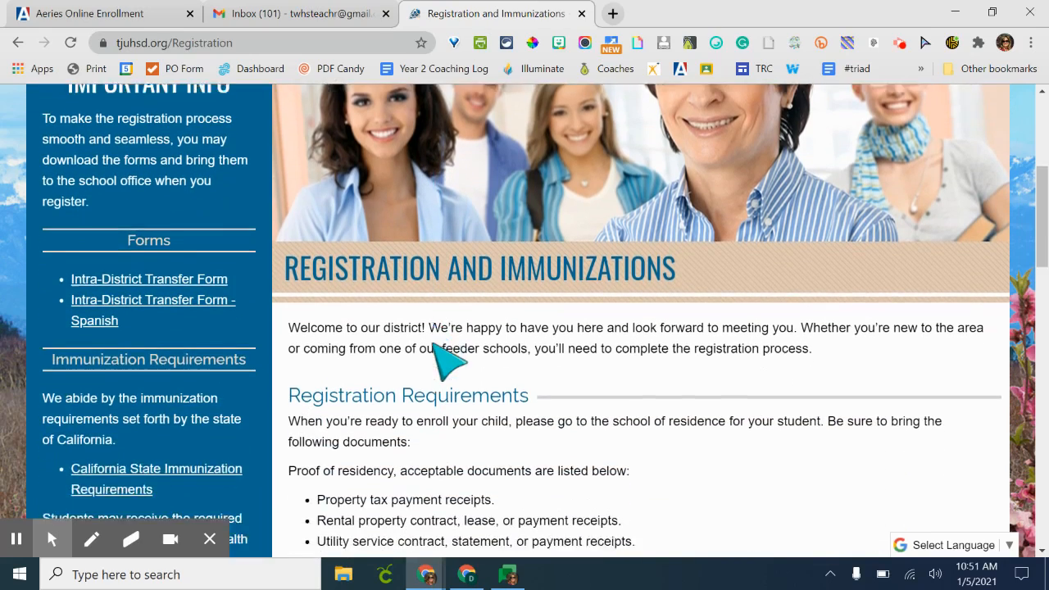
pyautogui.scroll(-6, 447, 360)
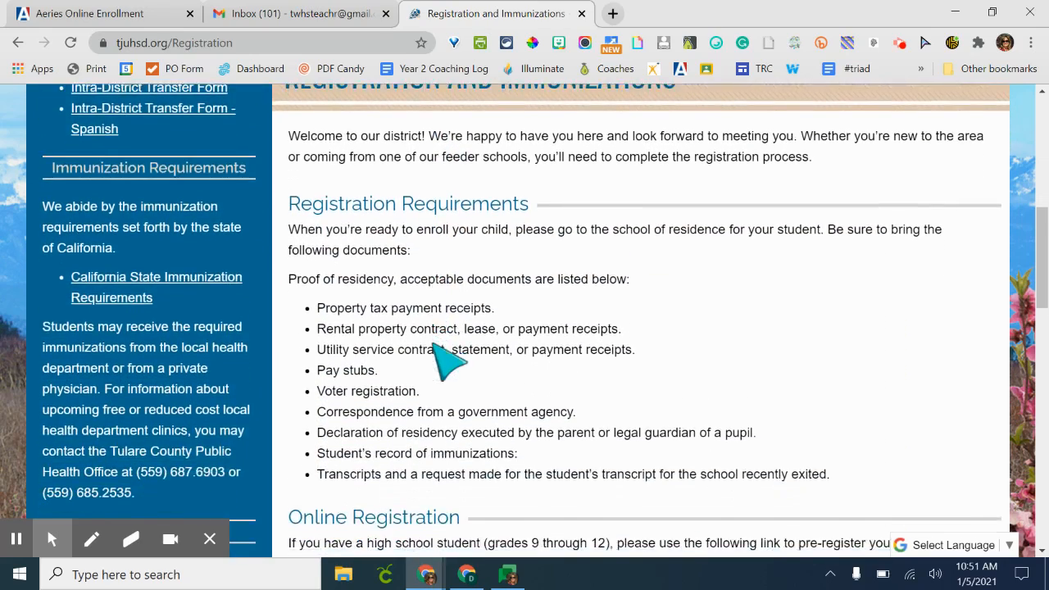
pyautogui.scroll(-1, 446, 358)
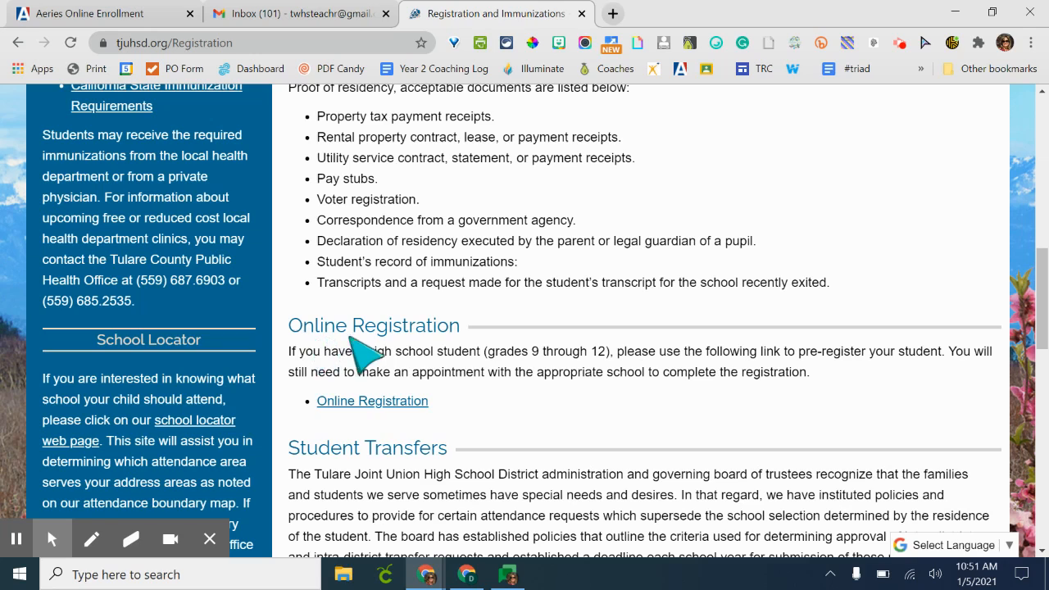
pyautogui.rightClick(402, 402)
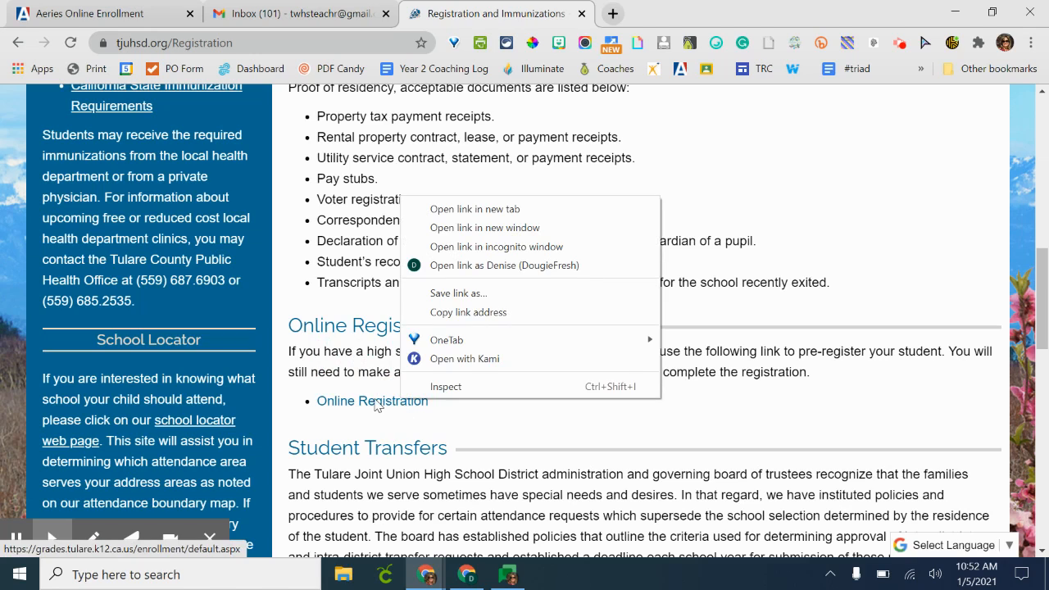
pyautogui.click(375, 401)
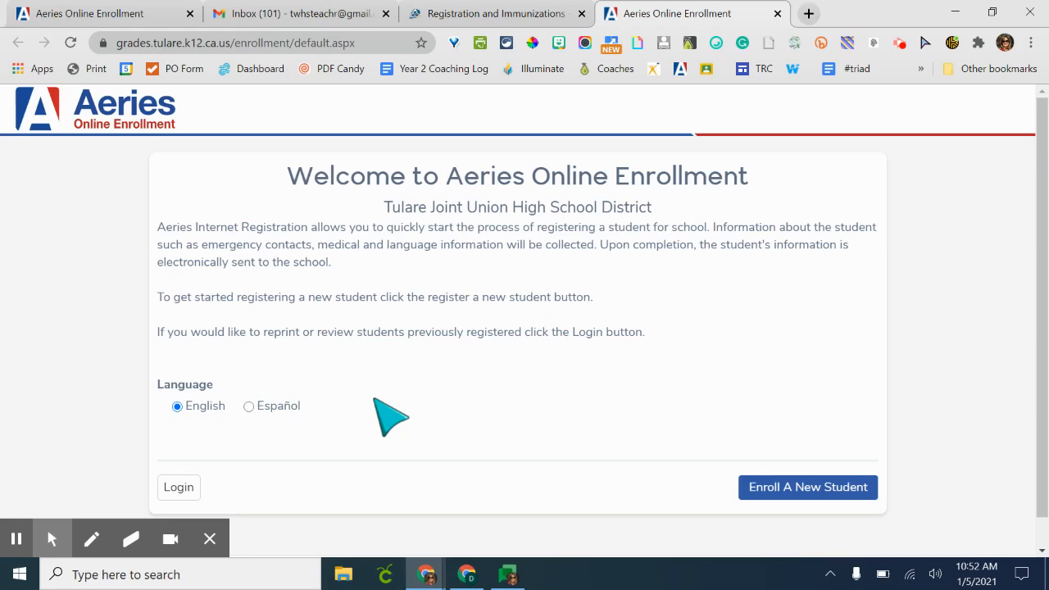
# - Start enrolling a new student for the 2021 - 2022, Pre-Enrollment year and continue past the required information list
pyautogui.rightClick(806, 487)
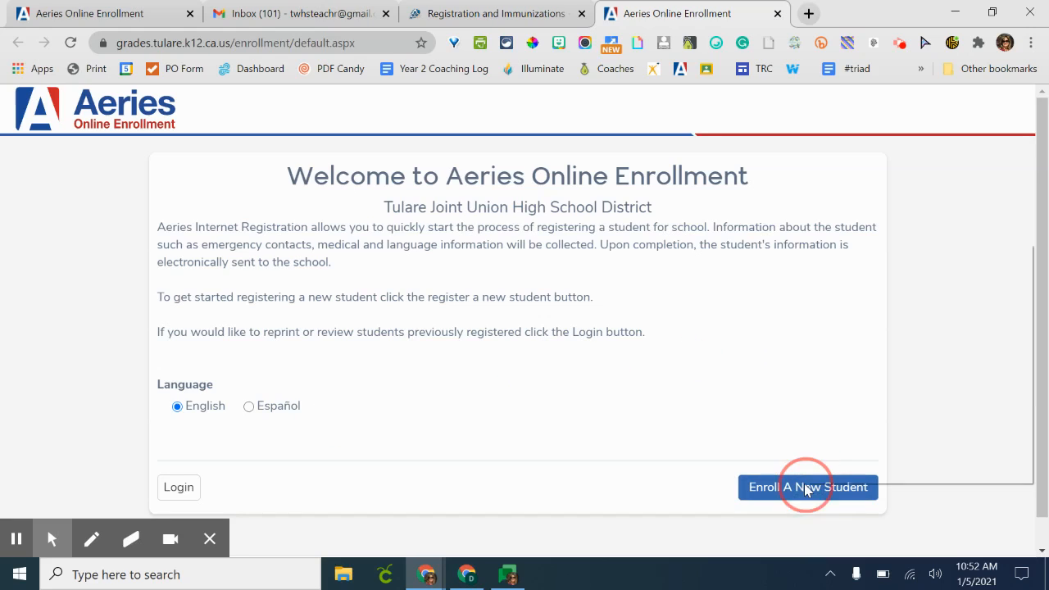
pyautogui.click(791, 487)
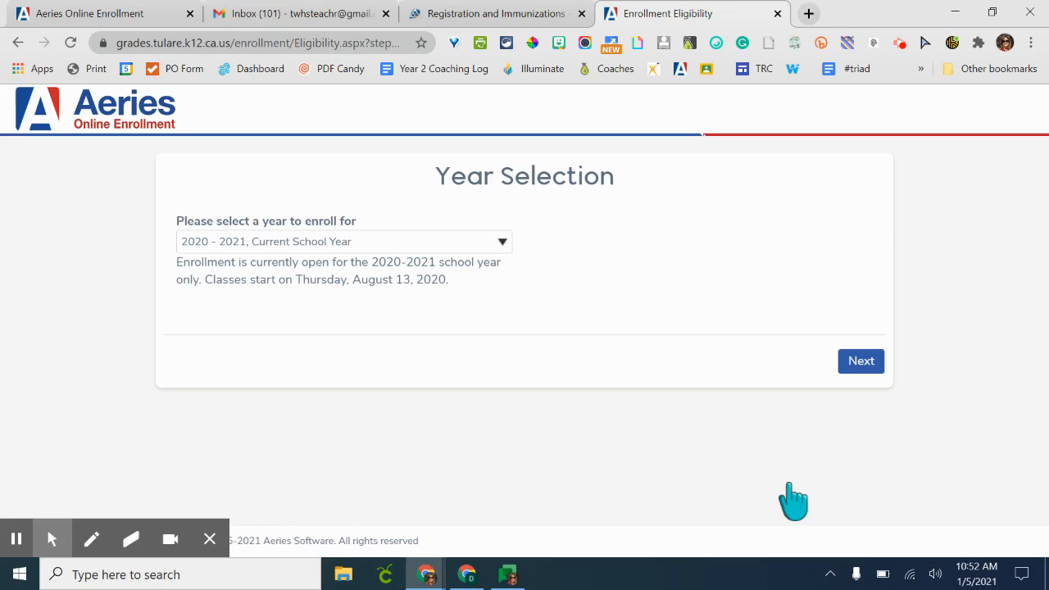
pyautogui.click(475, 244)
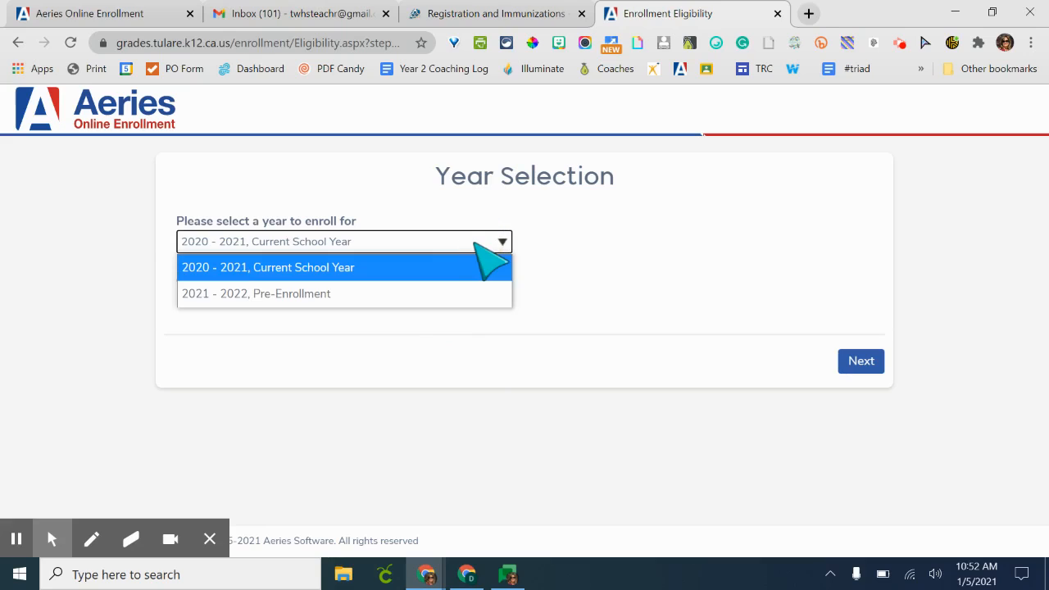
pyautogui.click(443, 297)
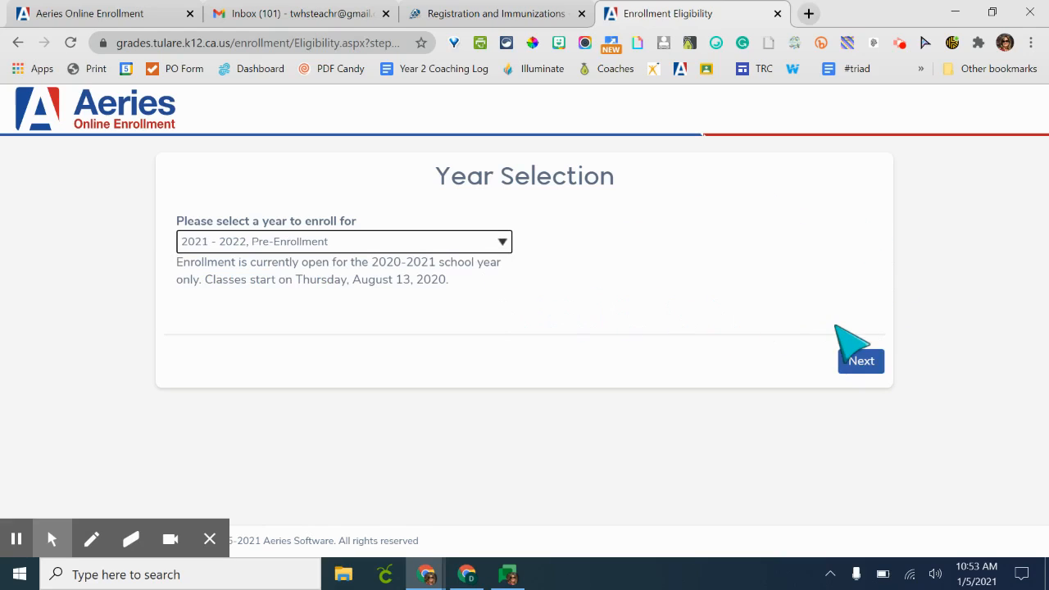
pyautogui.click(858, 365)
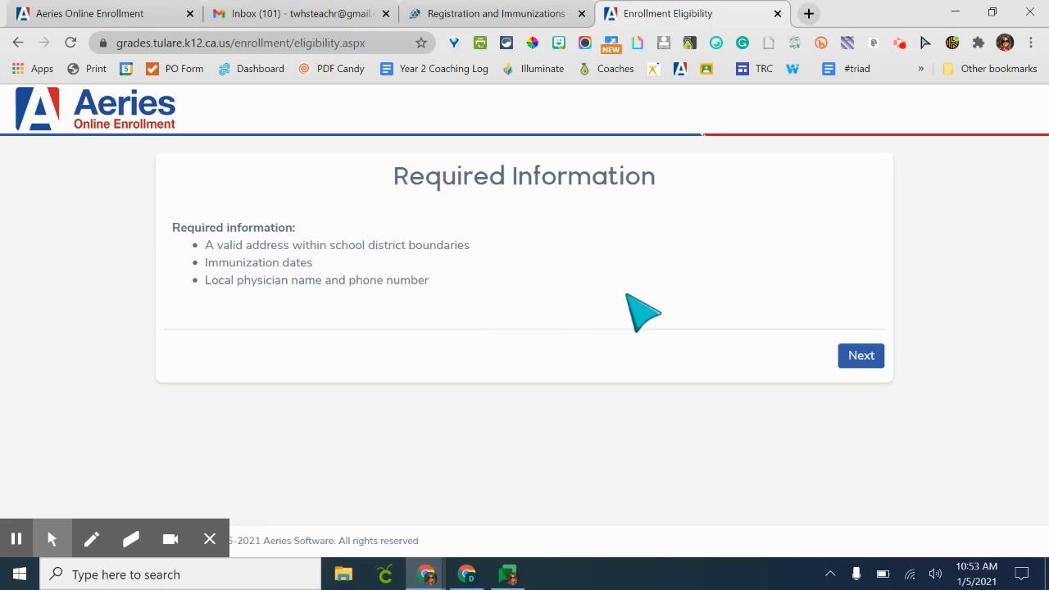
pyautogui.click(862, 356)
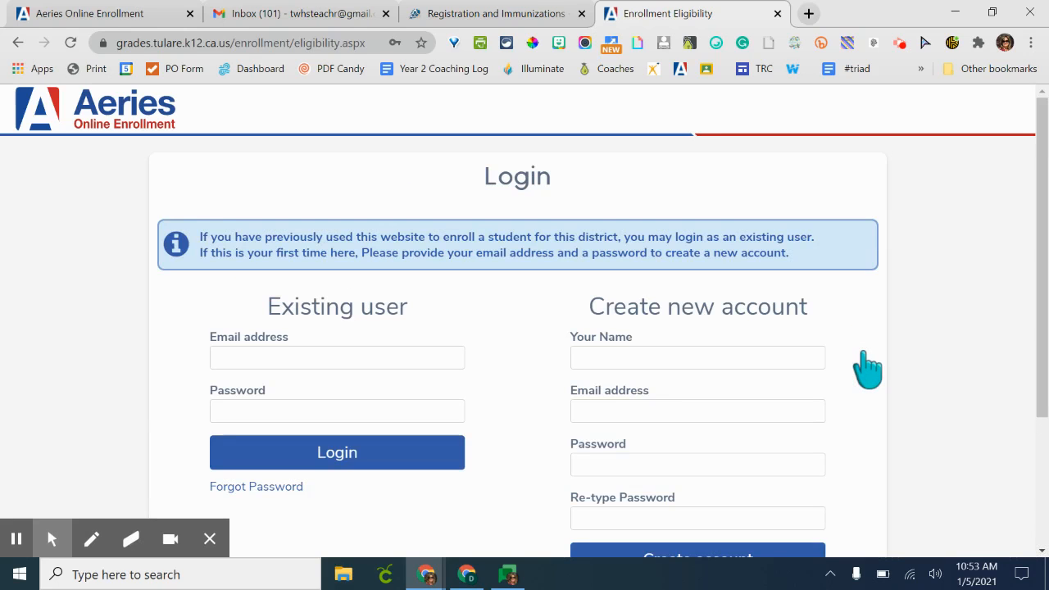
# - Enter the parent's full name in the new account's name field
pyautogui.scroll(-1, 867, 369)
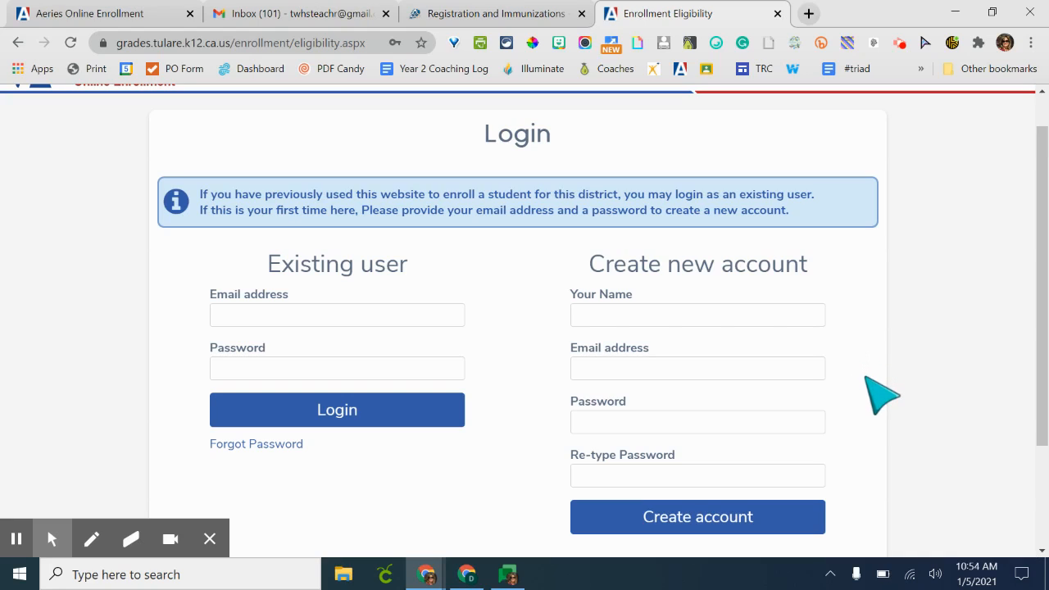
pyautogui.click(788, 315)
pyautogui.click(789, 315)
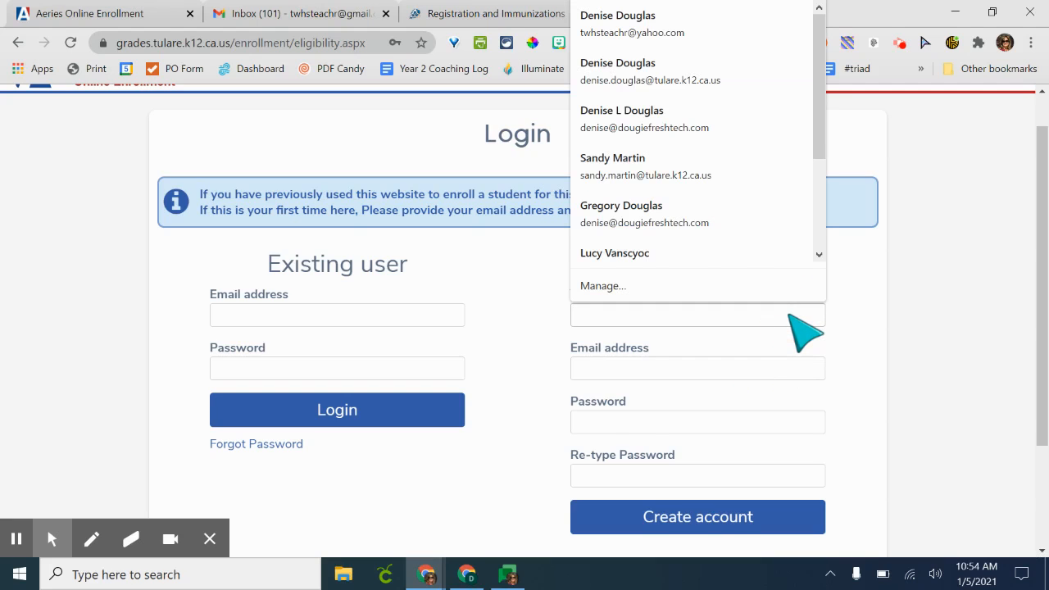
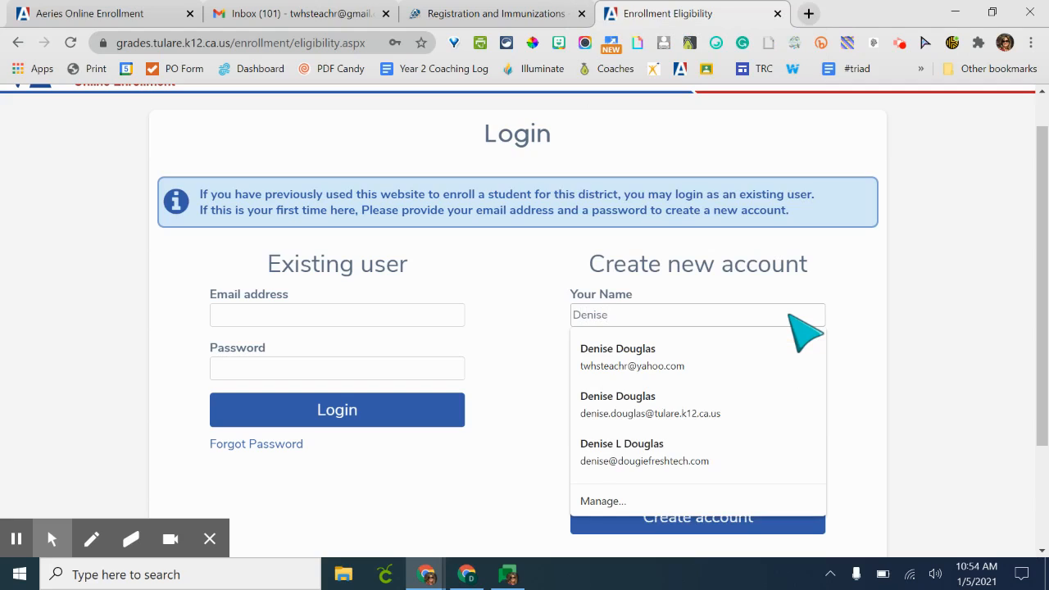
pyautogui.press('Escape')
pyautogui.click(764, 368)
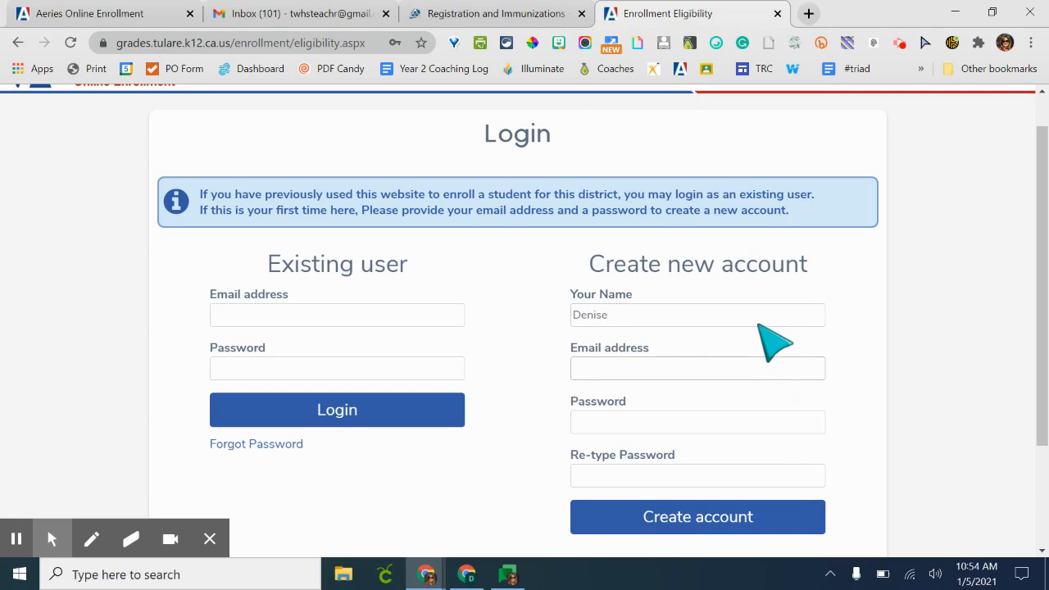
pyautogui.click(763, 320)
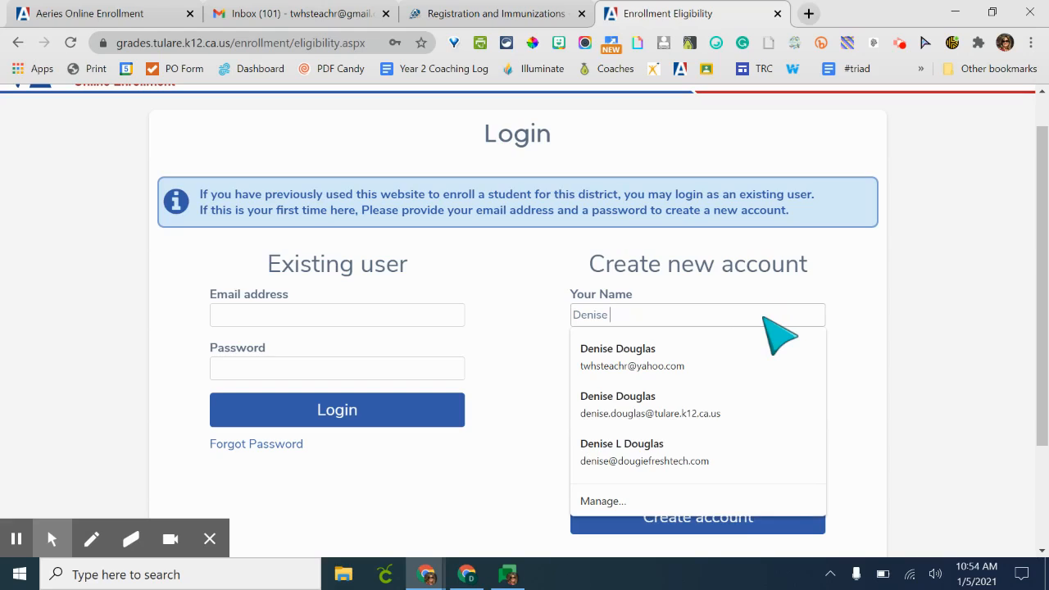
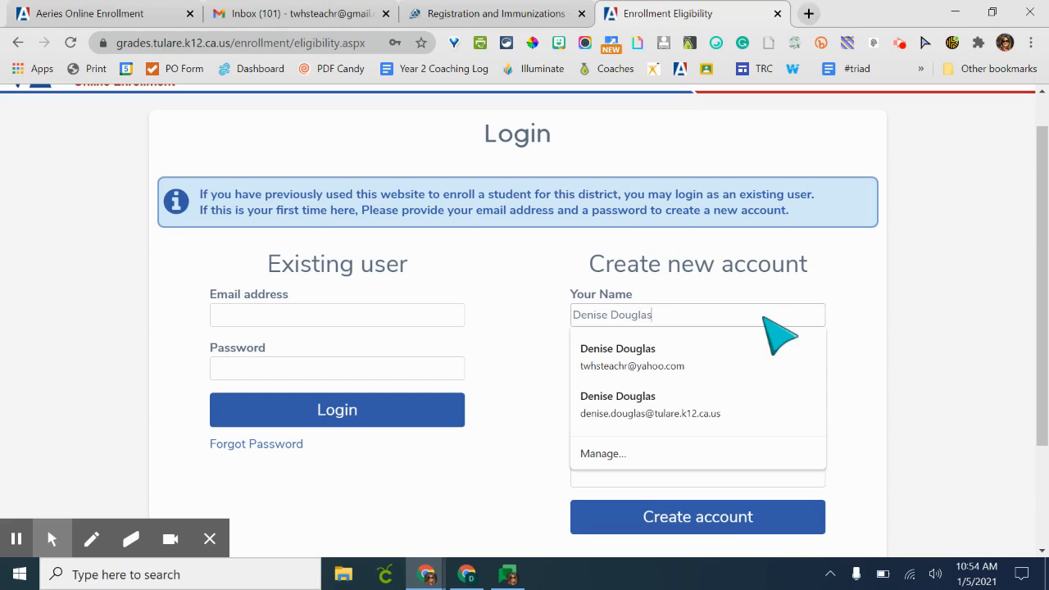
pyautogui.press('Tab')
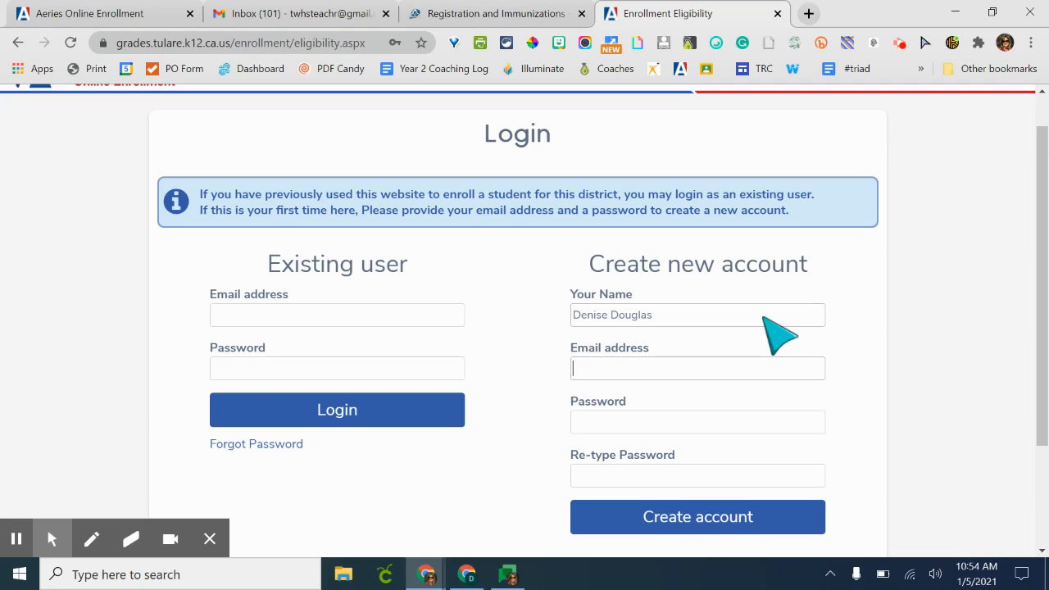
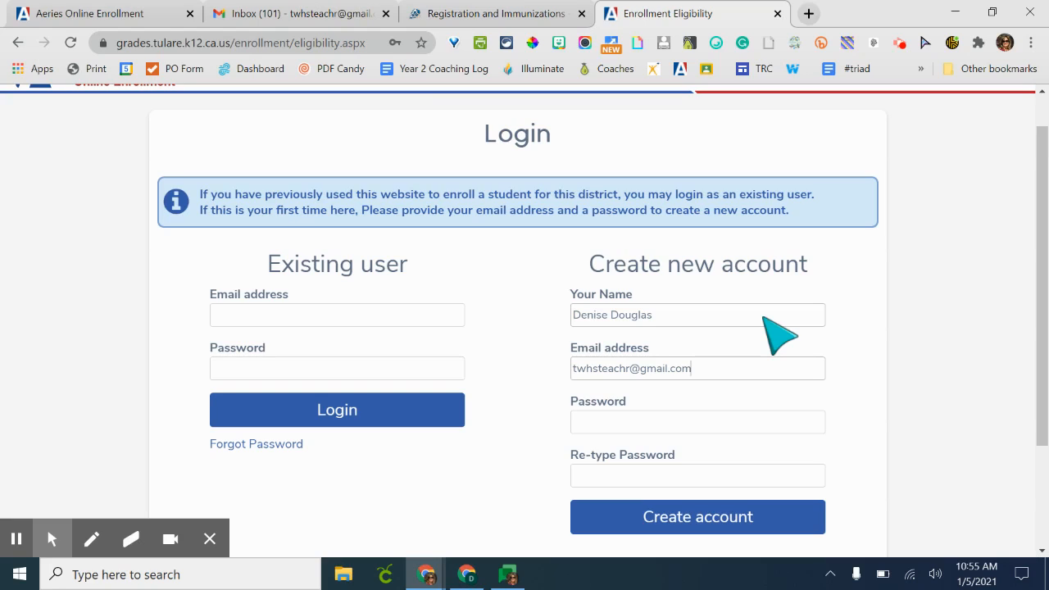
# - Enter and re-type the account password, create the account, and dismiss the browser's save-password offer
pyautogui.click(713, 430)
pyautogui.click(720, 425)
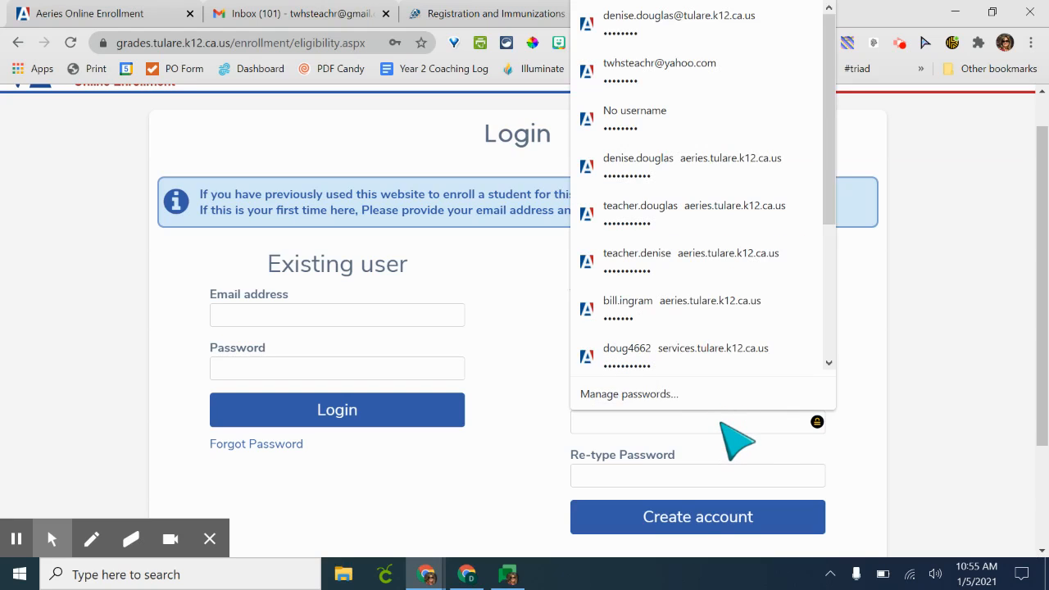
pyautogui.write('••••••')
pyautogui.click(703, 479)
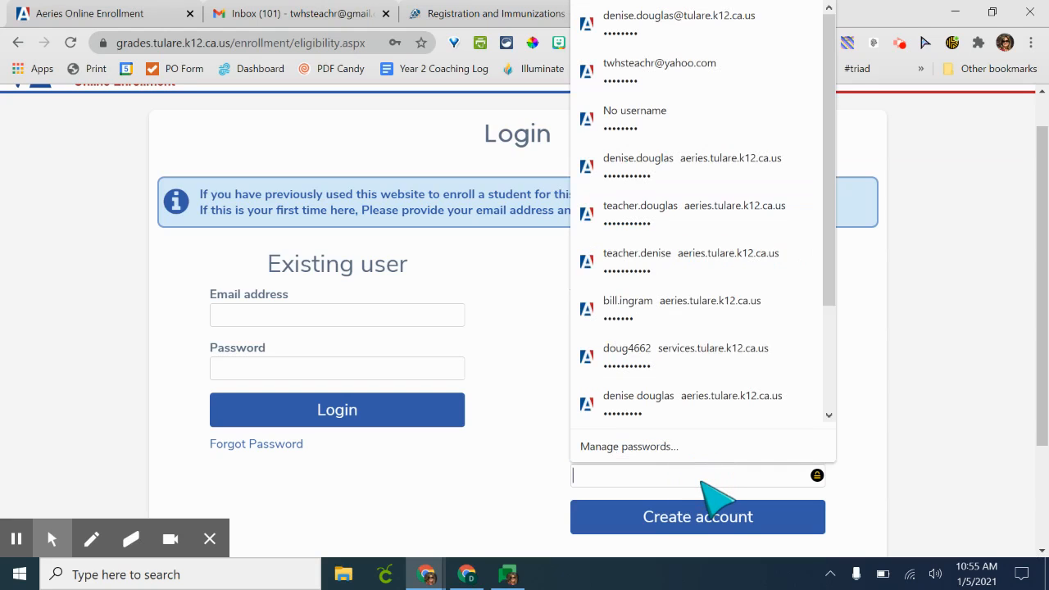
pyautogui.write('••••••')
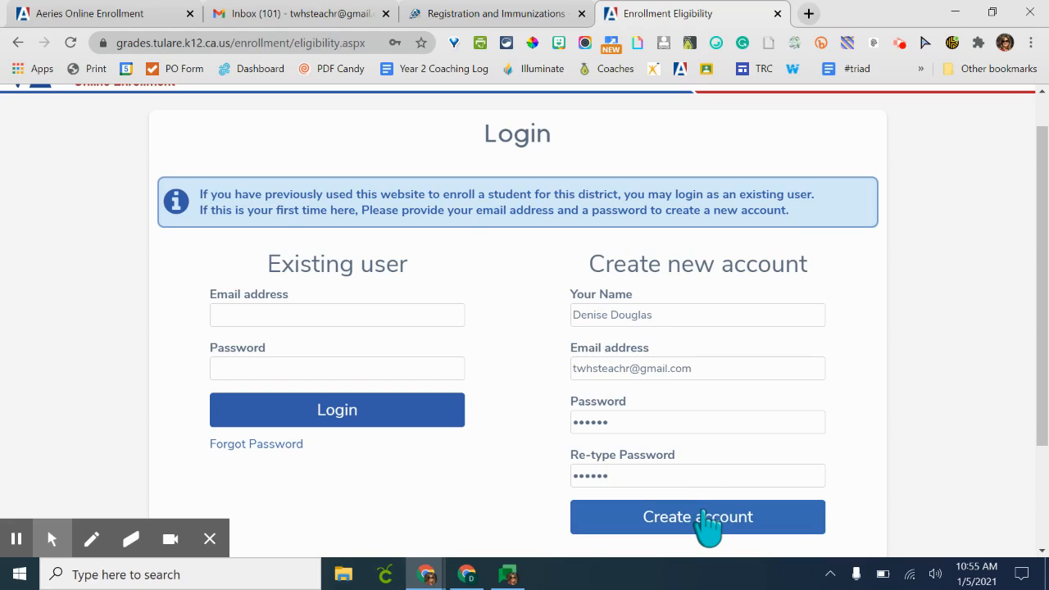
pyautogui.click(702, 514)
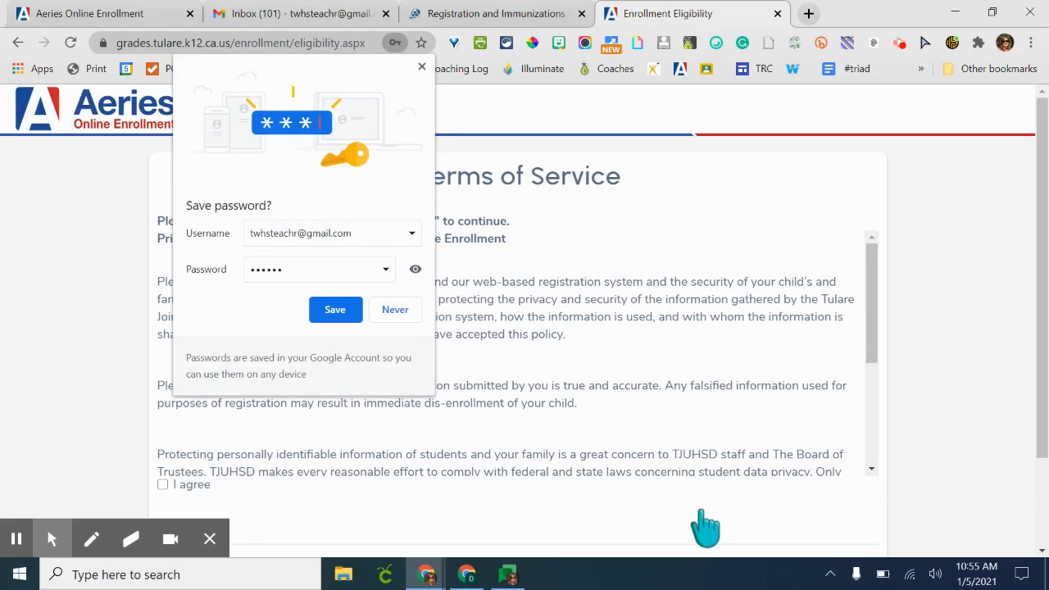
pyautogui.click(422, 66)
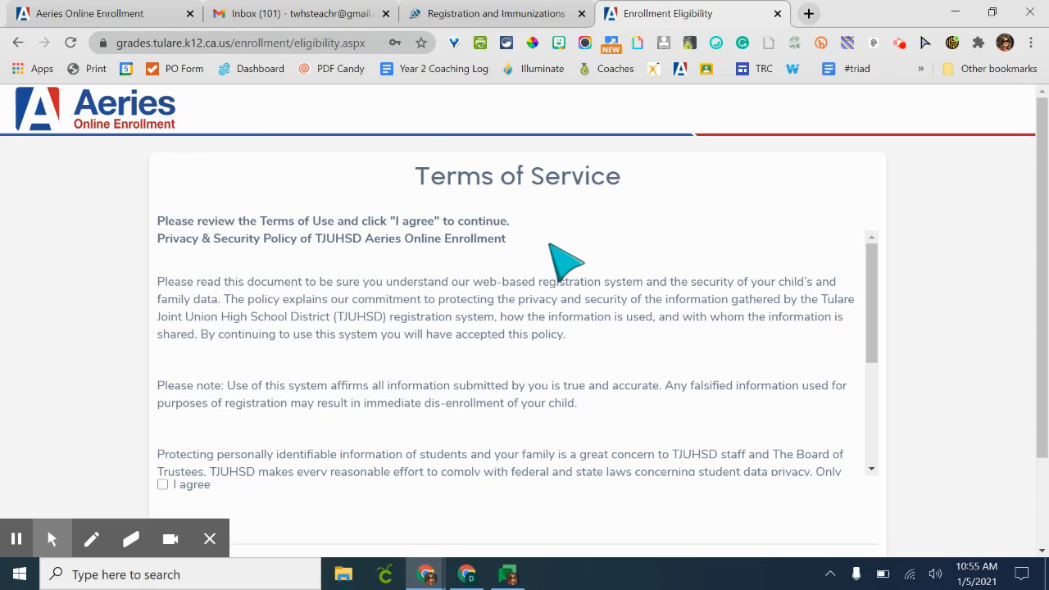
# - Agree to the Terms of Service and continue to the next page
pyautogui.scroll(-2, 566, 262)
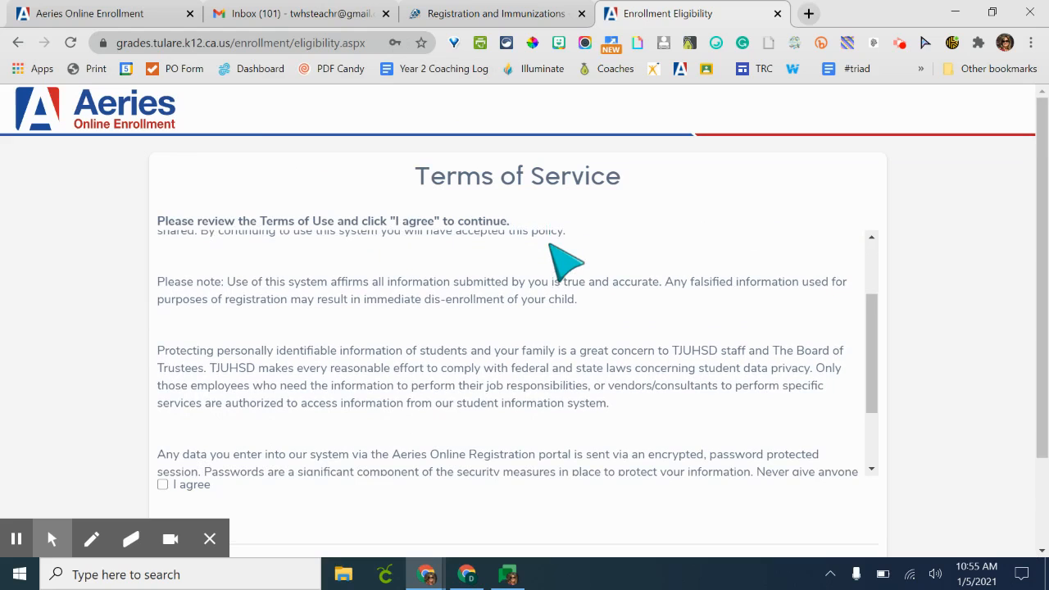
pyautogui.scroll(-5, 566, 263)
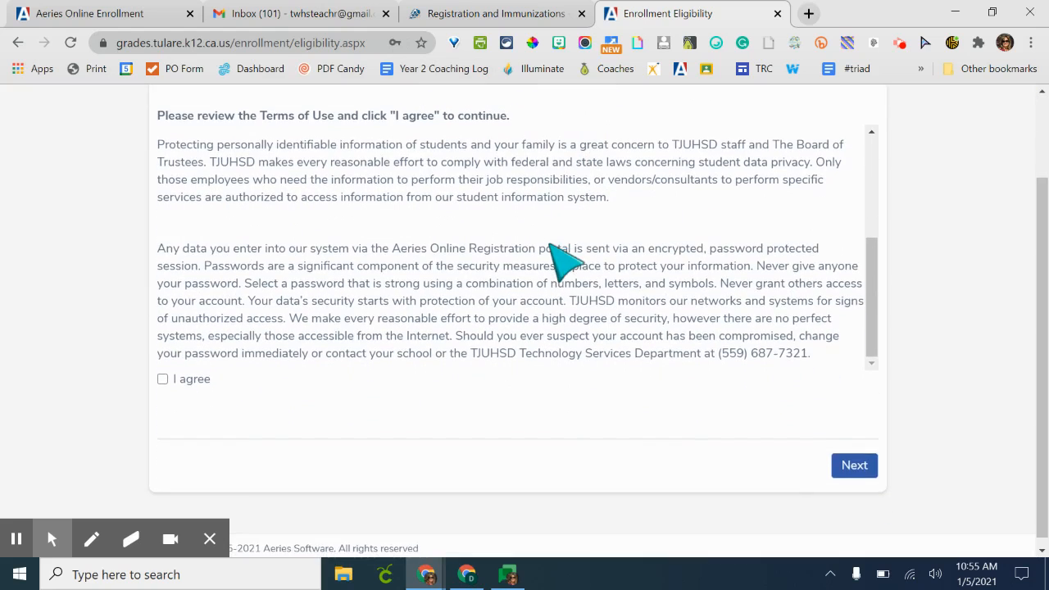
pyautogui.click(163, 381)
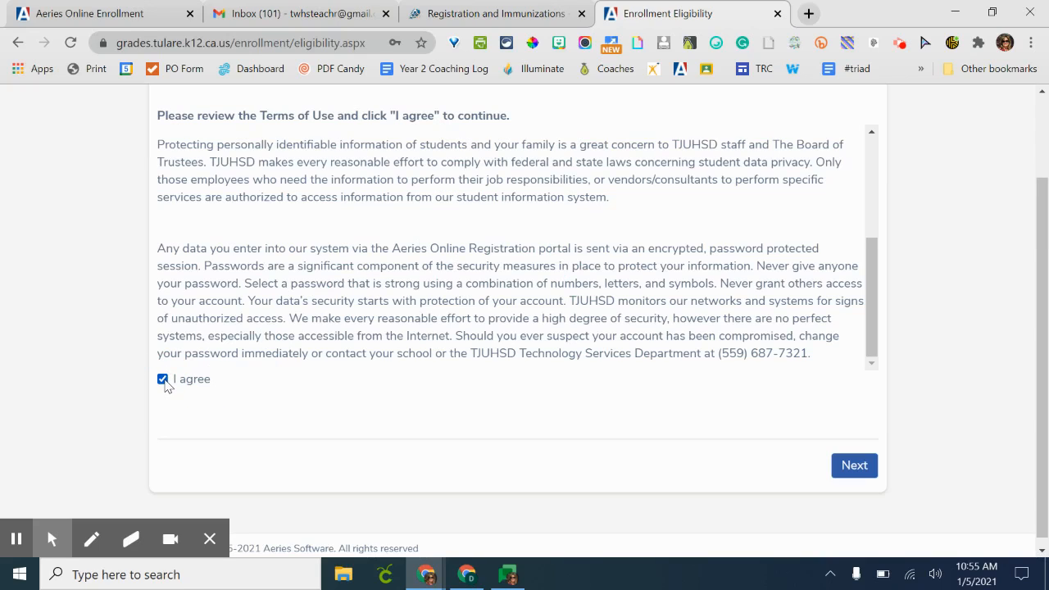
pyautogui.click(854, 474)
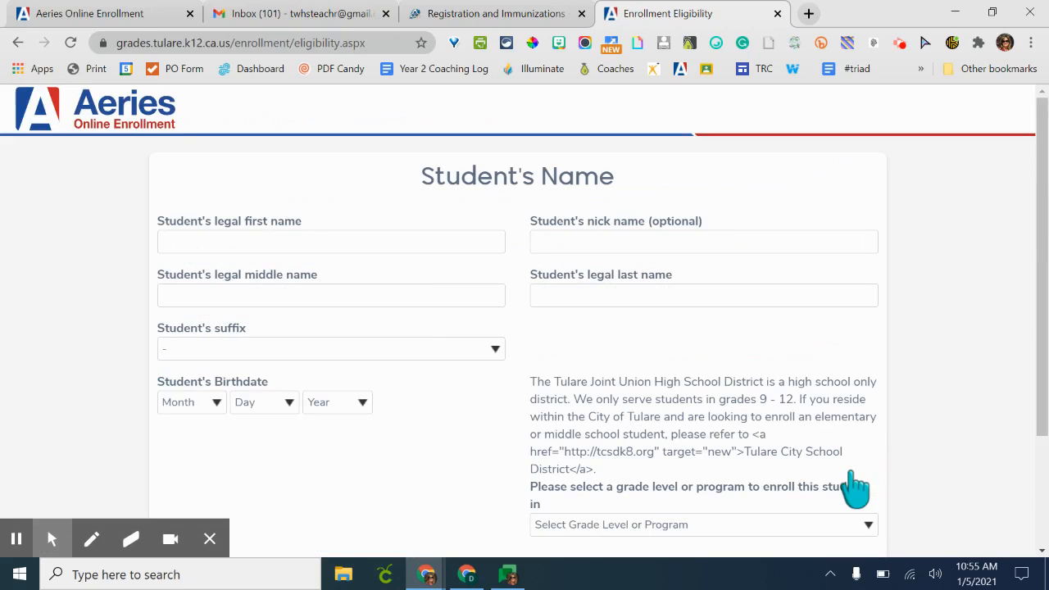
# - Enter Student as the student's legal first name and Middle as the legal middle name
pyautogui.click(428, 241)
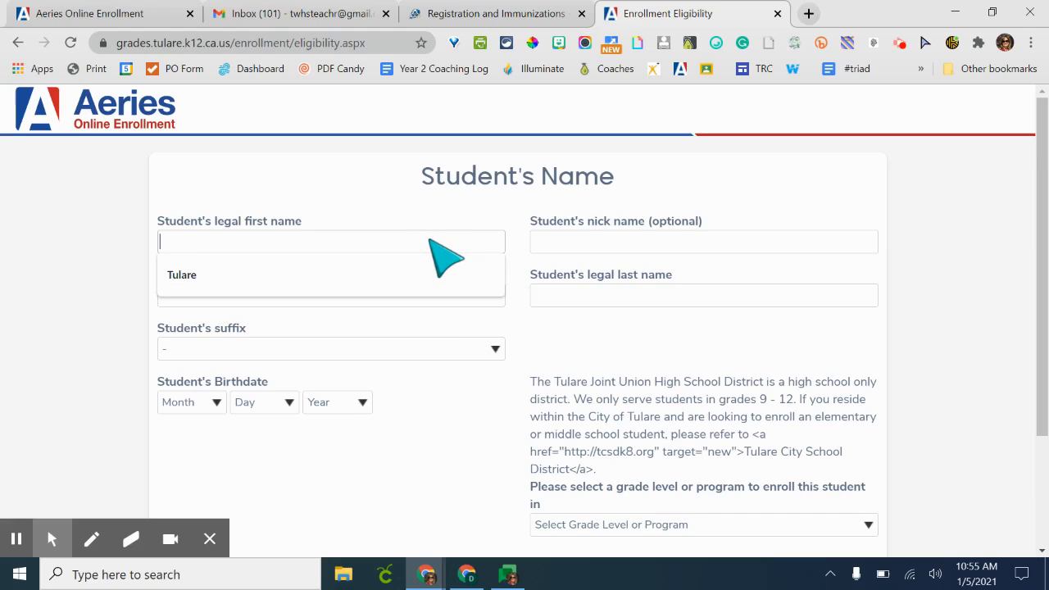
pyautogui.write('Student')
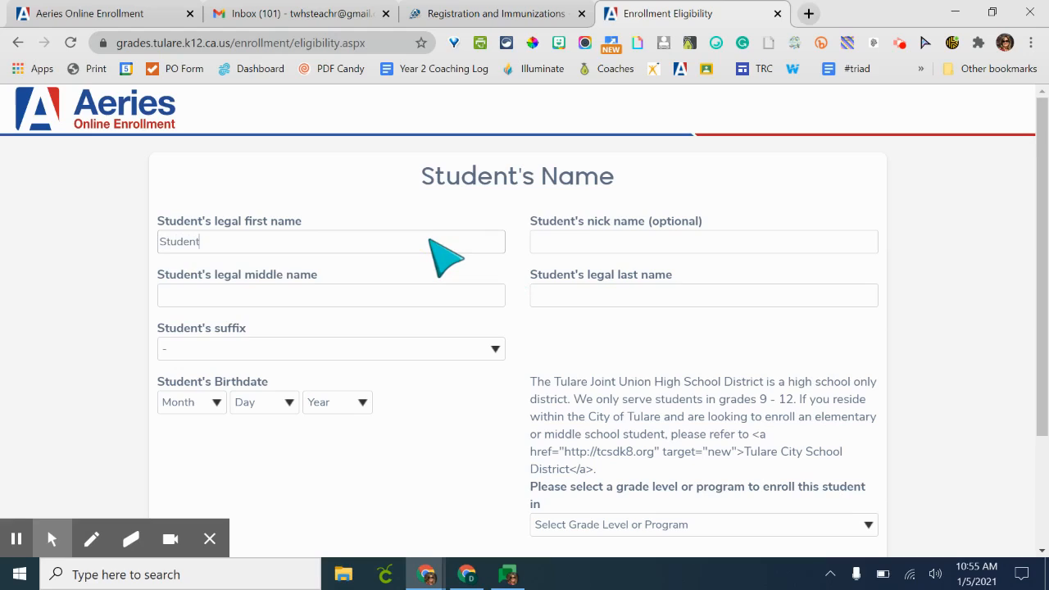
pyautogui.click(420, 292)
pyautogui.click(420, 291)
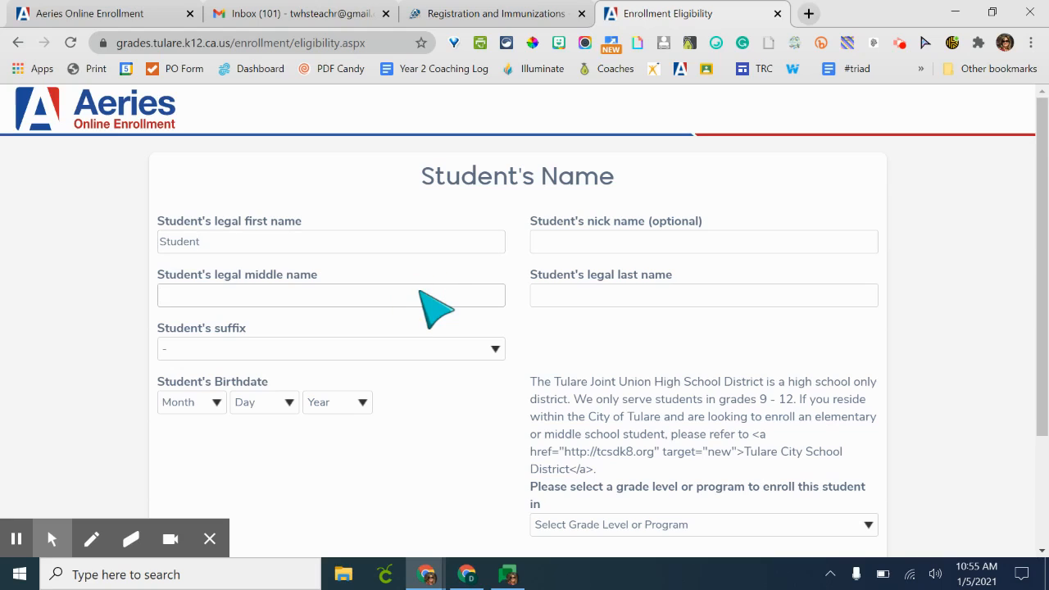
pyautogui.write('Midddle')
pyautogui.press('BackSpace')
pyautogui.press('BackSpace')
pyautogui.press('BackSpace')
pyautogui.write('le')
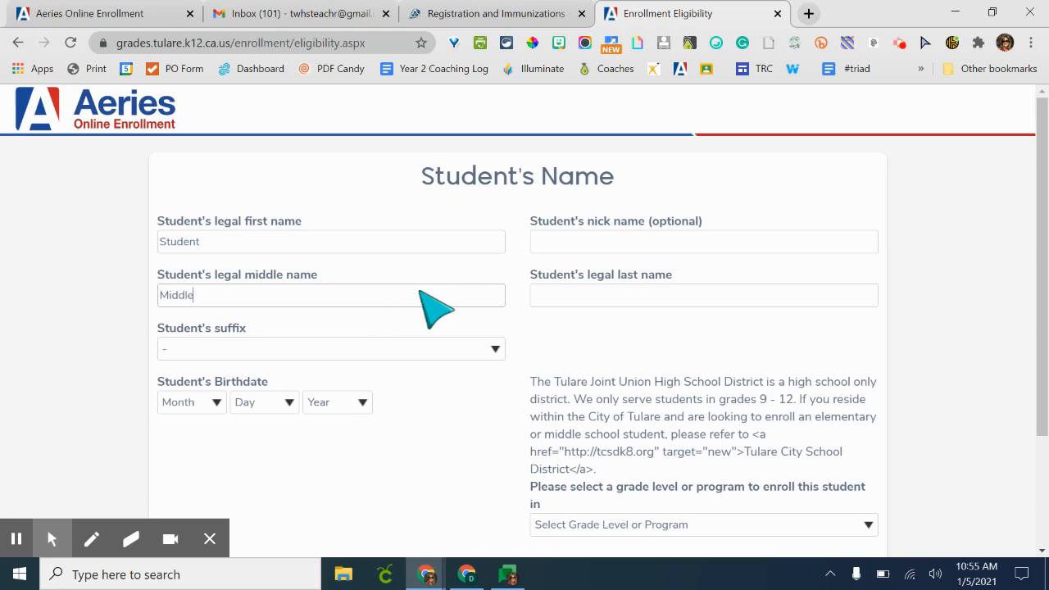
# - Enter Last as the student's legal last name
pyautogui.click(590, 297)
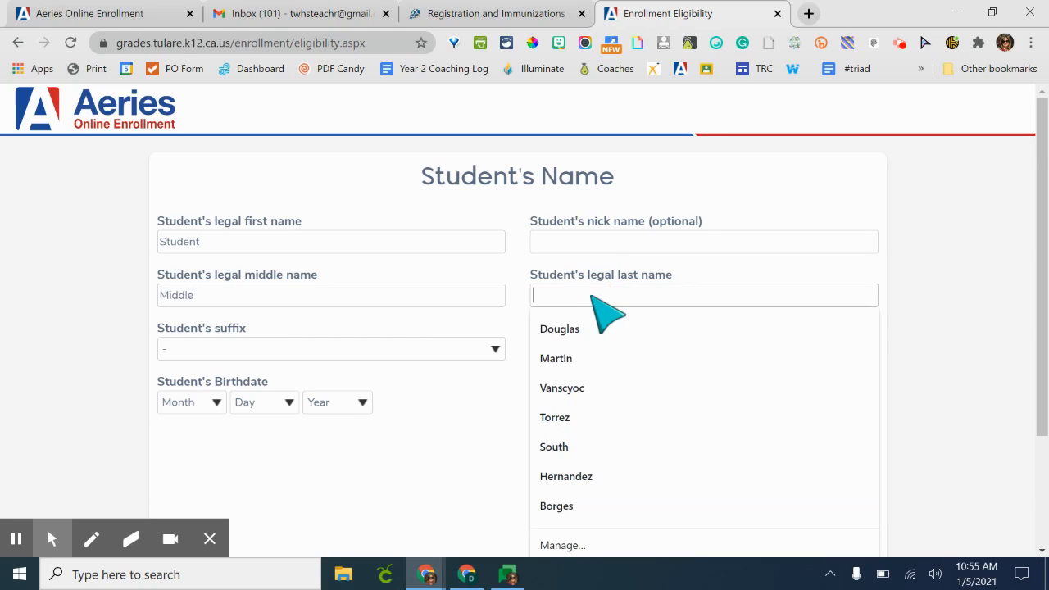
pyautogui.write('Las')
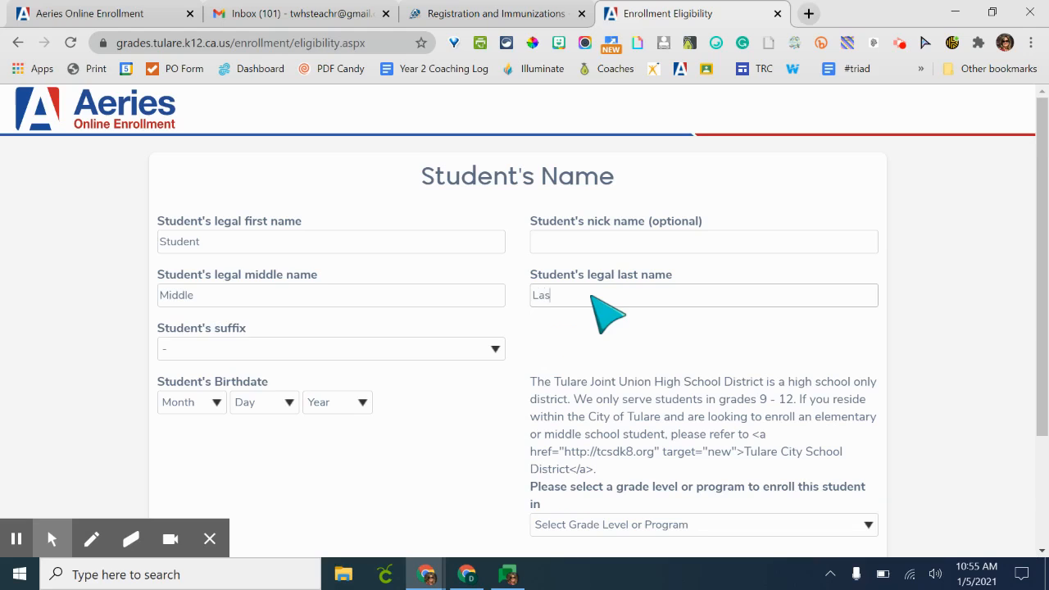
pyautogui.write('t')
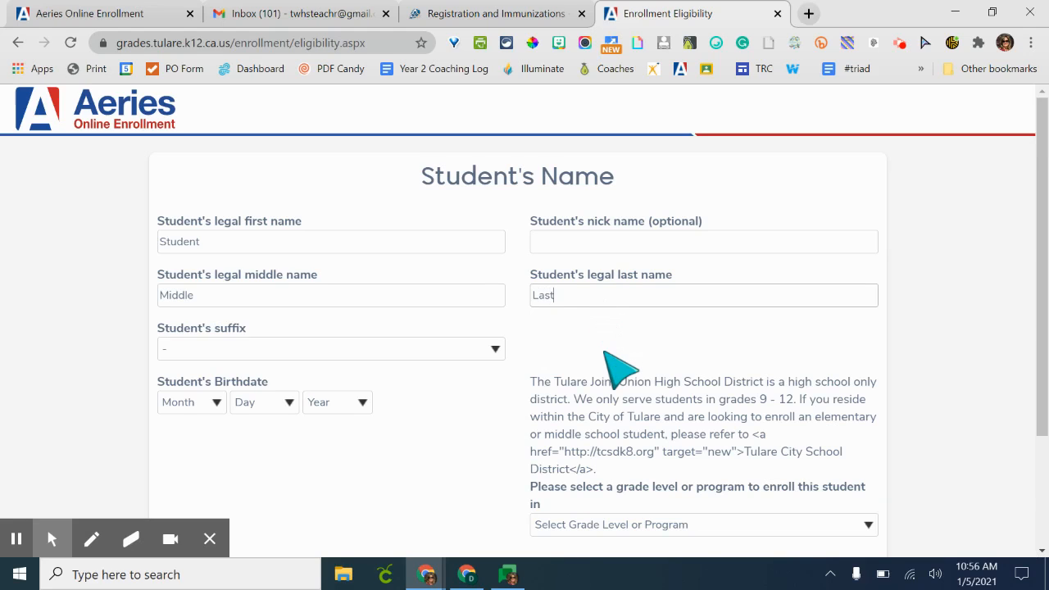
# - Choose Ninth Grade as the grade level to enroll the student in
pyautogui.scroll(-1, 605, 355)
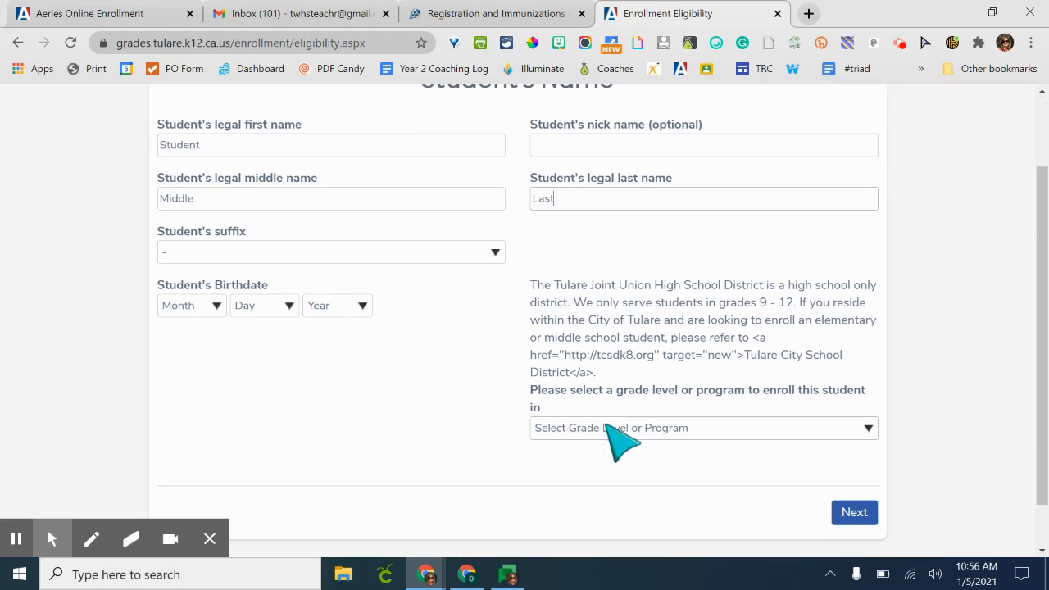
pyautogui.click(611, 428)
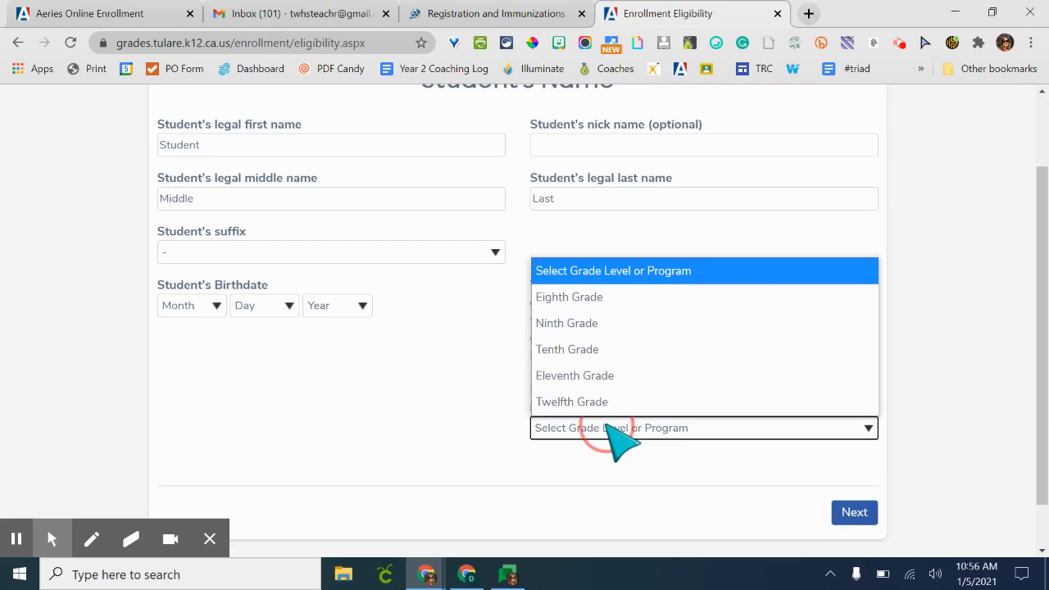
pyautogui.click(586, 325)
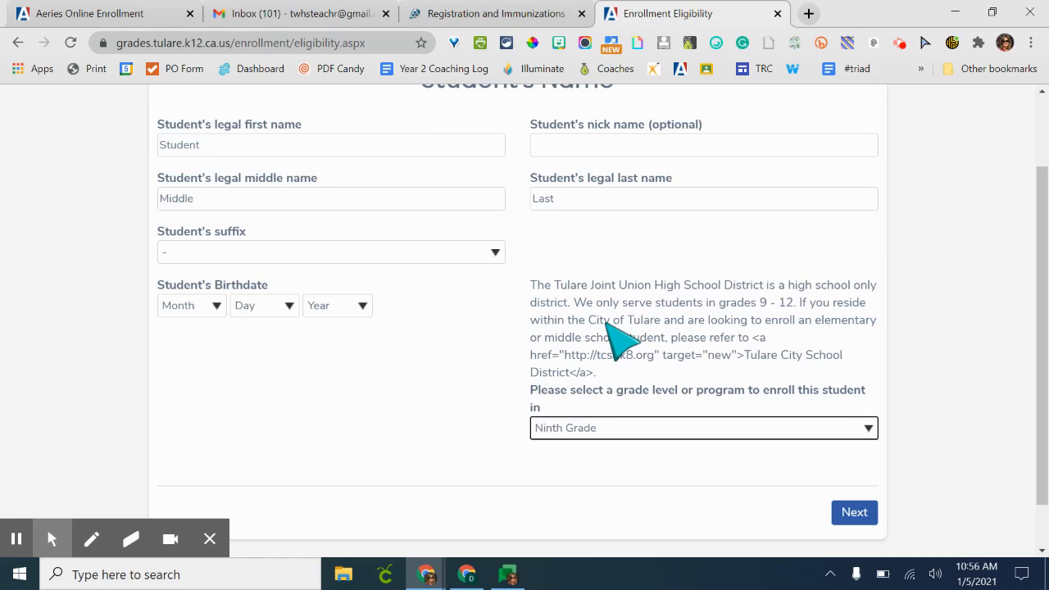
# - Set the student's birthdate to month 12, day 10, year 2006 and continue to the next page
pyautogui.click(185, 311)
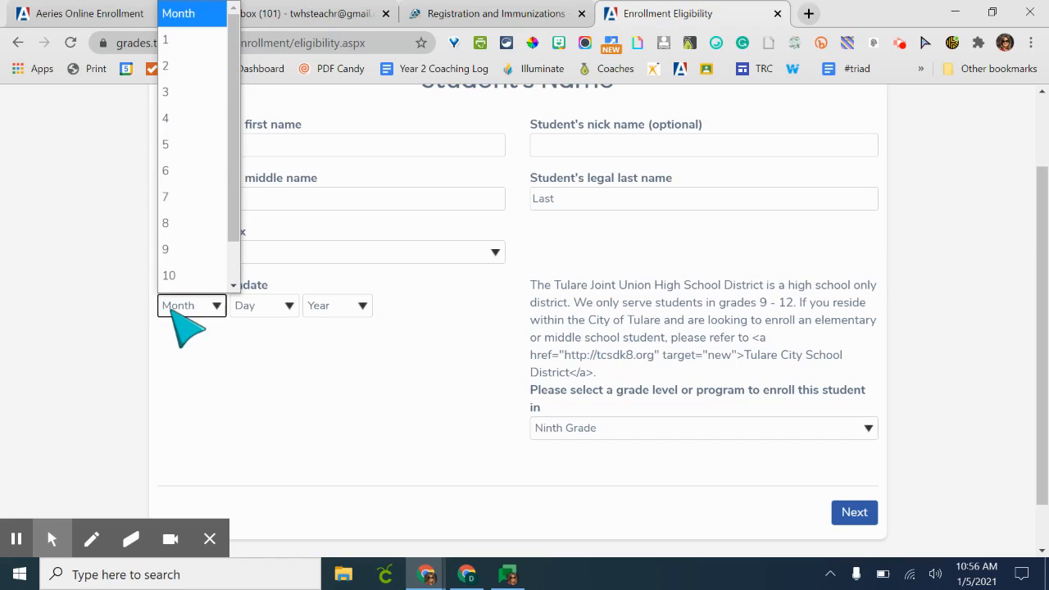
pyautogui.scroll(-1, 171, 281)
pyautogui.click(171, 280)
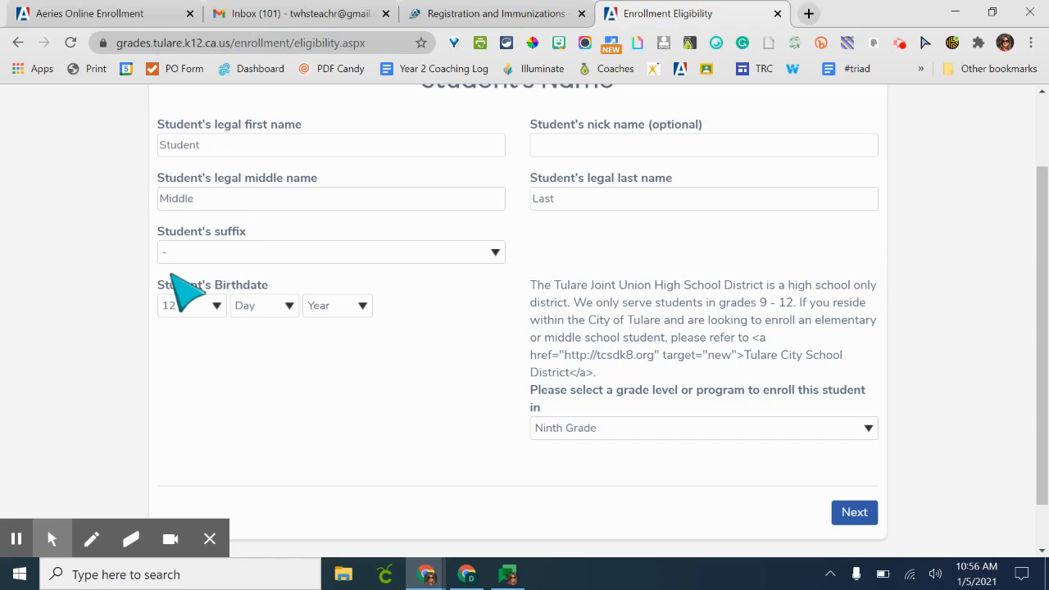
pyautogui.click(250, 305)
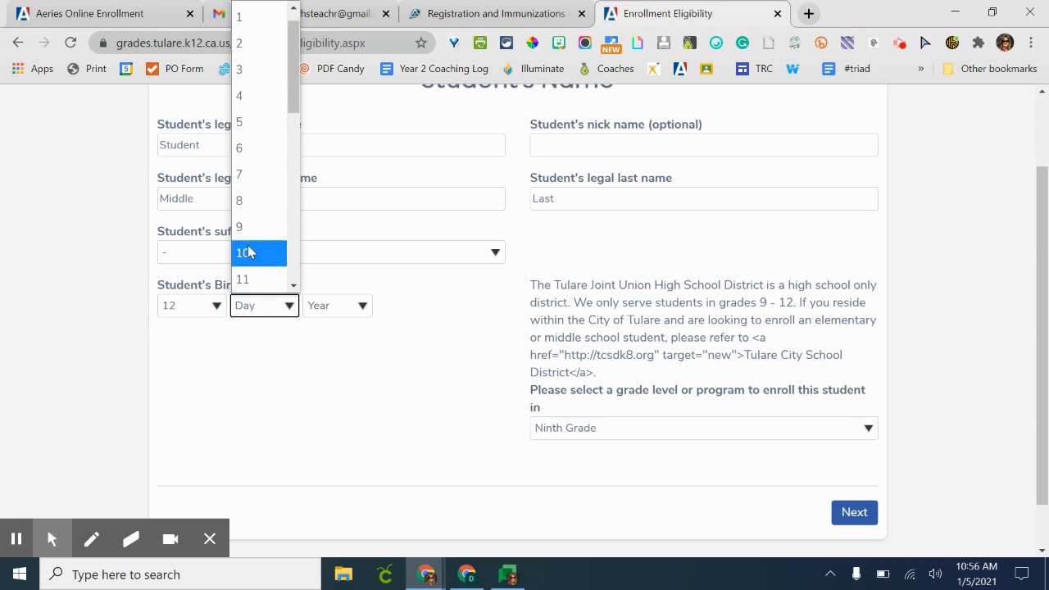
pyautogui.click(248, 252)
pyautogui.click(330, 308)
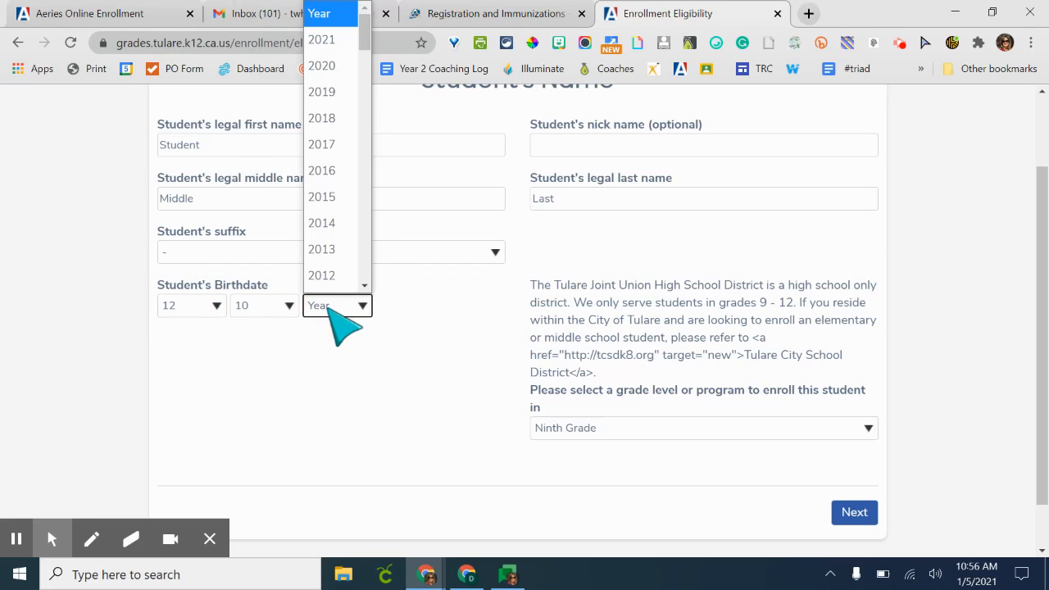
pyautogui.scroll(-4, 333, 262)
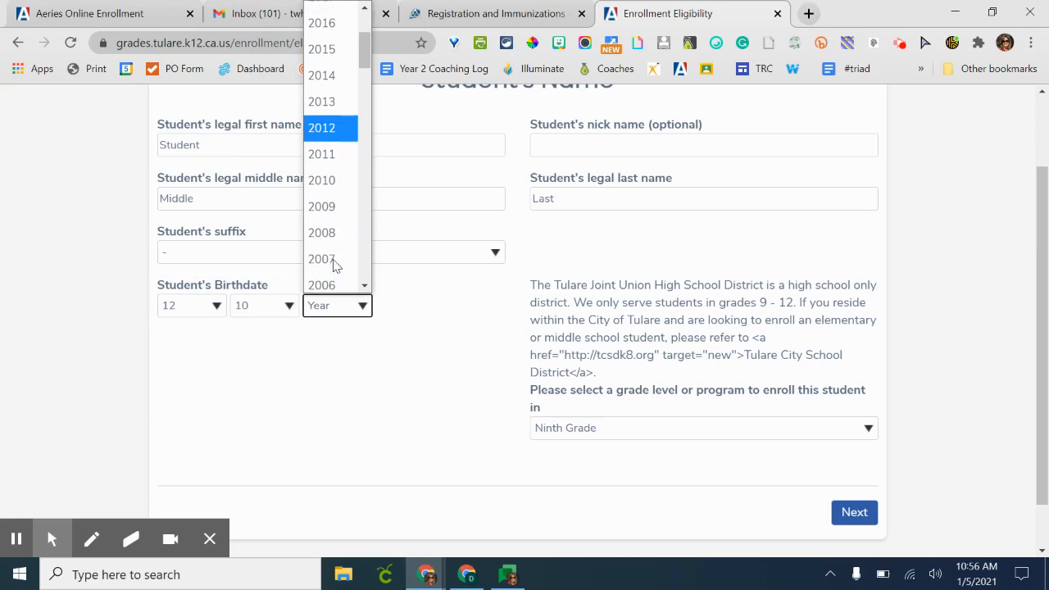
pyautogui.click(333, 274)
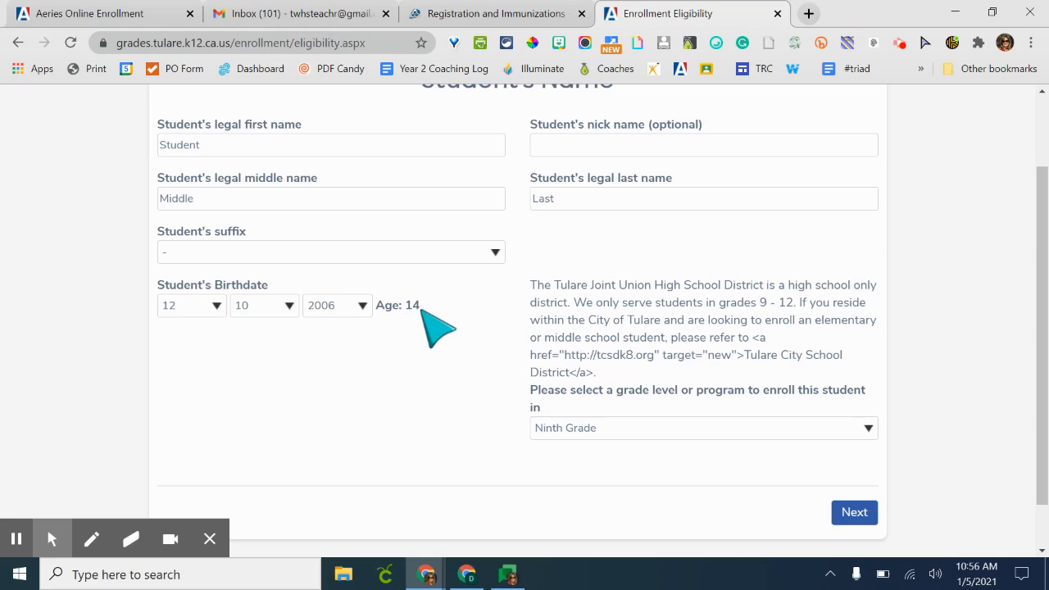
pyautogui.click(852, 517)
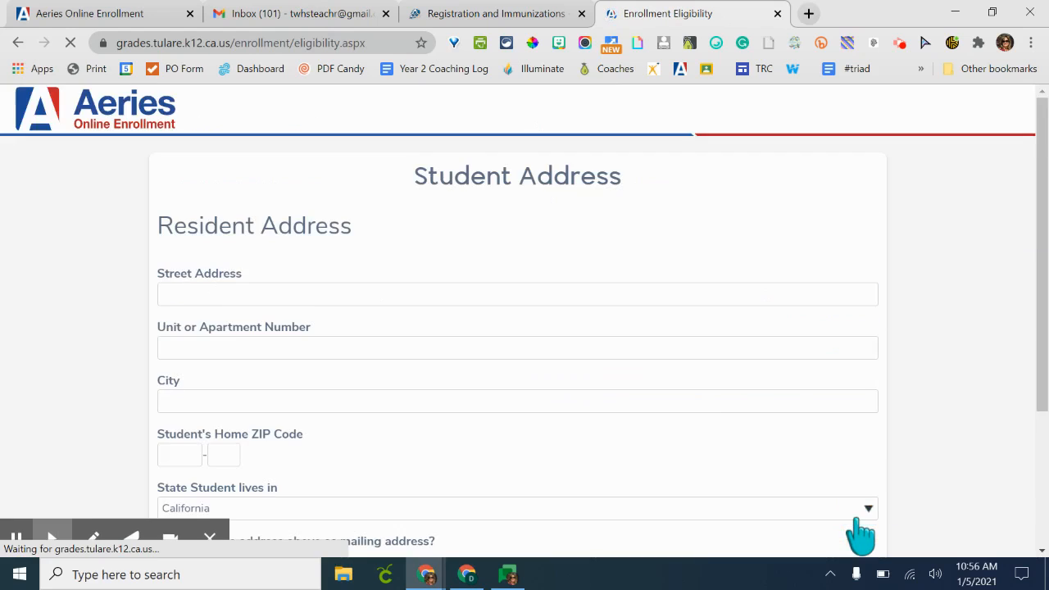
# - Enter the student's street address in the resident address section
pyautogui.click(356, 291)
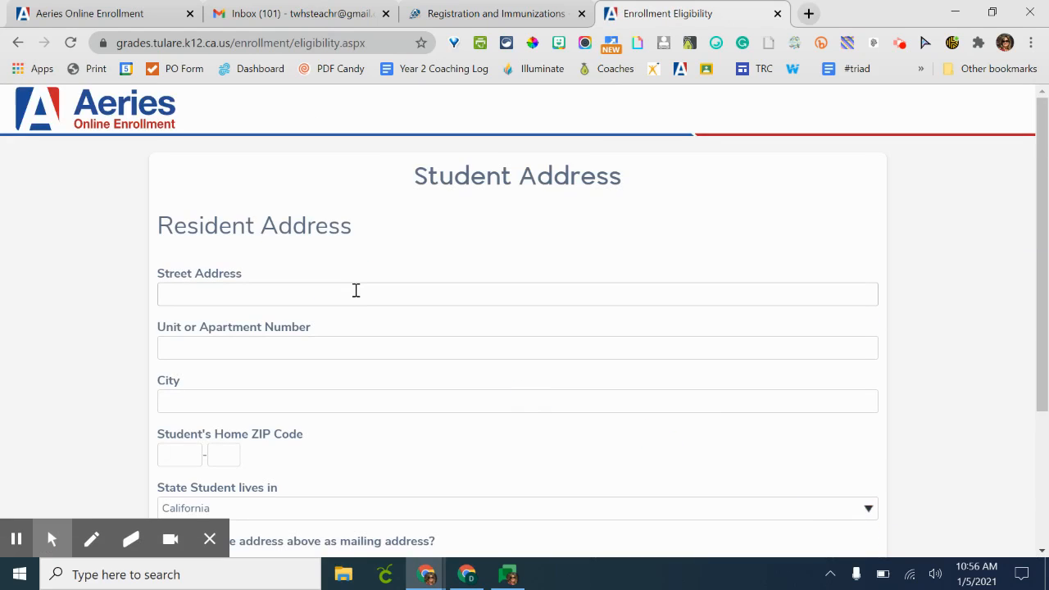
pyautogui.click(356, 291)
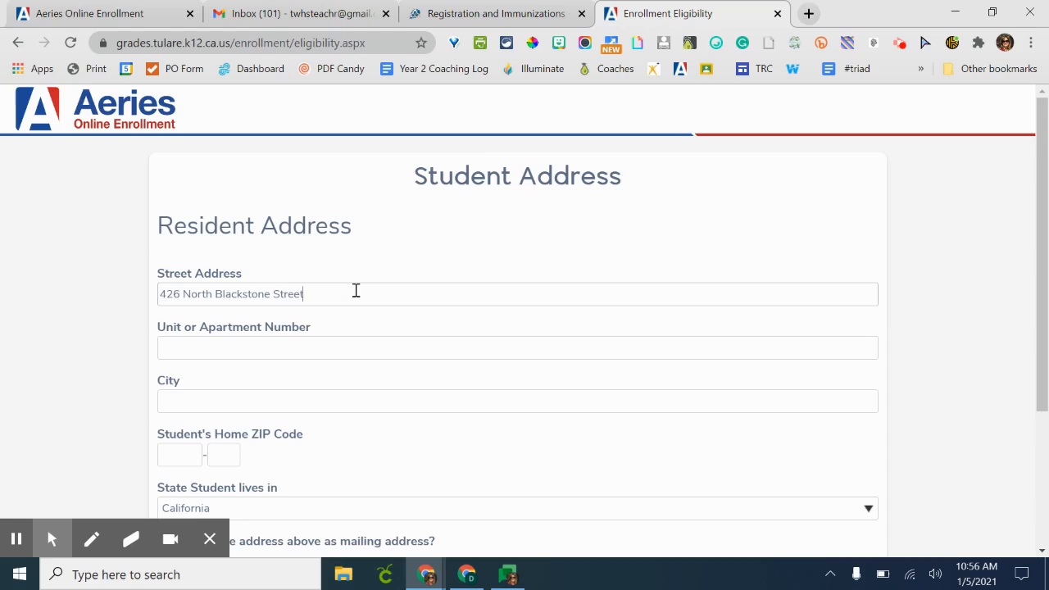
# - Enter Tulare as the city and the student's home ZIP code, and continue to the school selection page
pyautogui.click(347, 400)
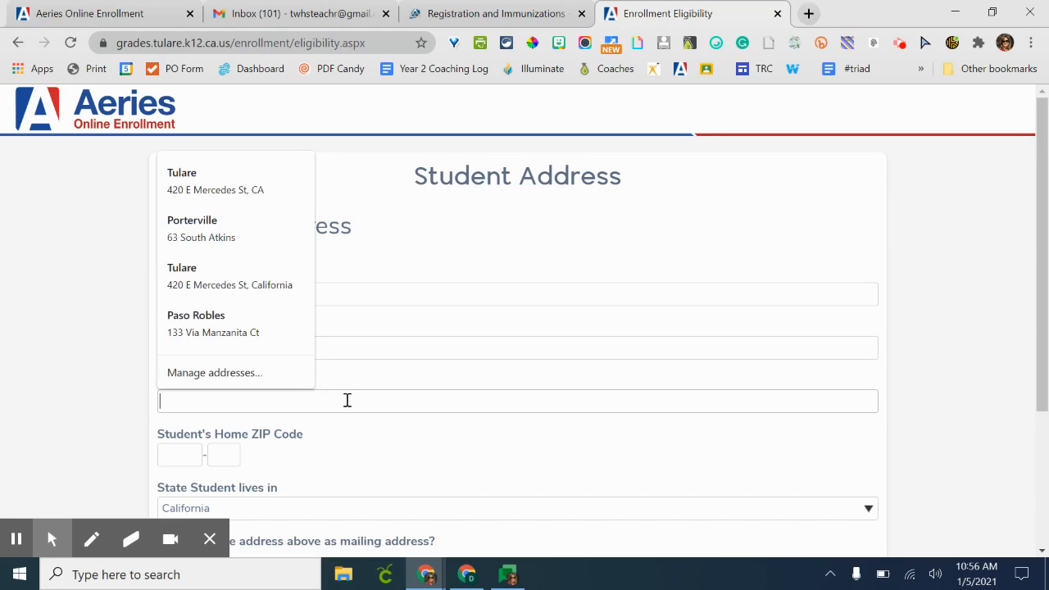
pyautogui.write('Tulare')
pyautogui.press('Tab')
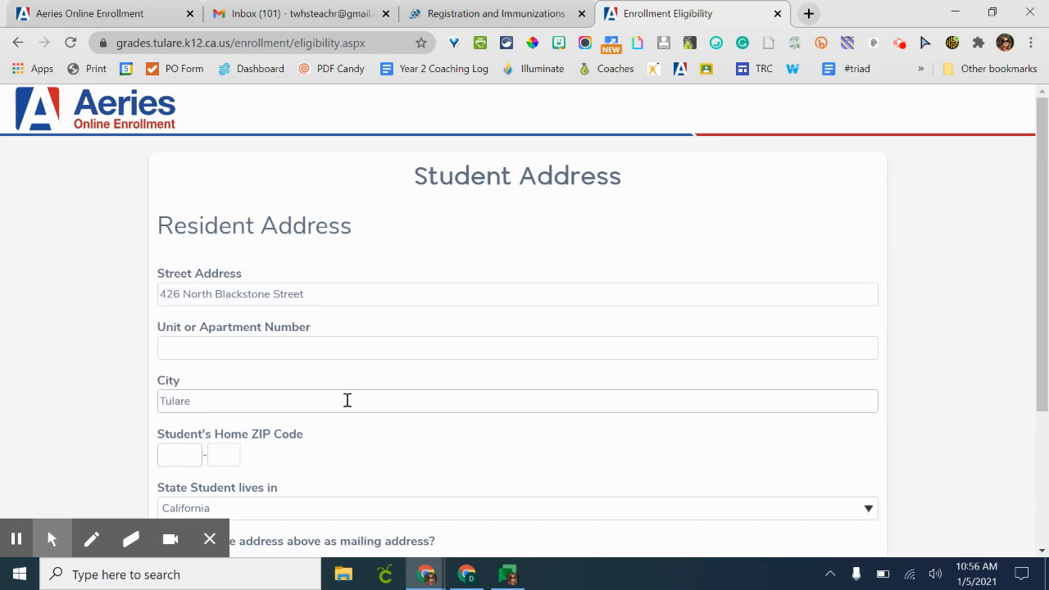
pyautogui.write('93274')
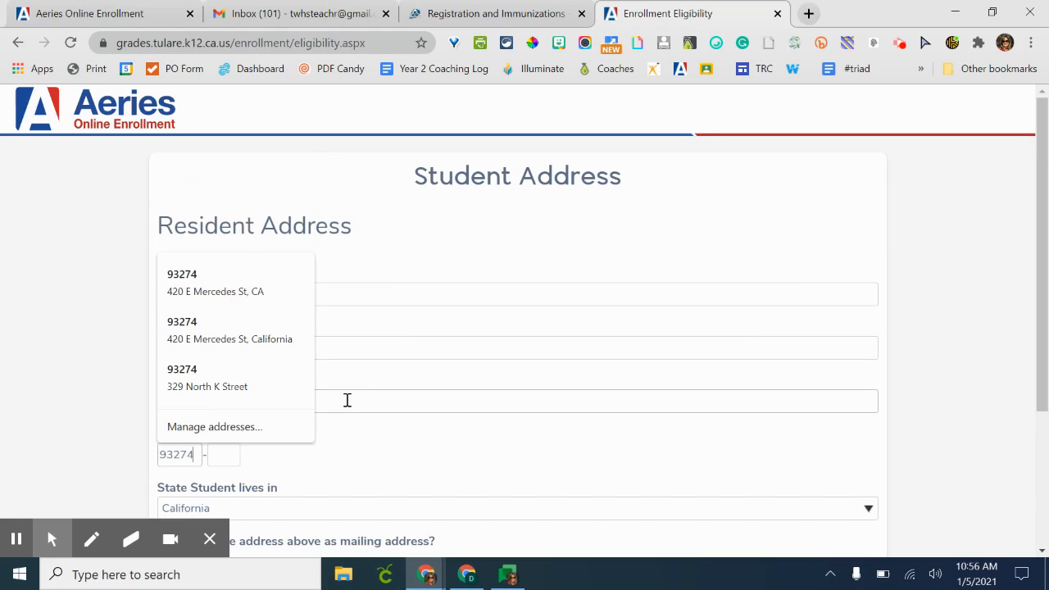
pyautogui.click(373, 465)
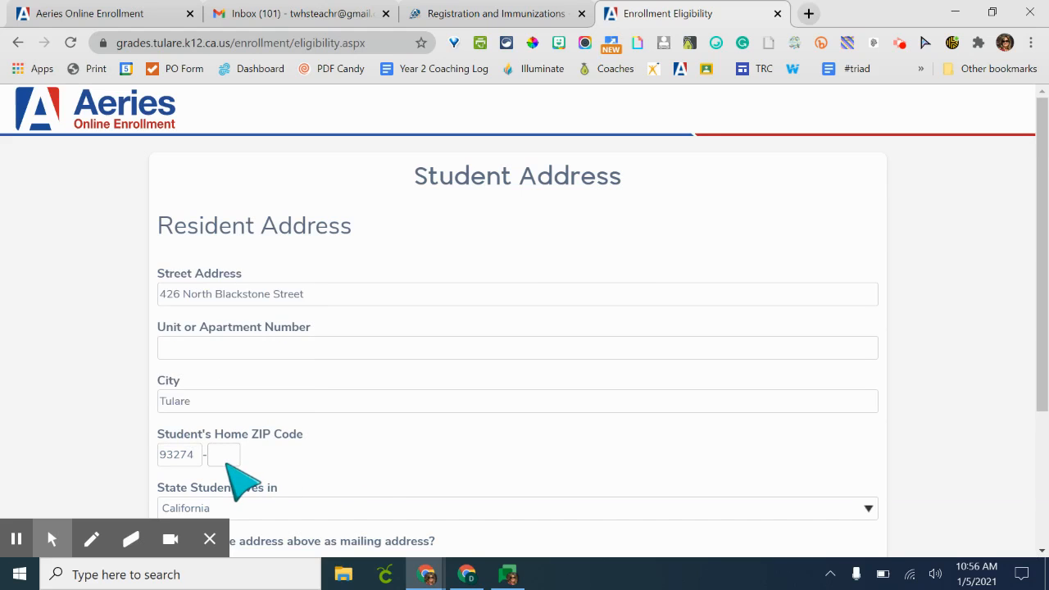
pyautogui.scroll(-2, 227, 464)
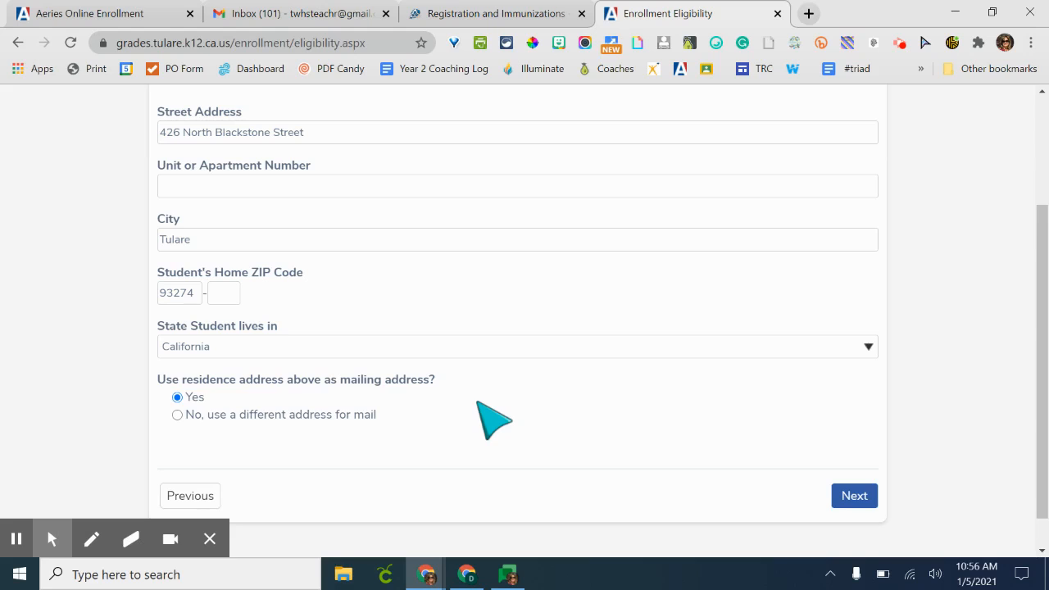
pyautogui.scroll(-1, 492, 420)
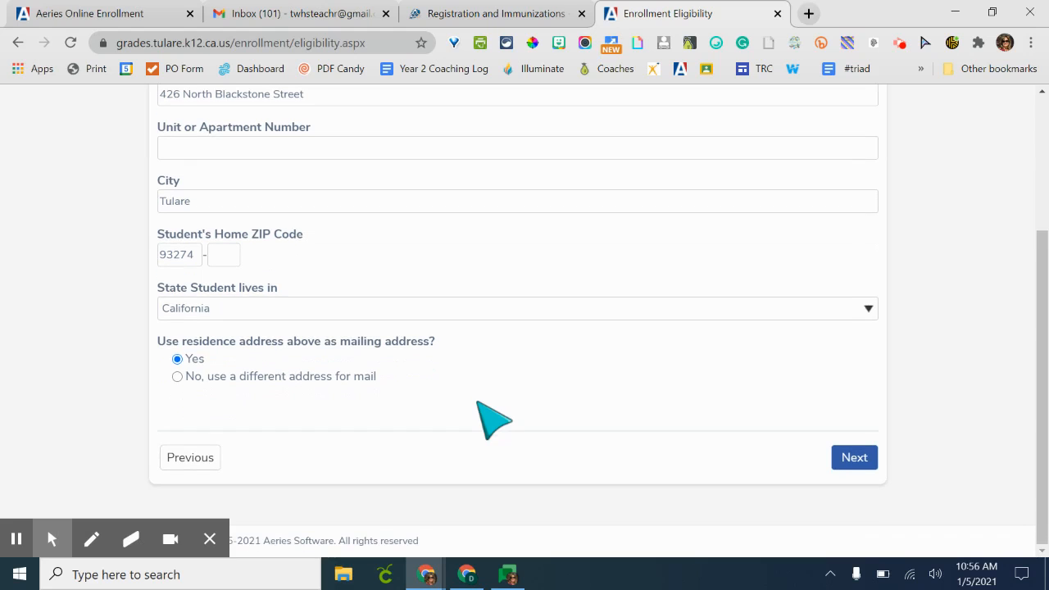
pyautogui.click(855, 457)
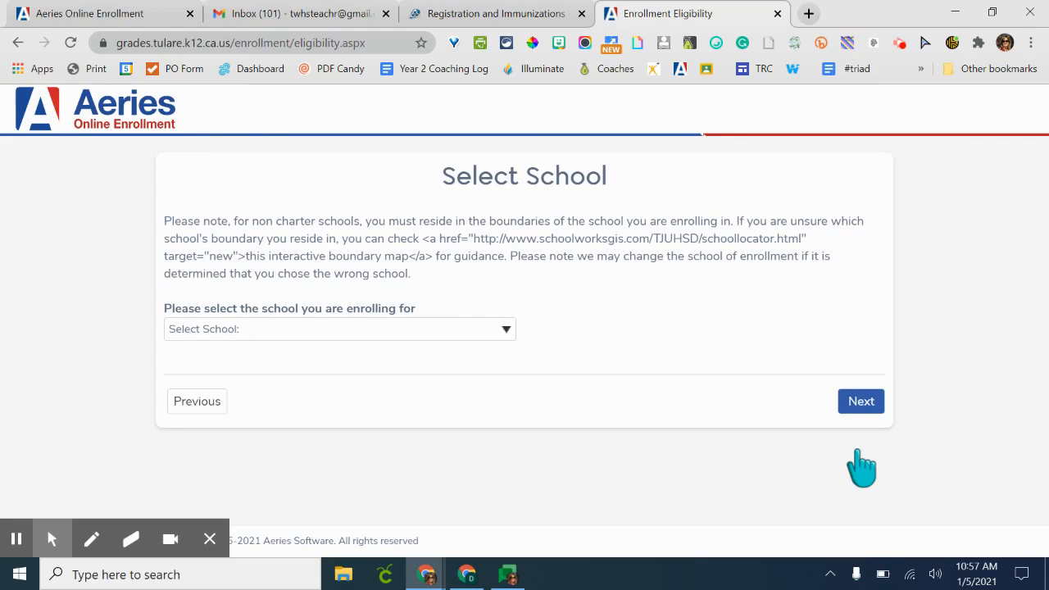
# - Examine the list of schools offered and the district's Registration and Immunizations page
pyautogui.click(449, 336)
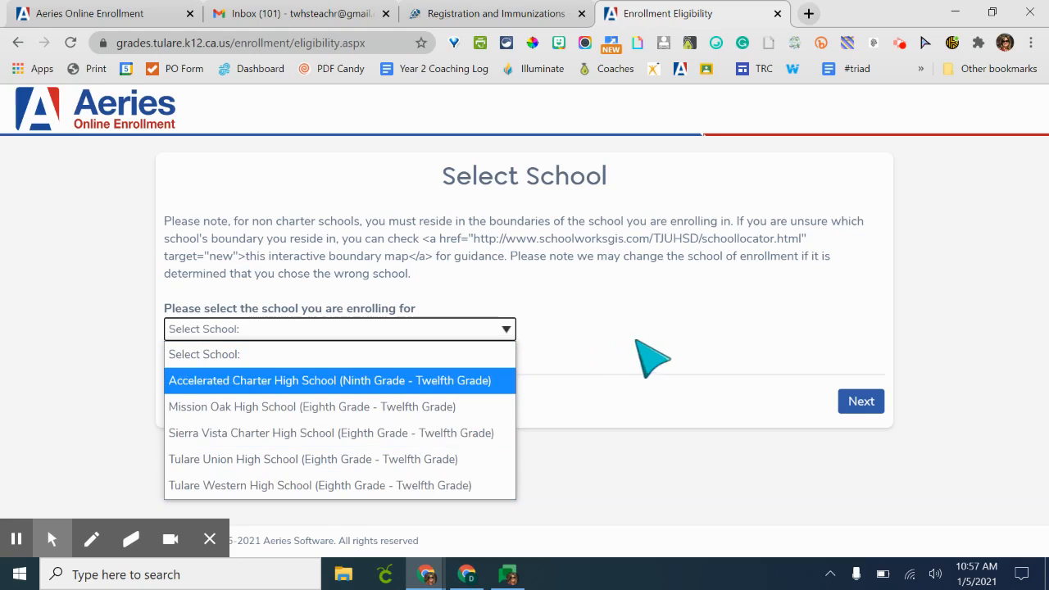
pyautogui.click(496, 14)
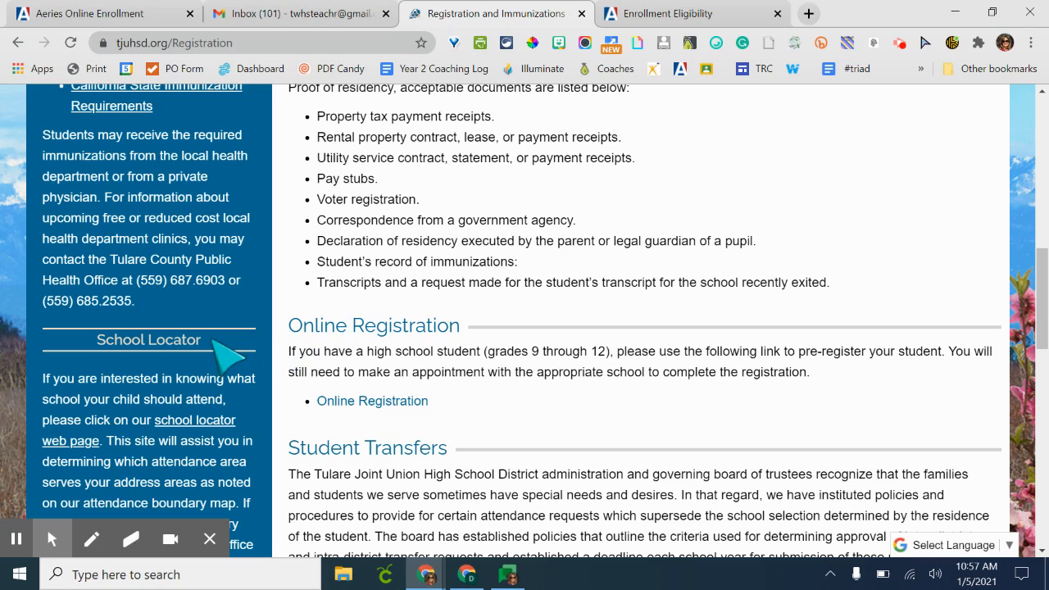
pyautogui.scroll(2, 217, 345)
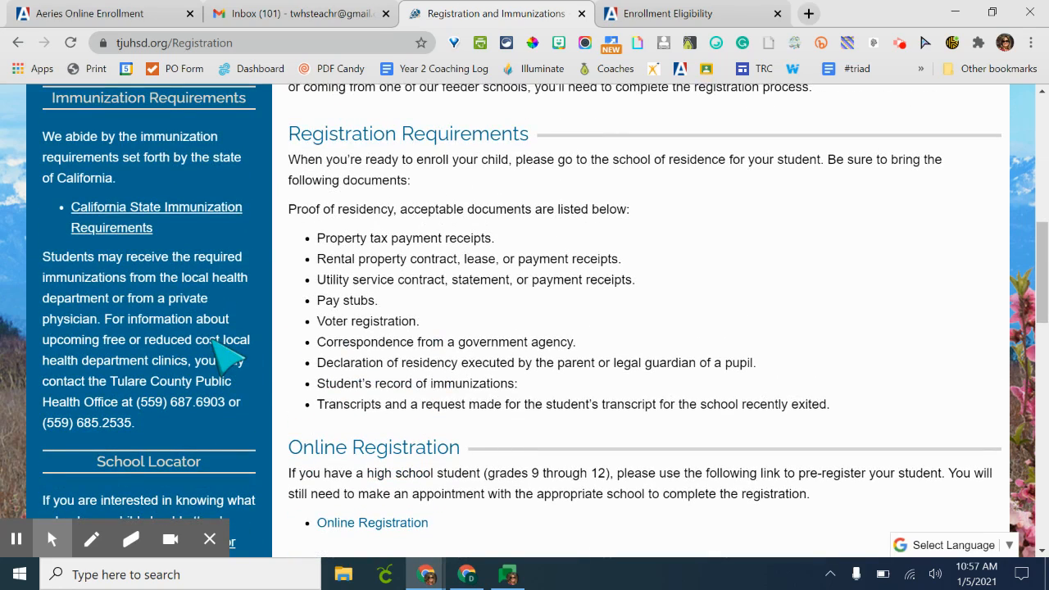
pyautogui.scroll(5, 225, 216)
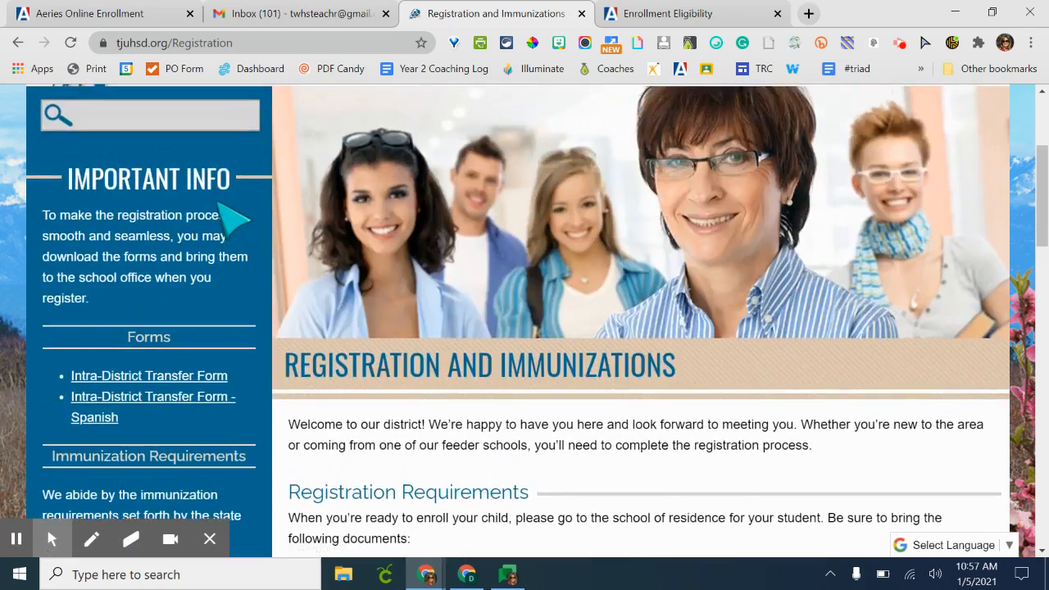
pyautogui.scroll(2, 234, 217)
pyautogui.scroll(-3, 221, 219)
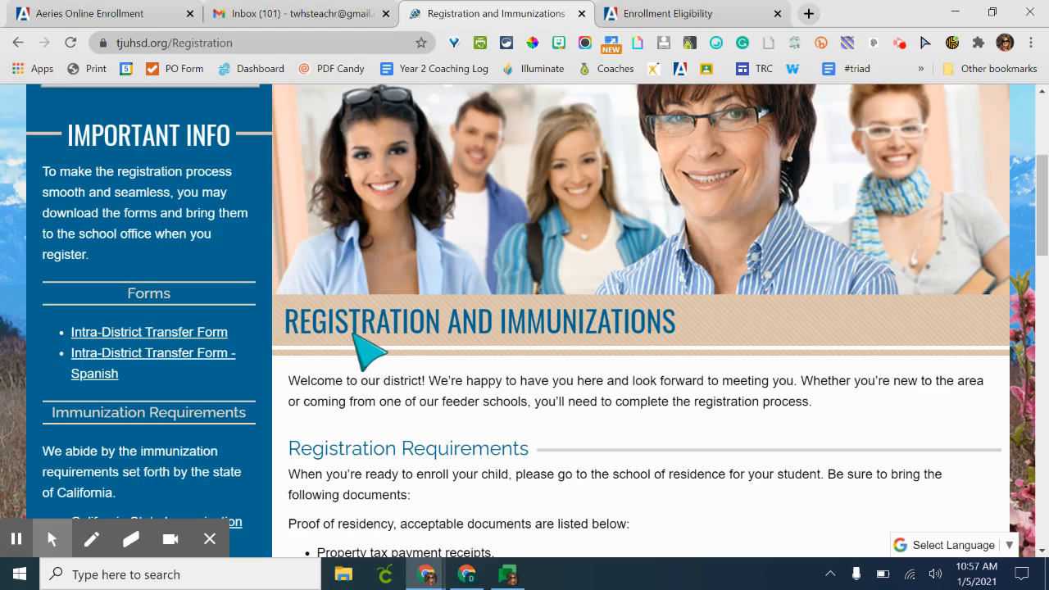
pyautogui.scroll(-3, 368, 351)
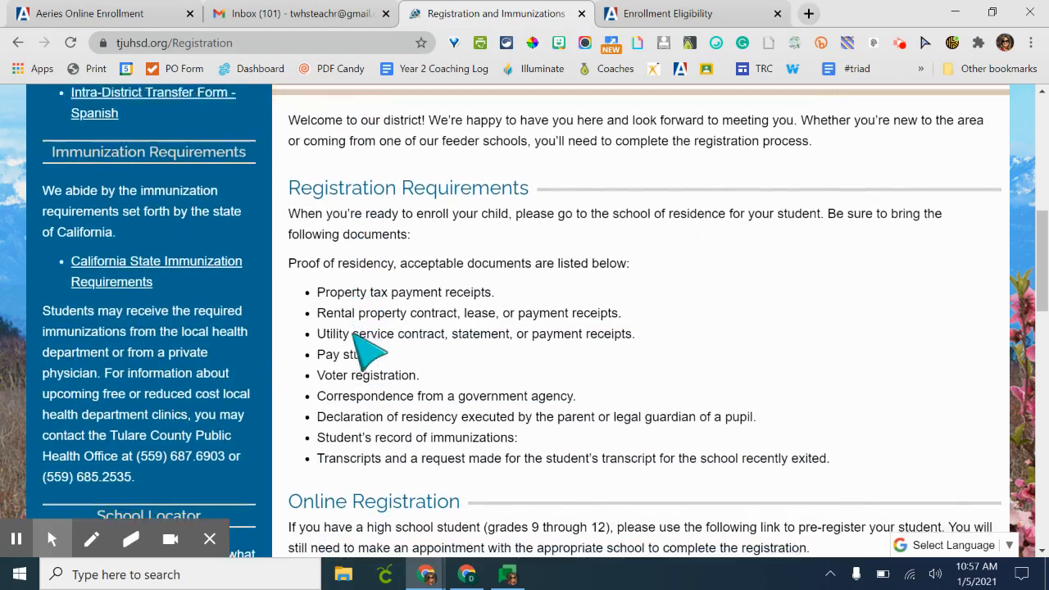
pyautogui.scroll(-3, 369, 351)
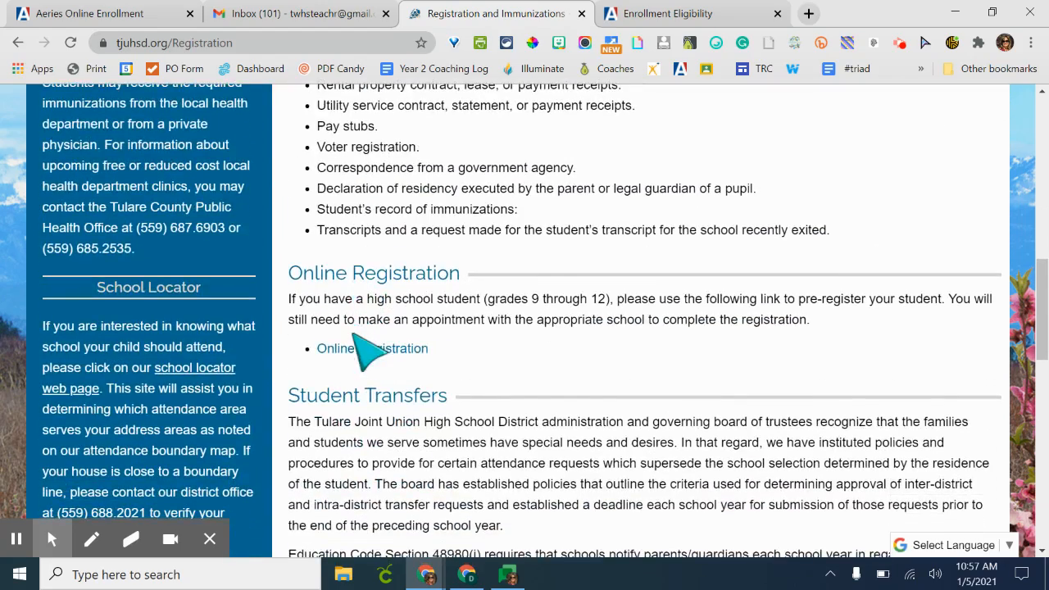
# - Open the school locator page and search it for the student's street address in Tulare
pyautogui.rightClick(209, 373)
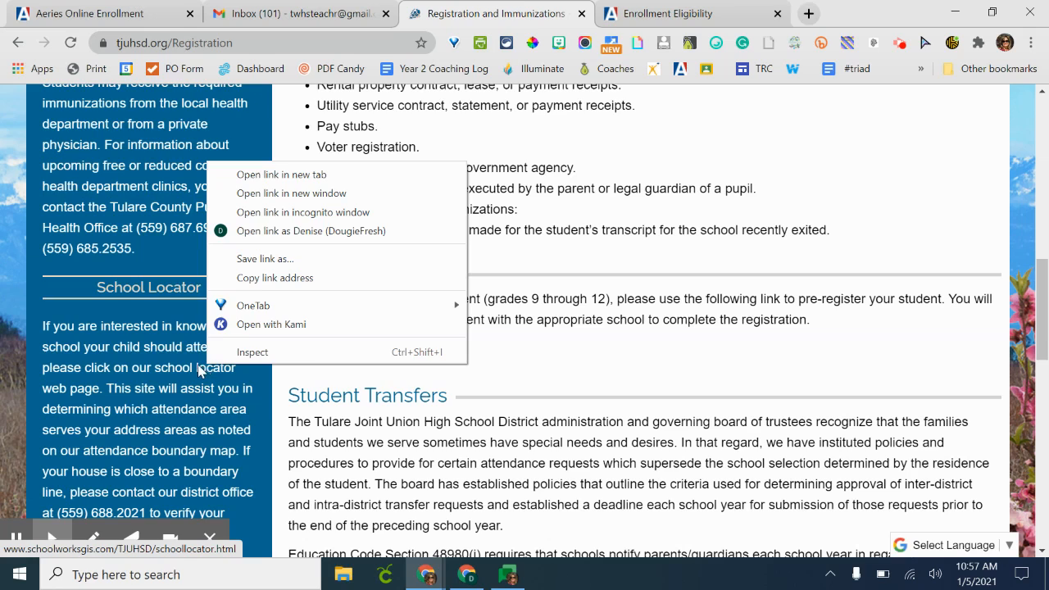
pyautogui.click(200, 371)
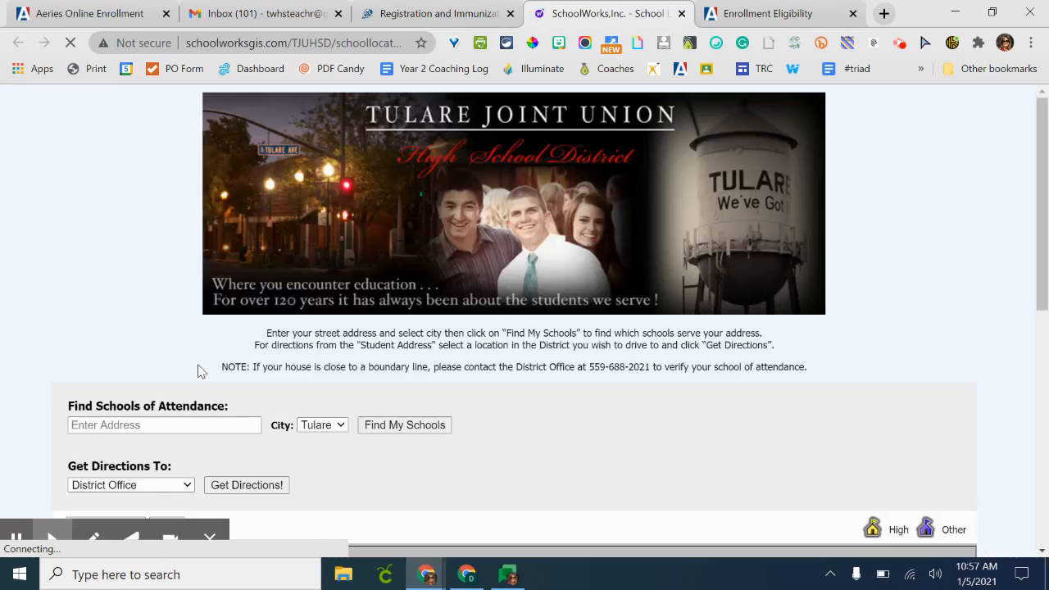
pyautogui.scroll(-2, 324, 391)
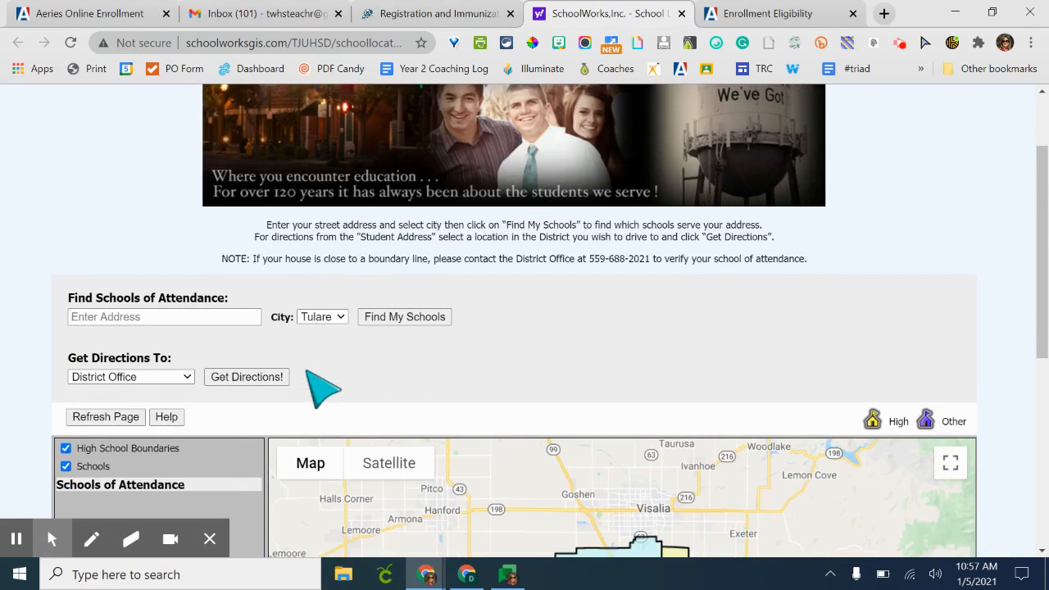
pyautogui.click(242, 316)
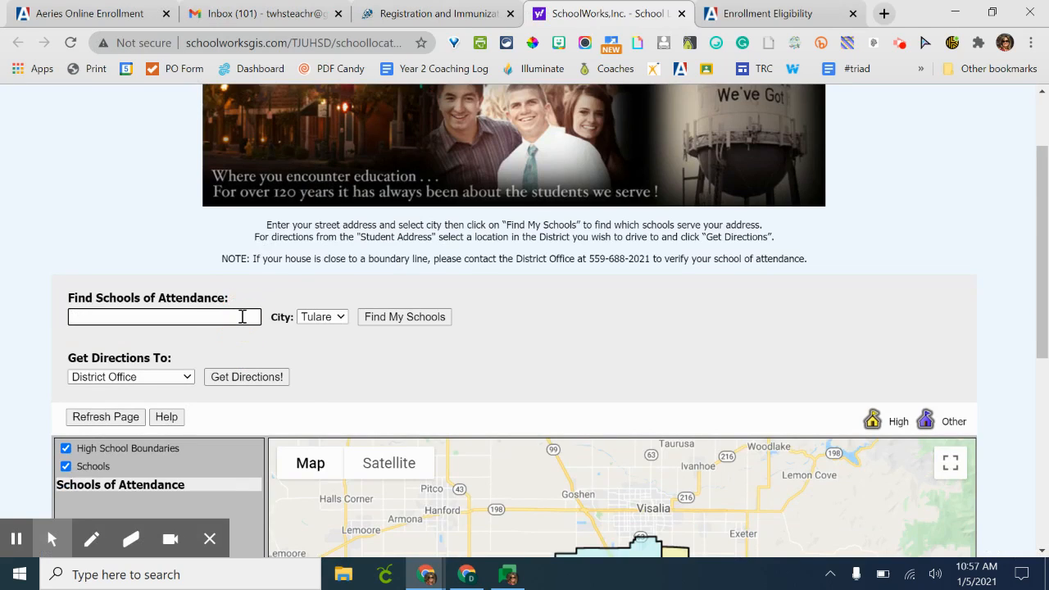
pyautogui.write('426 North Blackstone Stree')
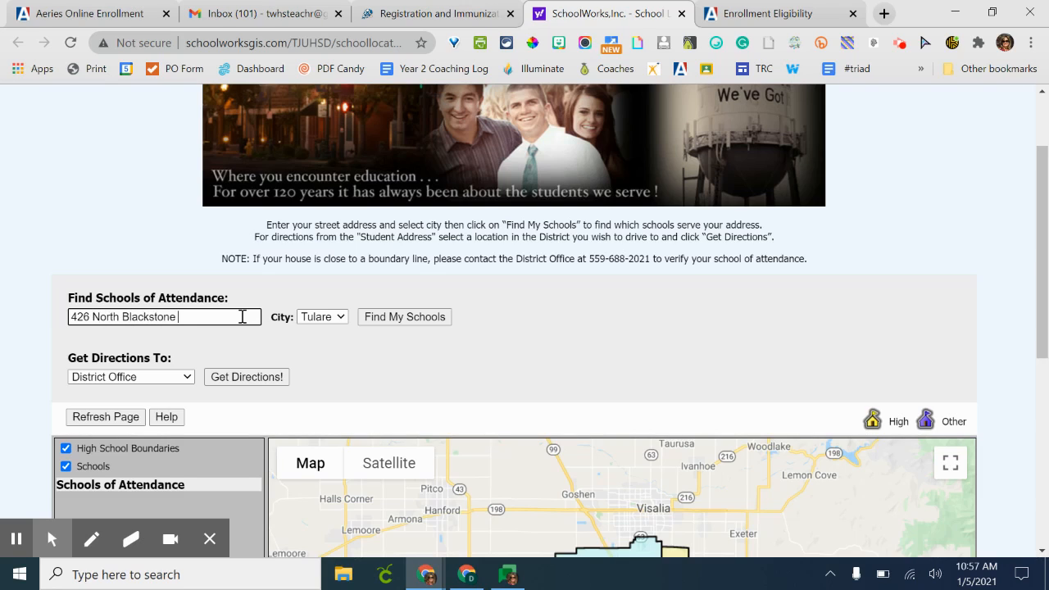
pyautogui.write('t')
pyautogui.press('Return')
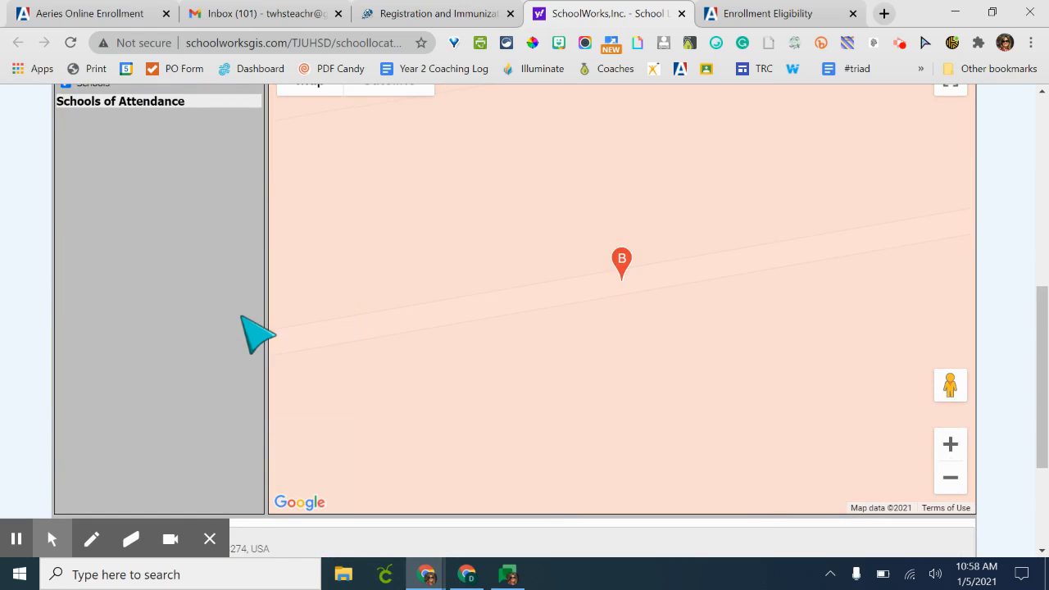
# - Examine the school locator map marker and the address directions listed below it
pyautogui.scroll(-2, 525, 357)
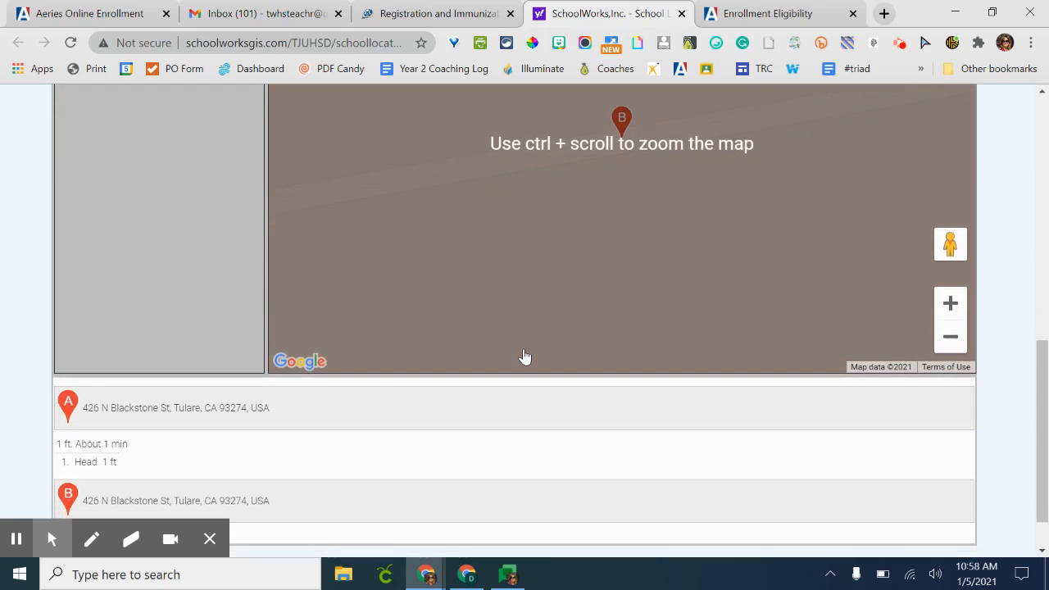
pyautogui.scroll(3, 526, 357)
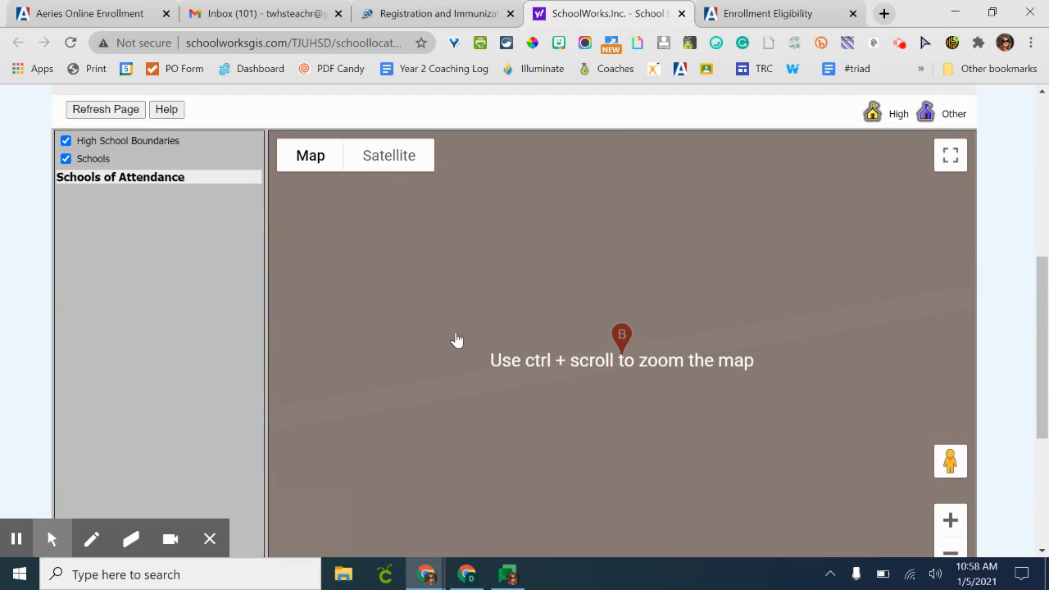
pyautogui.scroll(-3, 456, 339)
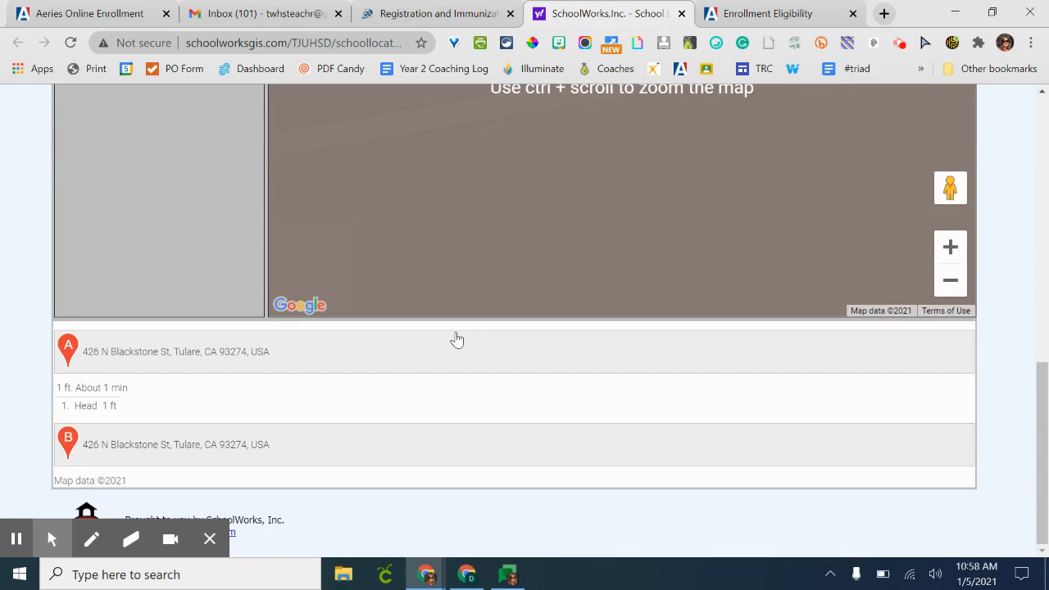
pyautogui.scroll(3, 457, 340)
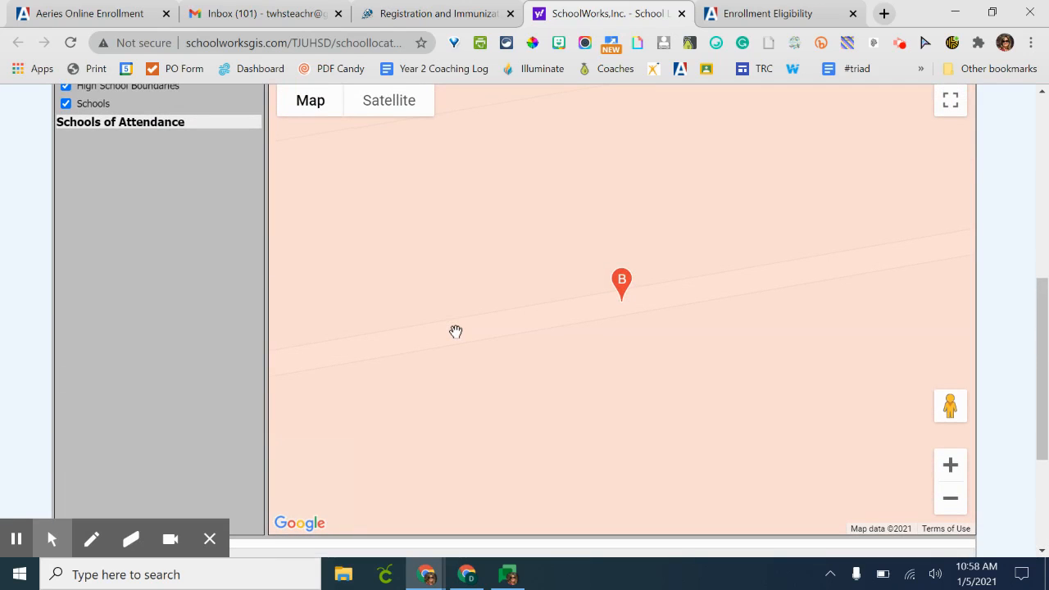
pyautogui.click(621, 281)
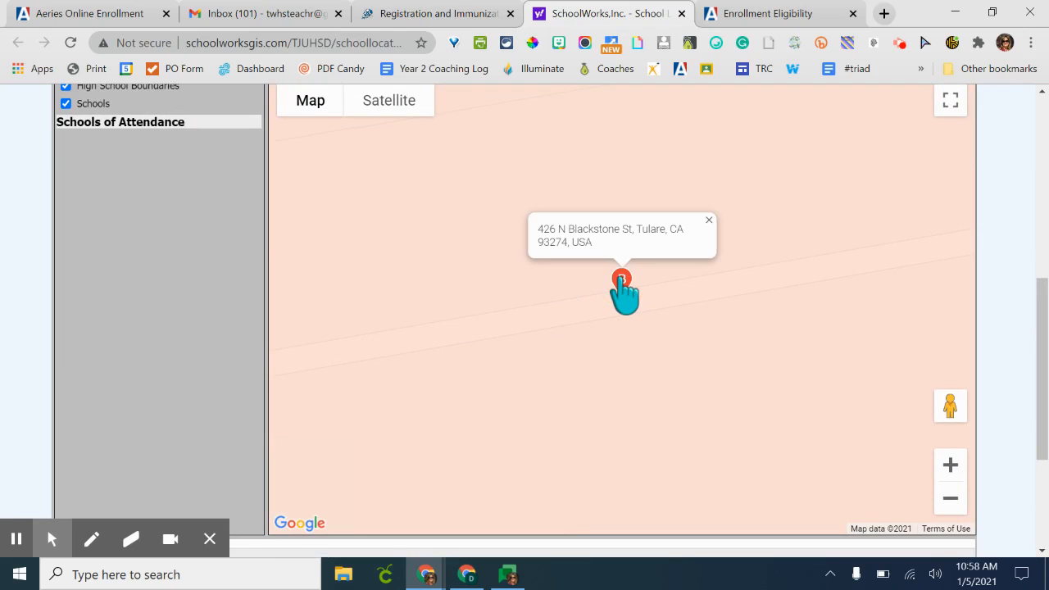
pyautogui.scroll(3, 621, 287)
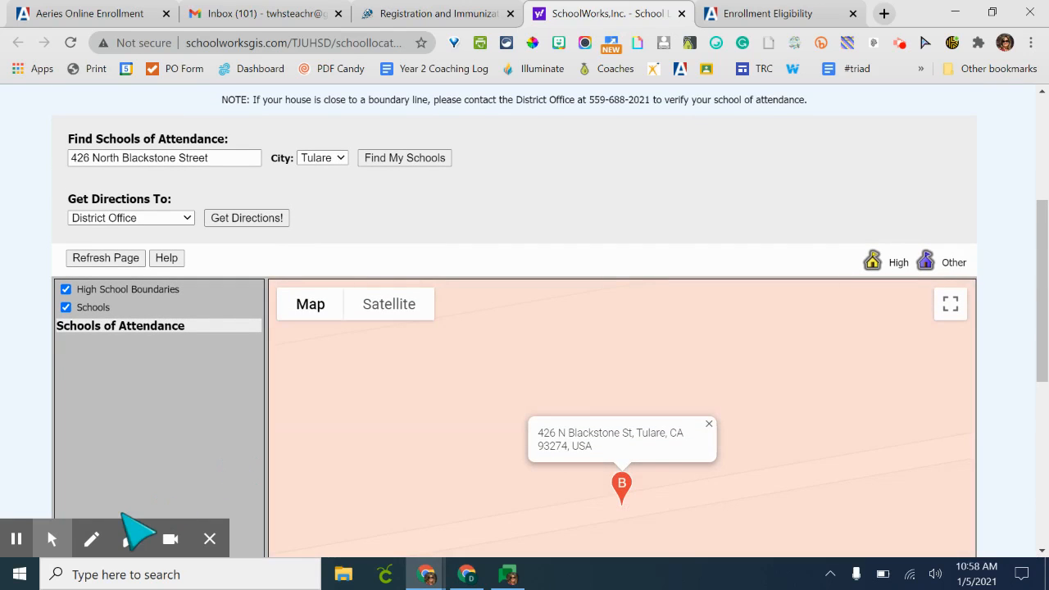
# - Open the school locator page again from the district Registration page's locator link
pyautogui.click(16, 539)
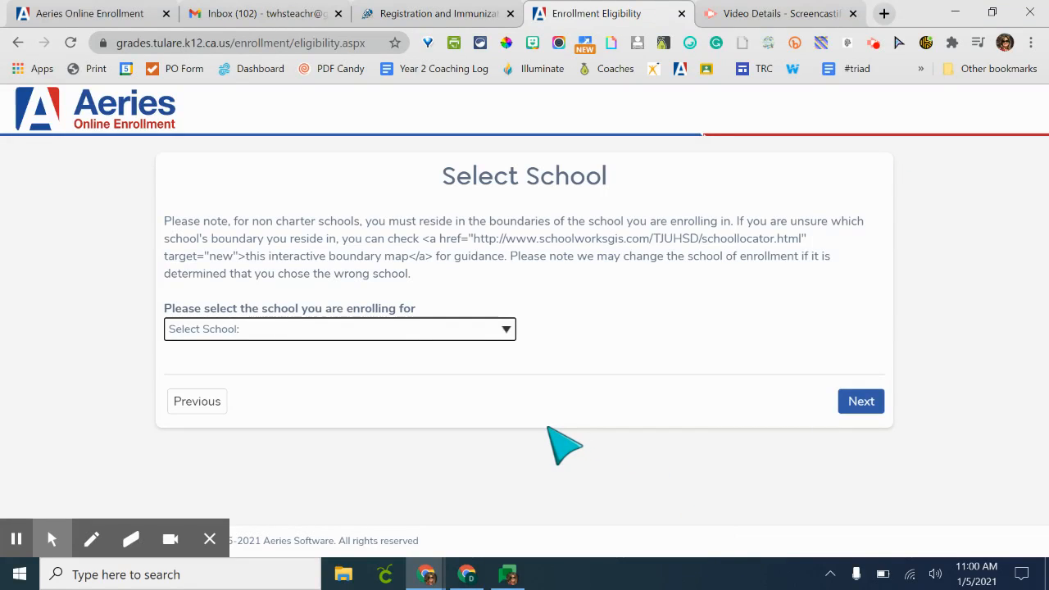
pyautogui.click(379, 336)
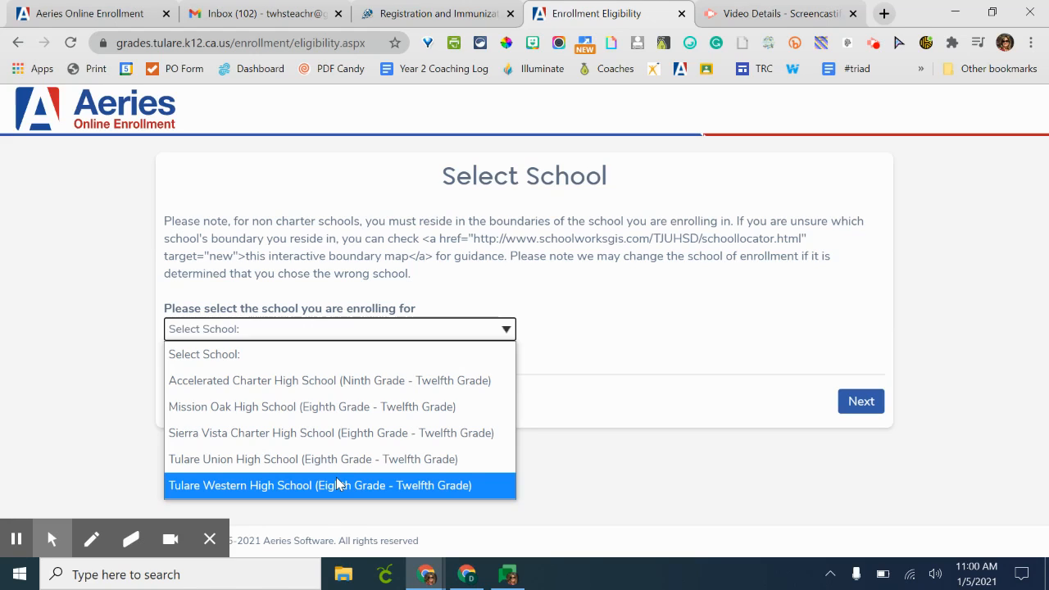
pyautogui.rightClick(443, 15)
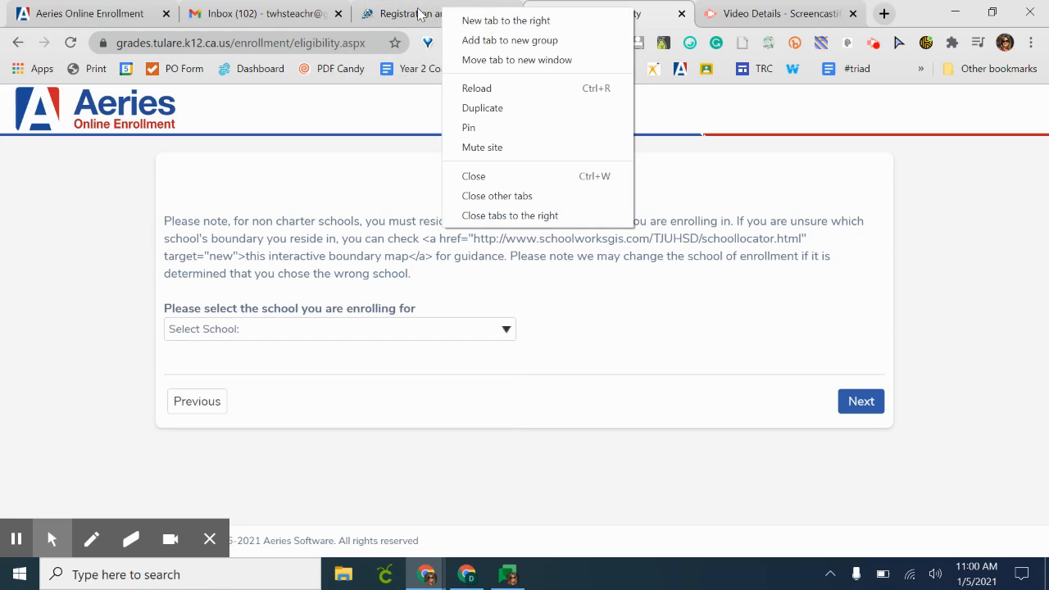
pyautogui.click(419, 15)
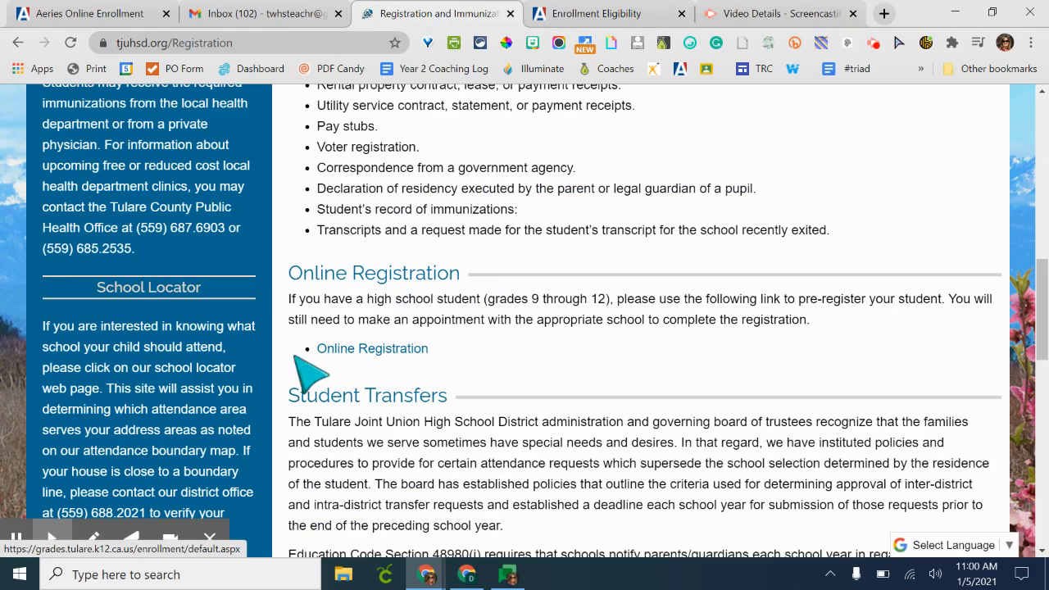
pyautogui.click(199, 370)
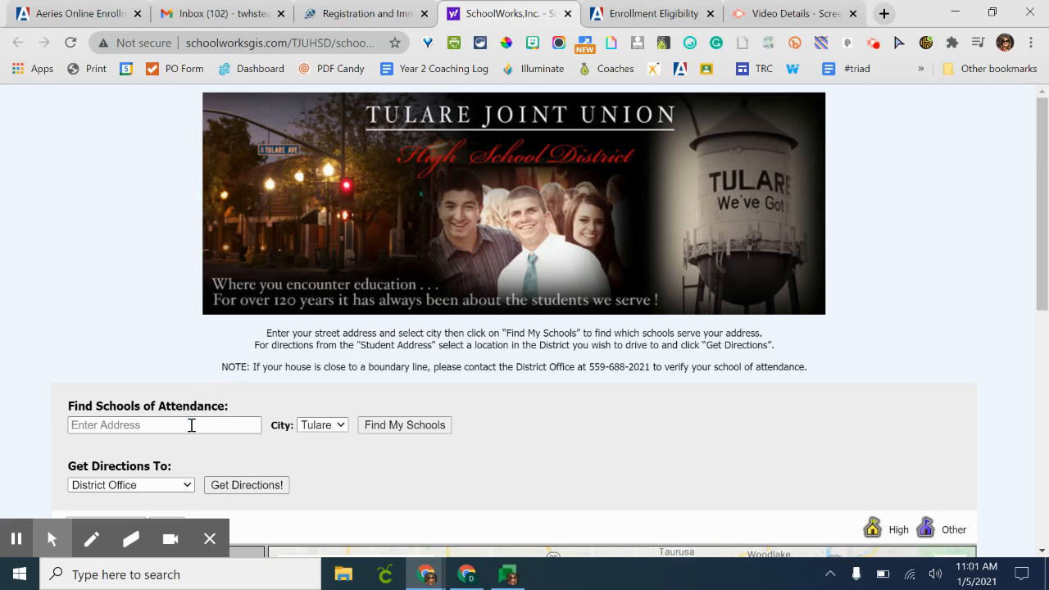
# - Look up the student's street address in Tulare to find its school of attendance
pyautogui.click(191, 425)
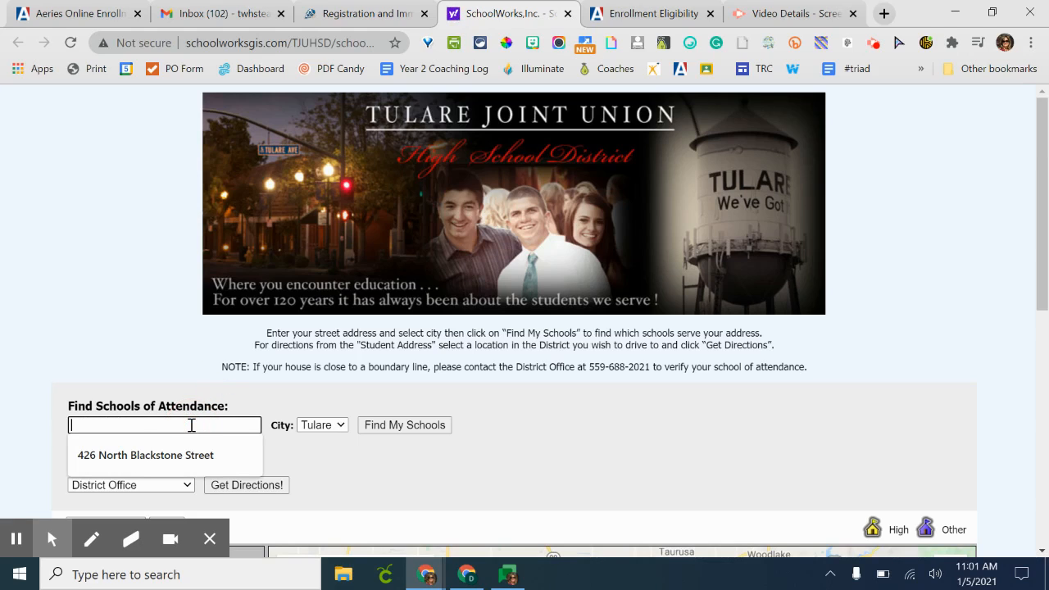
pyautogui.click(174, 462)
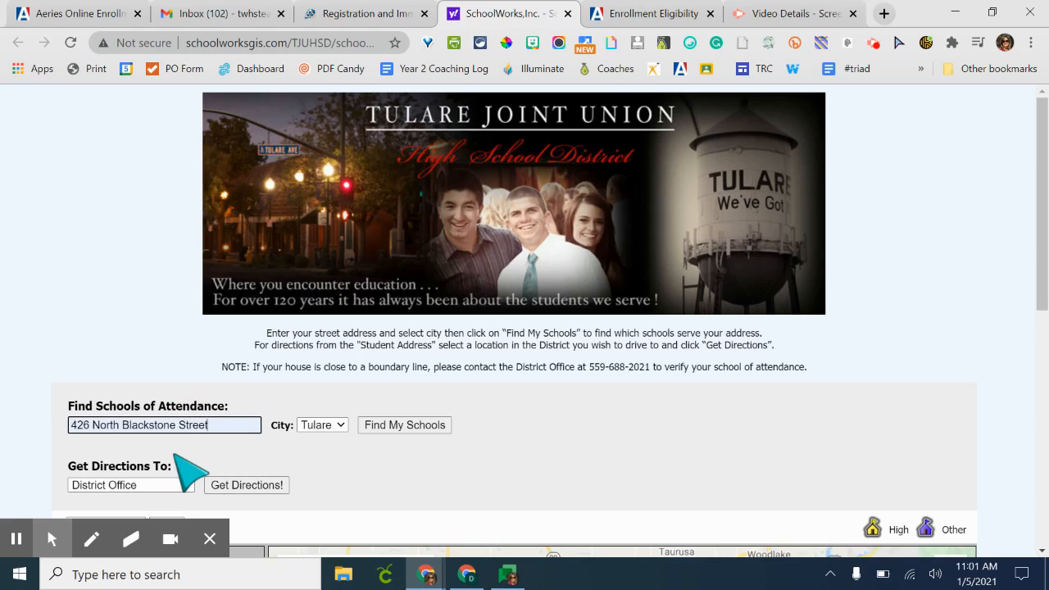
pyautogui.click(403, 427)
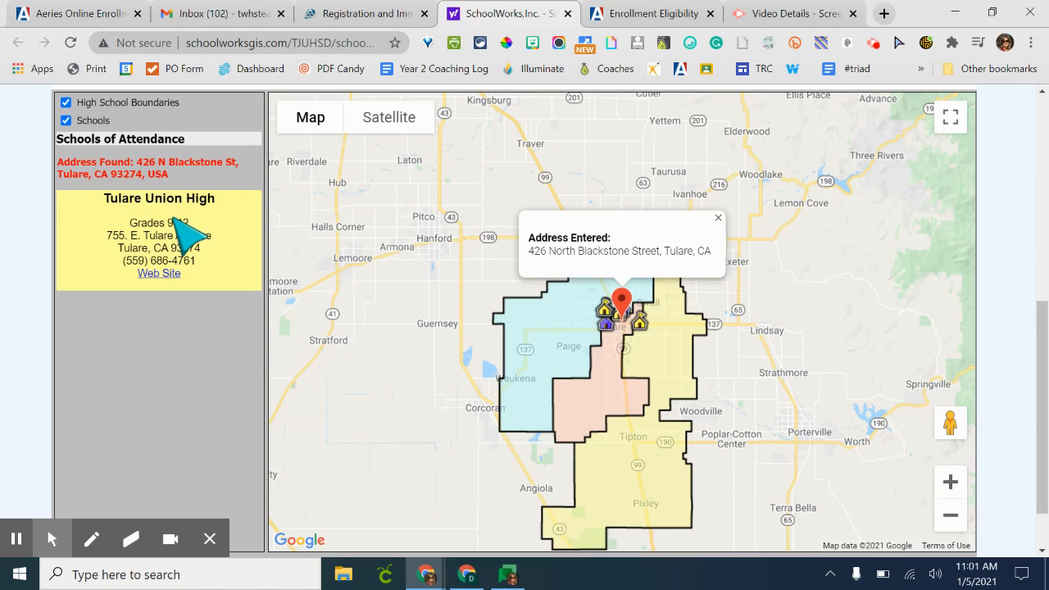
# - Return to the enrollment page, choose Tulare Union High School (Eighth Grade - Twelfth Grade), and continue
pyautogui.rightClick(644, 10)
pyautogui.click(629, 19)
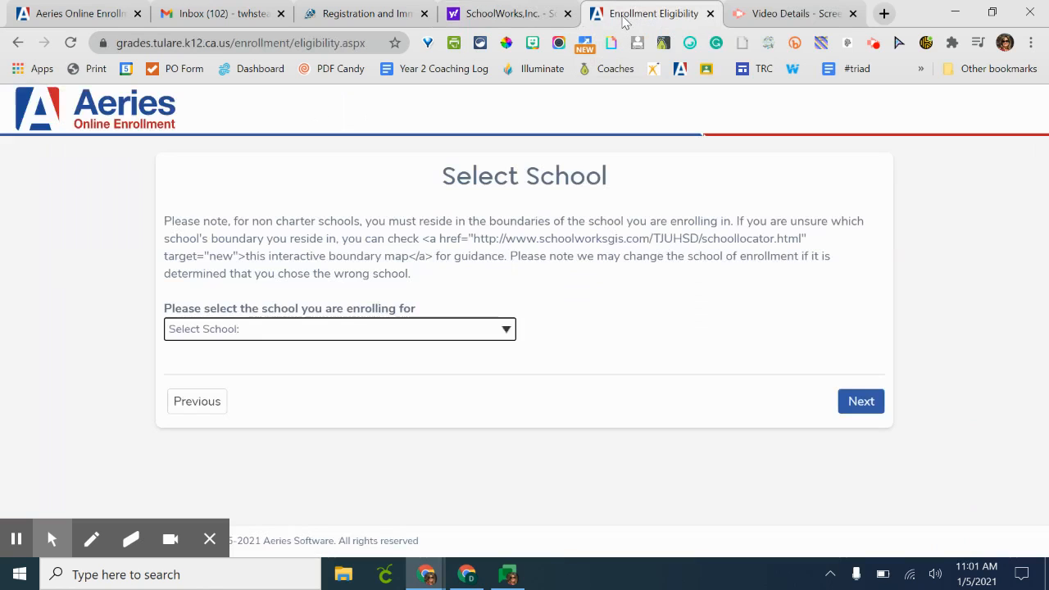
pyautogui.click(427, 328)
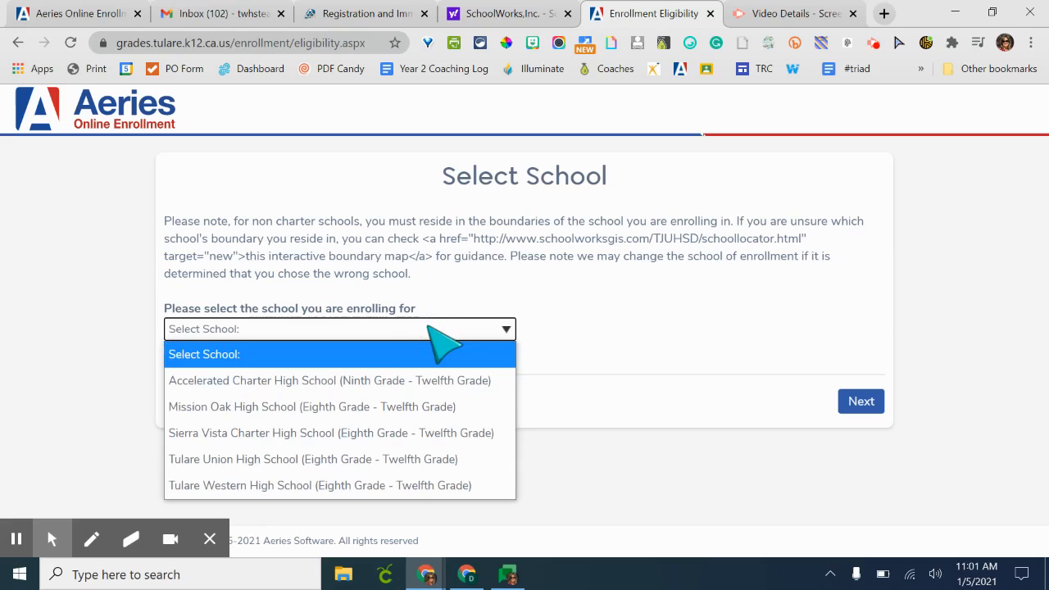
pyautogui.click(401, 460)
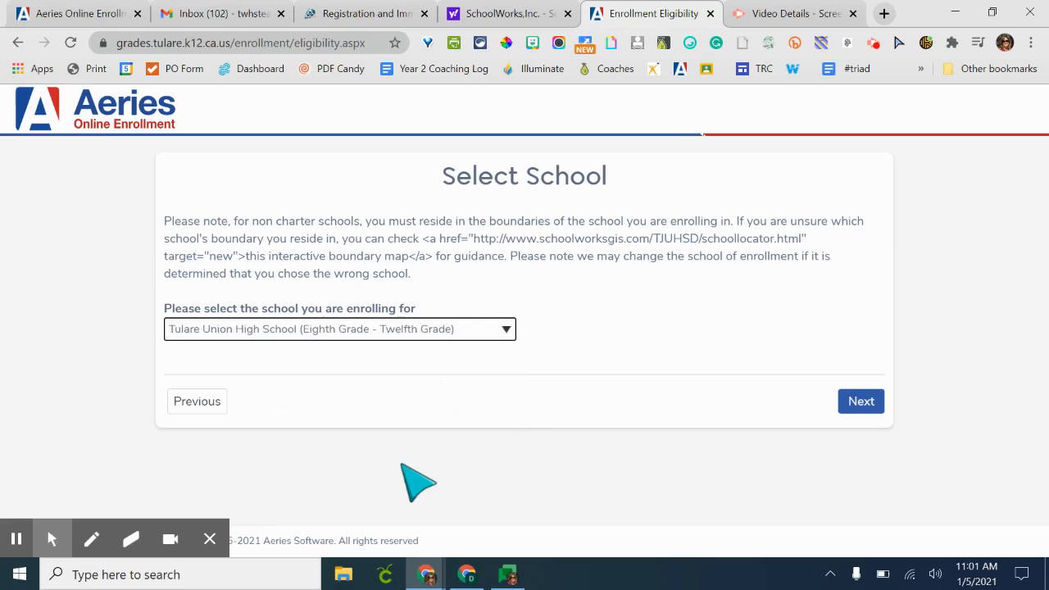
pyautogui.click(869, 403)
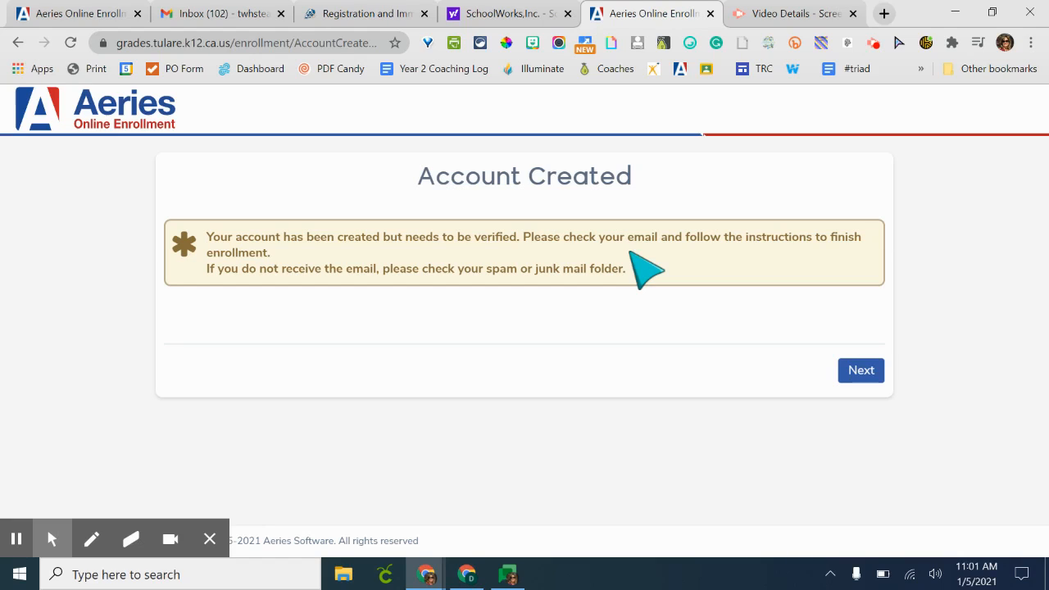
# - Start a new email in Gmail addressed to the district's Aeries help address
pyautogui.click(15, 541)
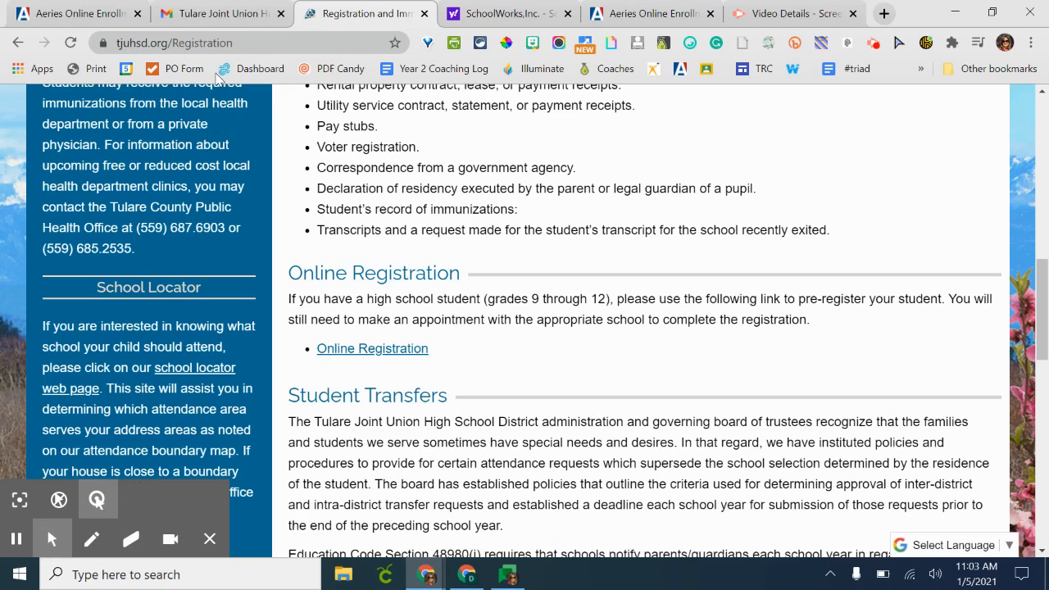
pyautogui.click(230, 15)
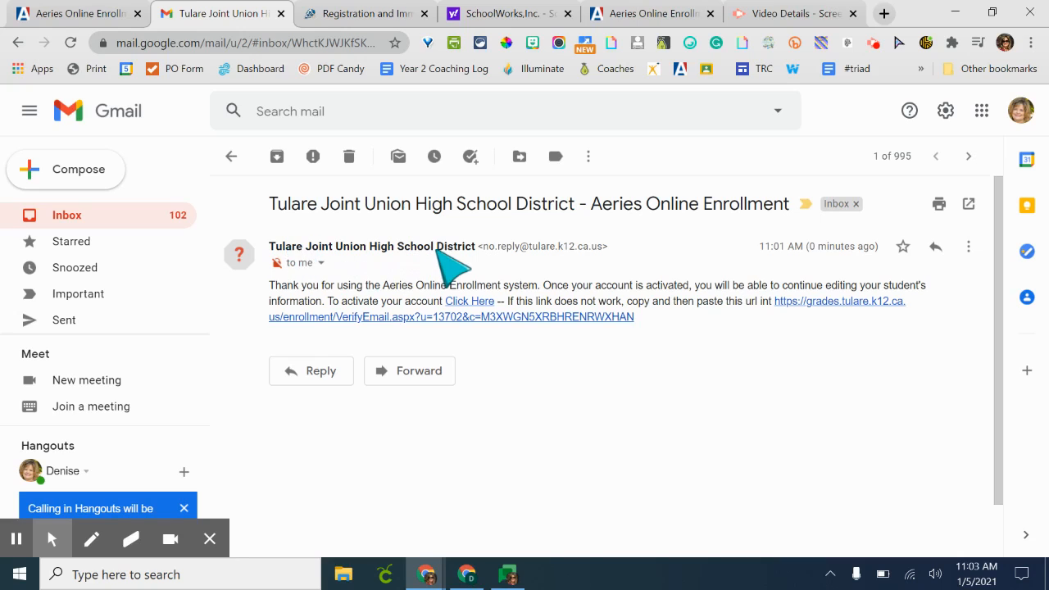
pyautogui.moveTo(473, 248)
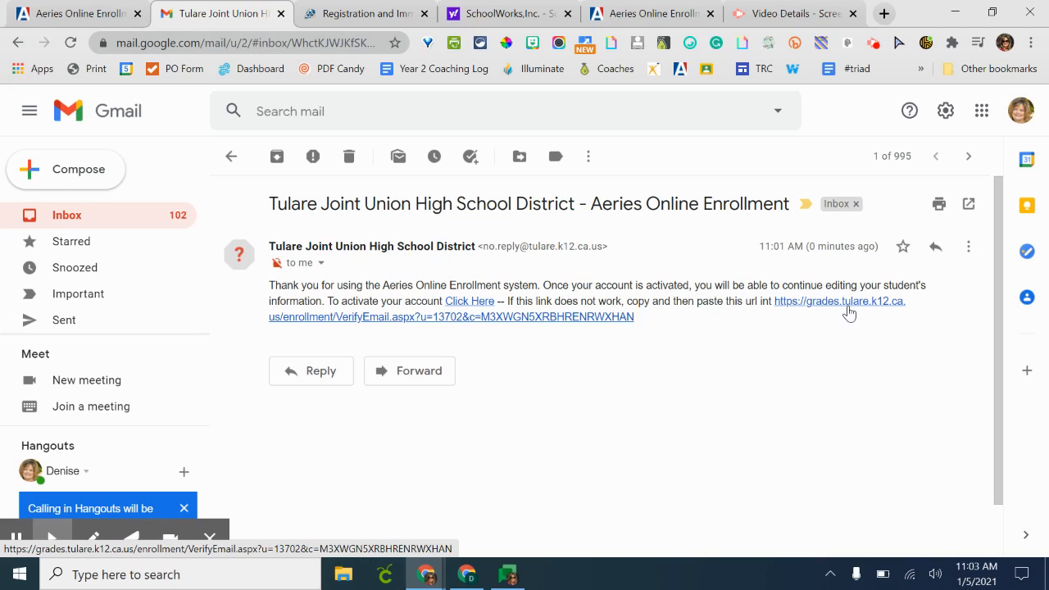
pyautogui.click(88, 171)
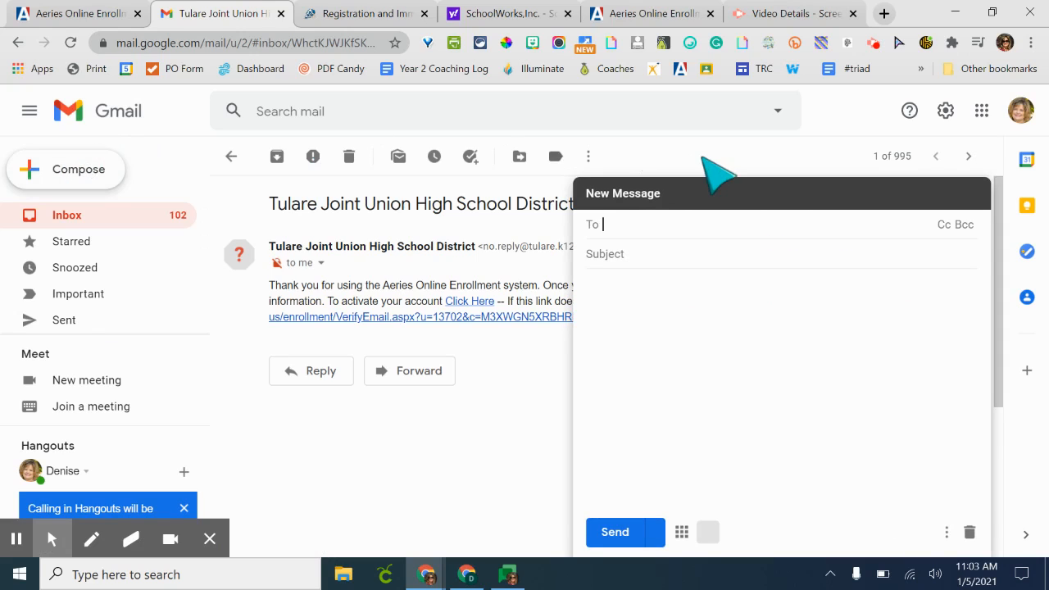
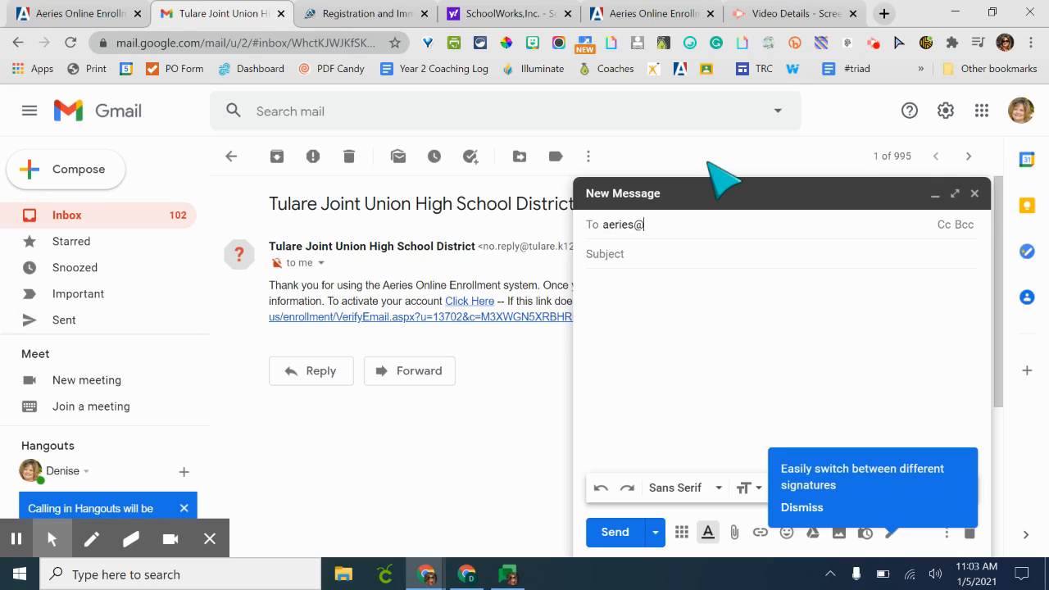
pyautogui.click(692, 254)
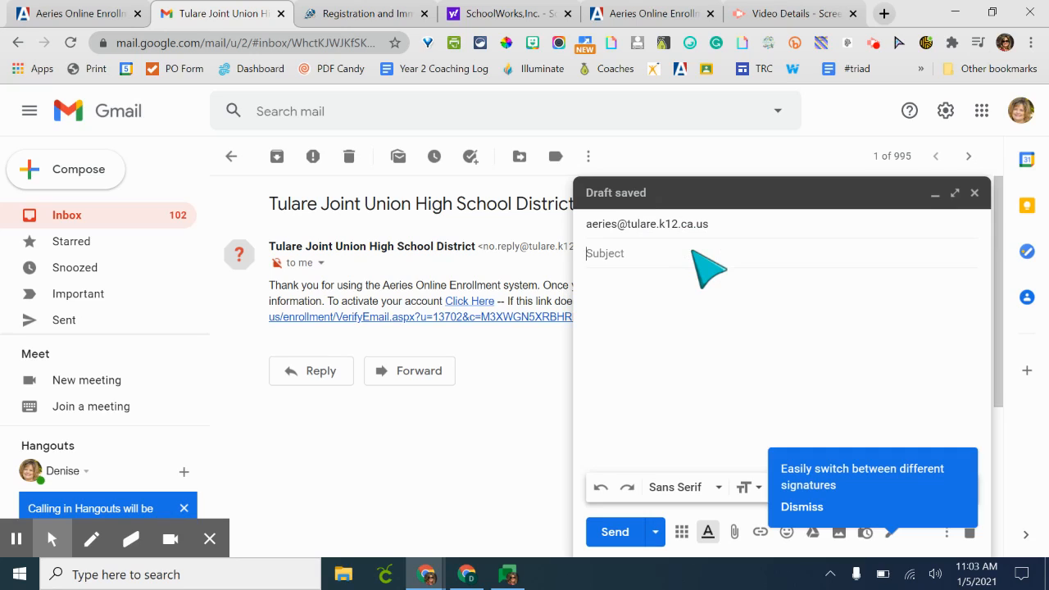
# - Enter the subject Registration Help and the body Your name, your student name., then close the draft
pyautogui.write('Registration Help')
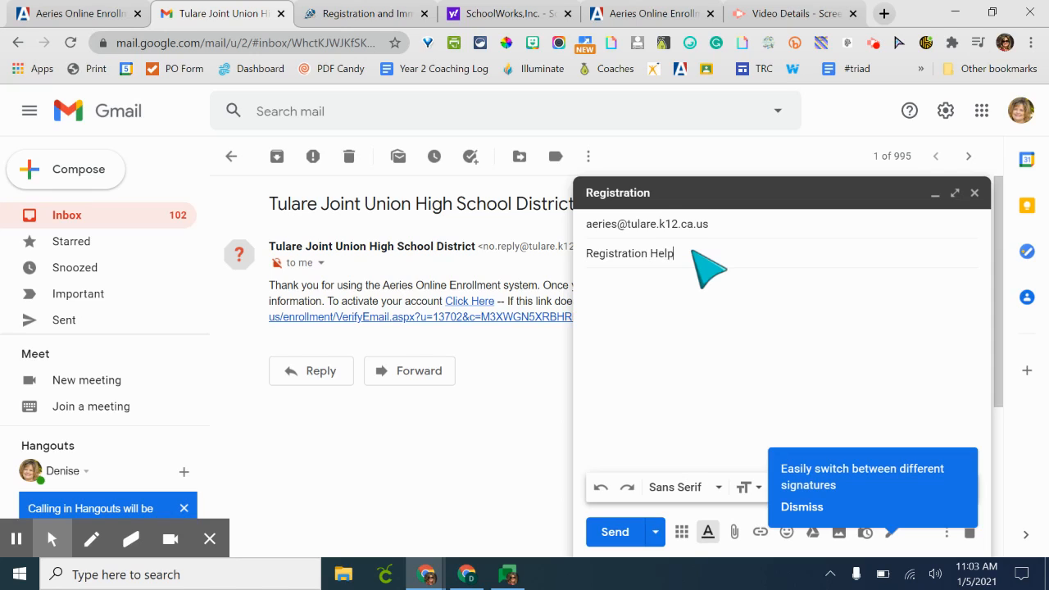
pyautogui.press('Tab')
pyautogui.write('Yo')
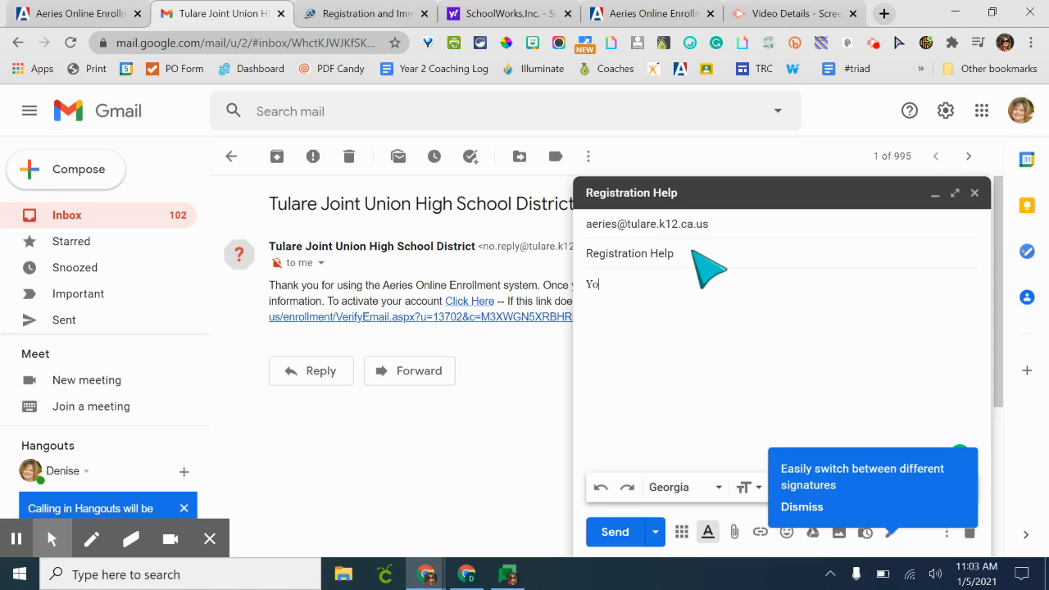
pyautogui.write('ur name, your student')
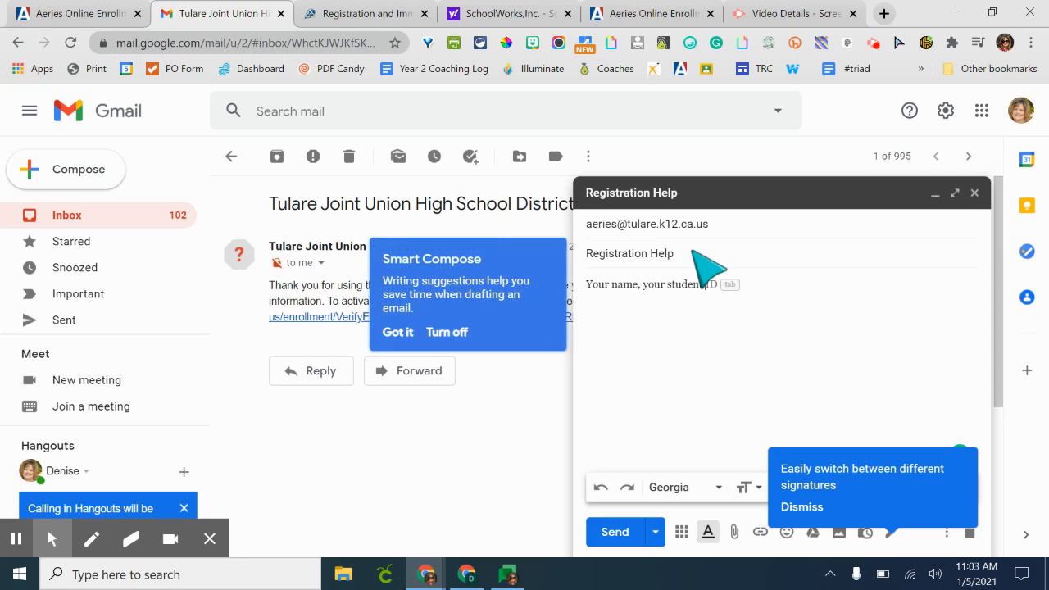
pyautogui.write(' na')
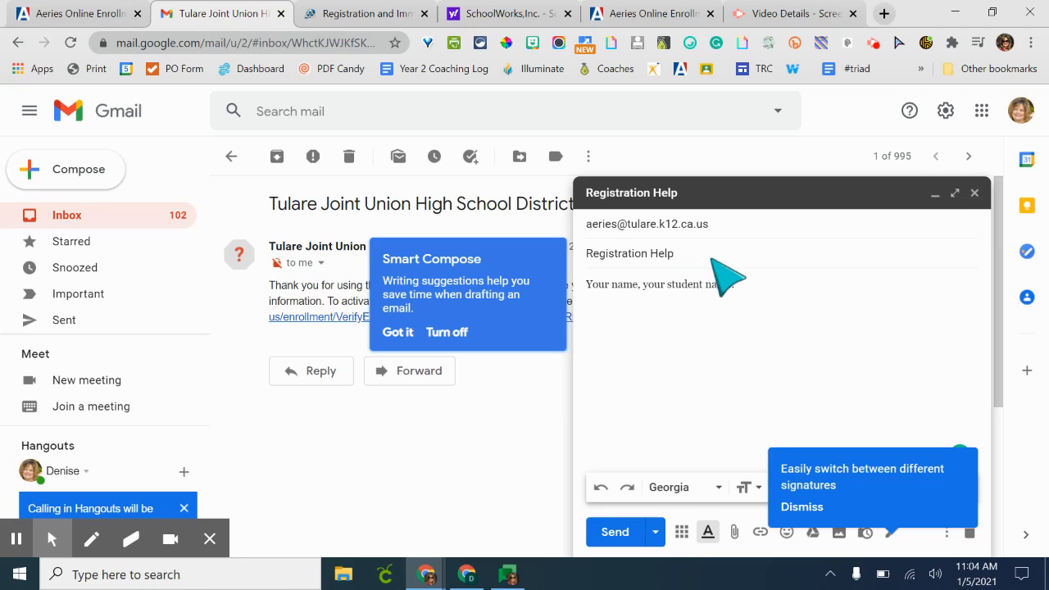
pyautogui.write('me.')
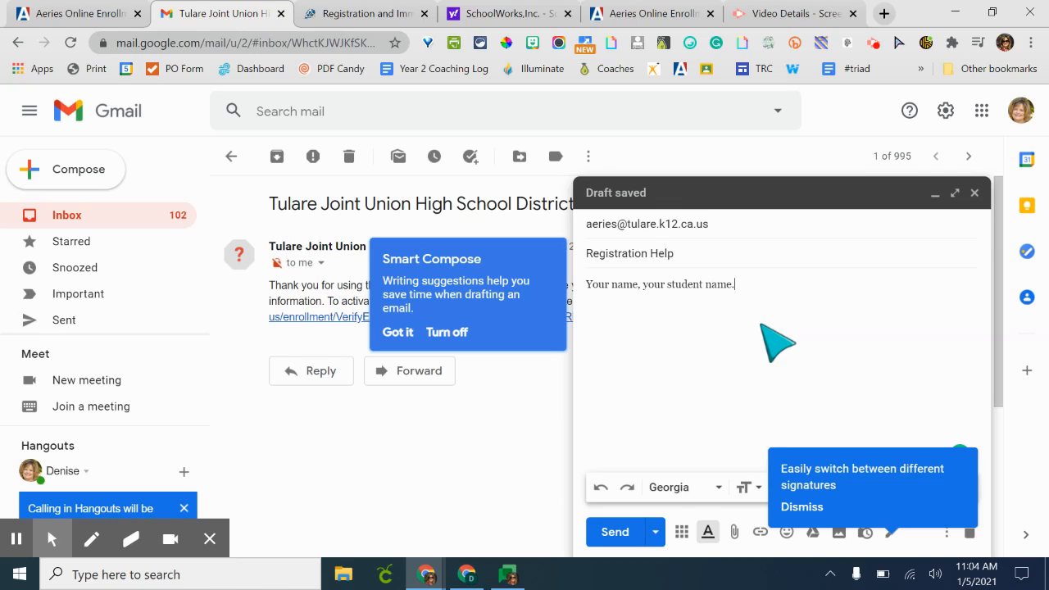
pyautogui.click(979, 199)
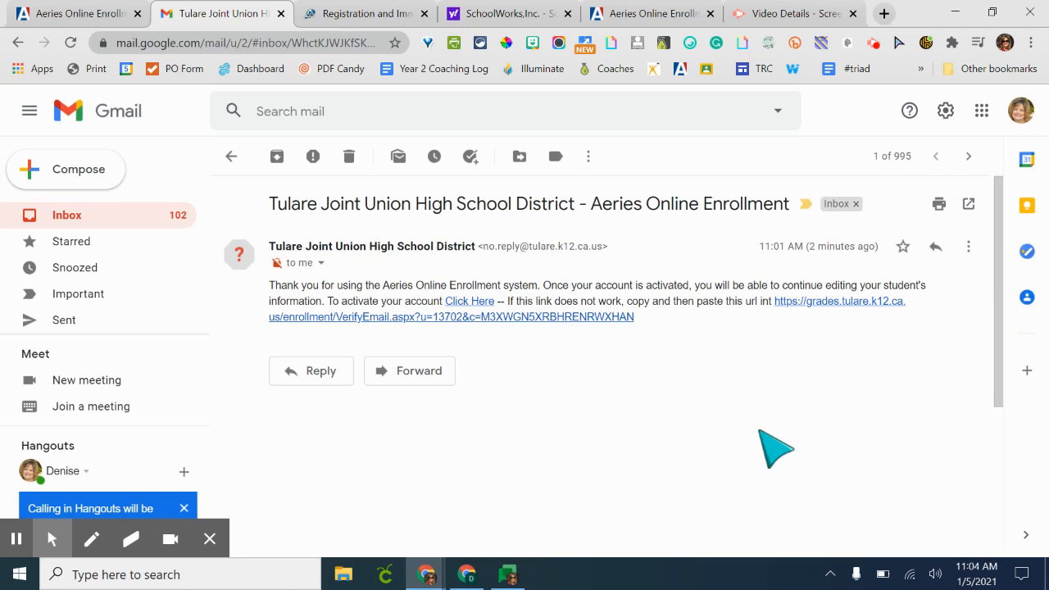
# - Activate the account through the verification email link, begin enrollment, and set the student's gender to Male
pyautogui.click(473, 302)
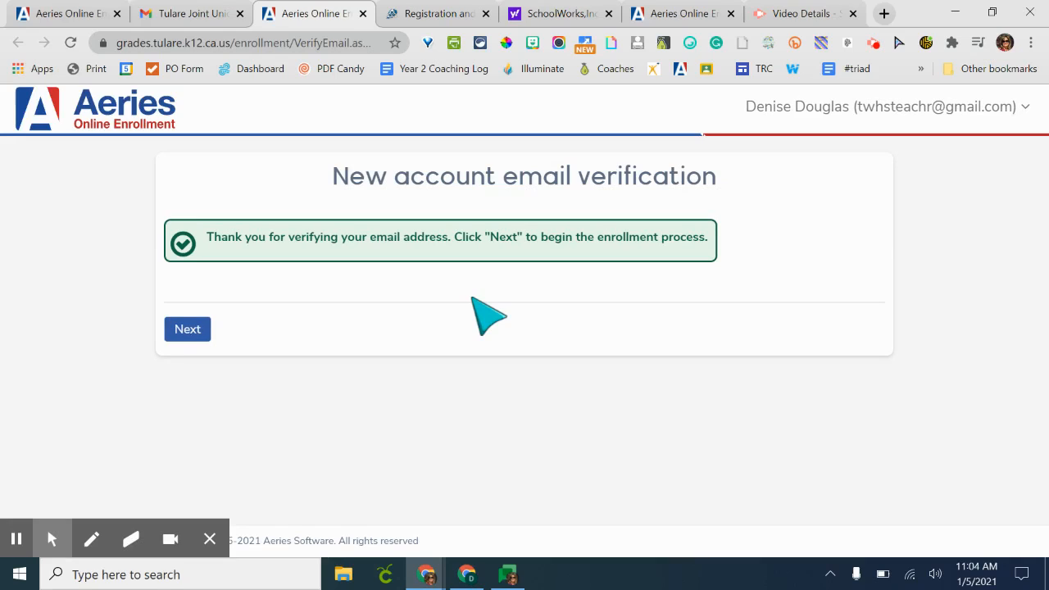
pyautogui.click(197, 329)
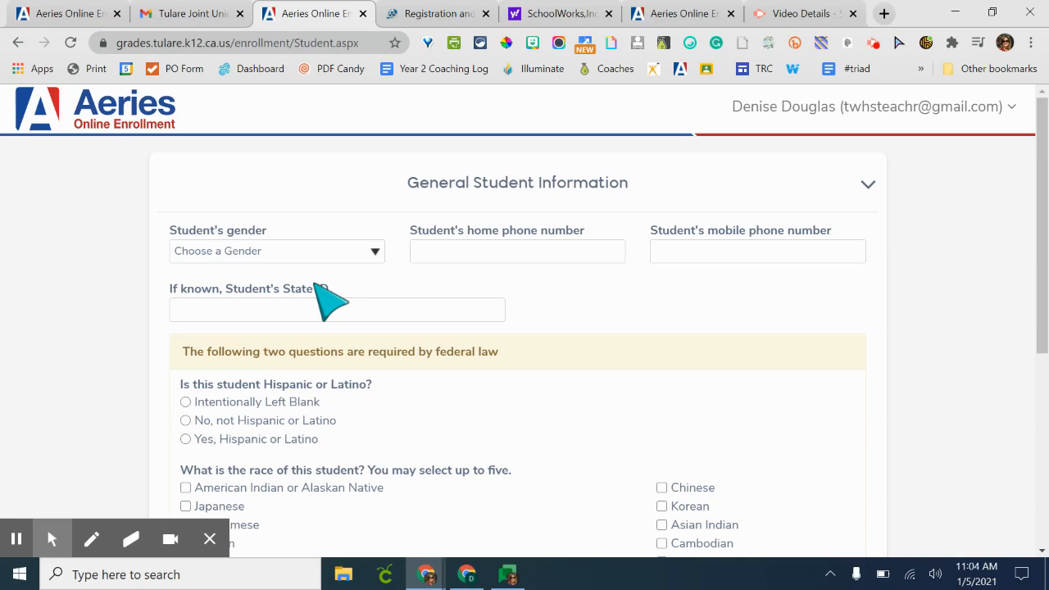
pyautogui.click(322, 249)
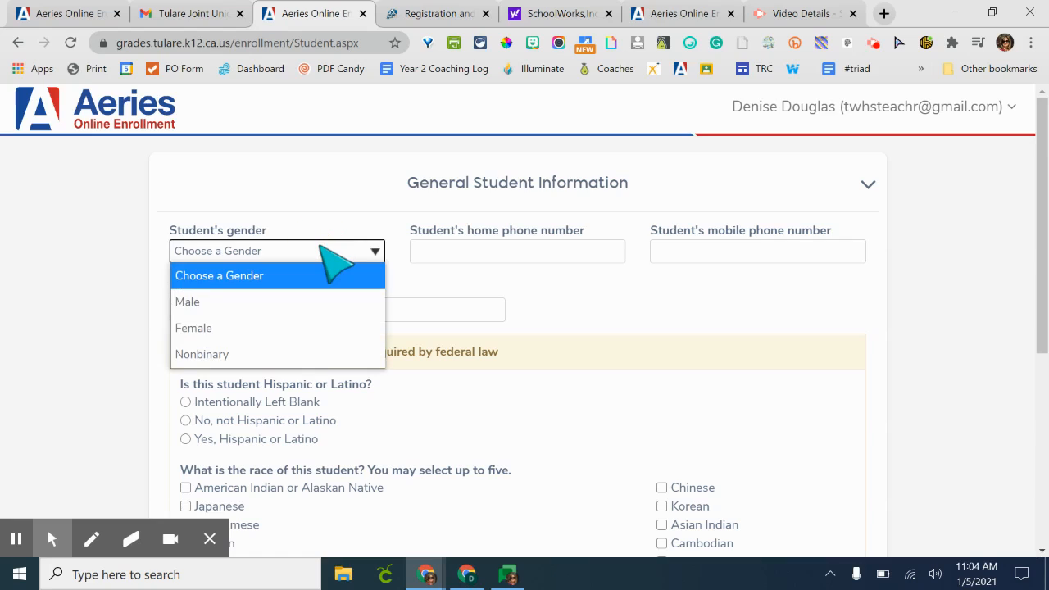
pyautogui.click(306, 302)
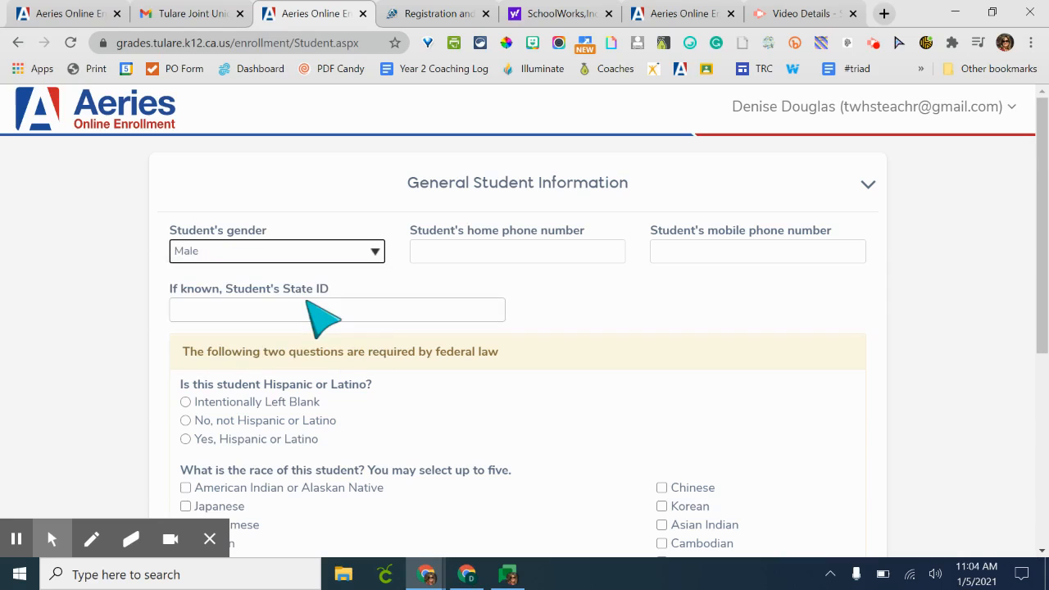
# - Enter the student's home phone number
pyautogui.click(476, 251)
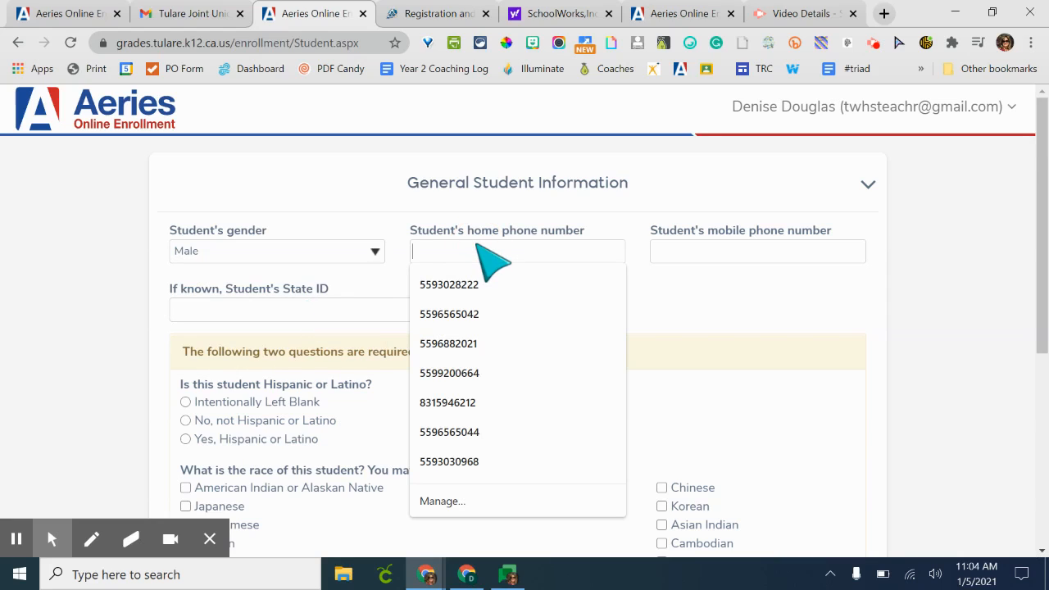
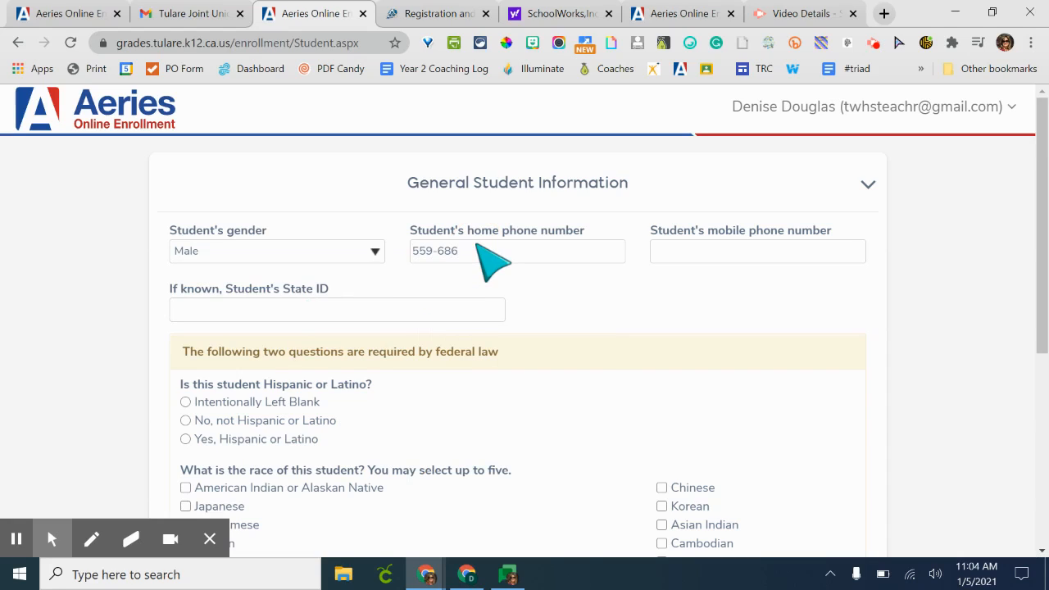
pyautogui.scroll(-1, 648, 389)
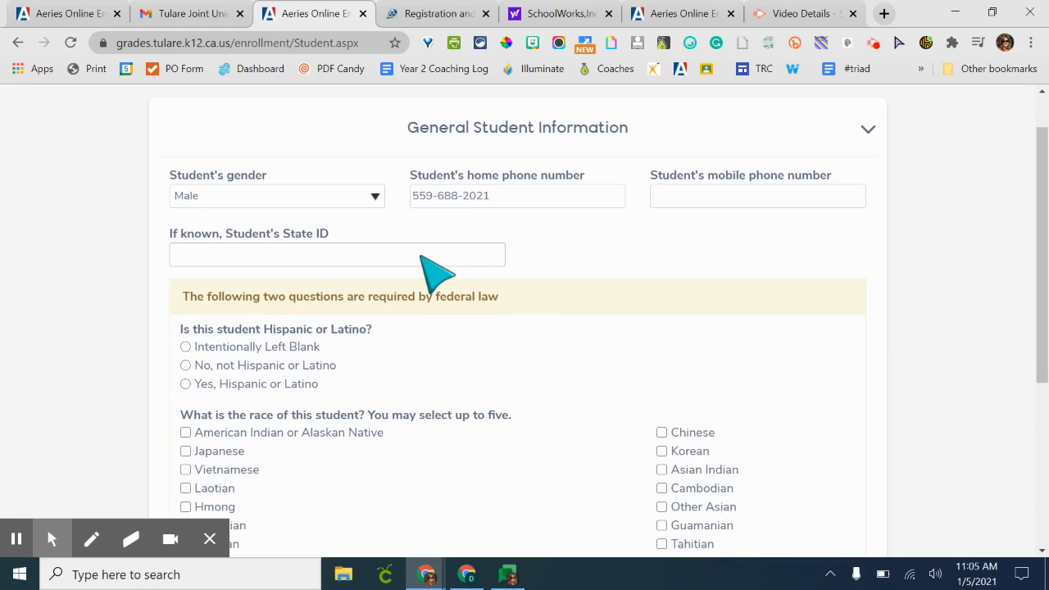
# - Answer No, not Hispanic or Latino and select White as the student's race
pyautogui.scroll(-2, 484, 406)
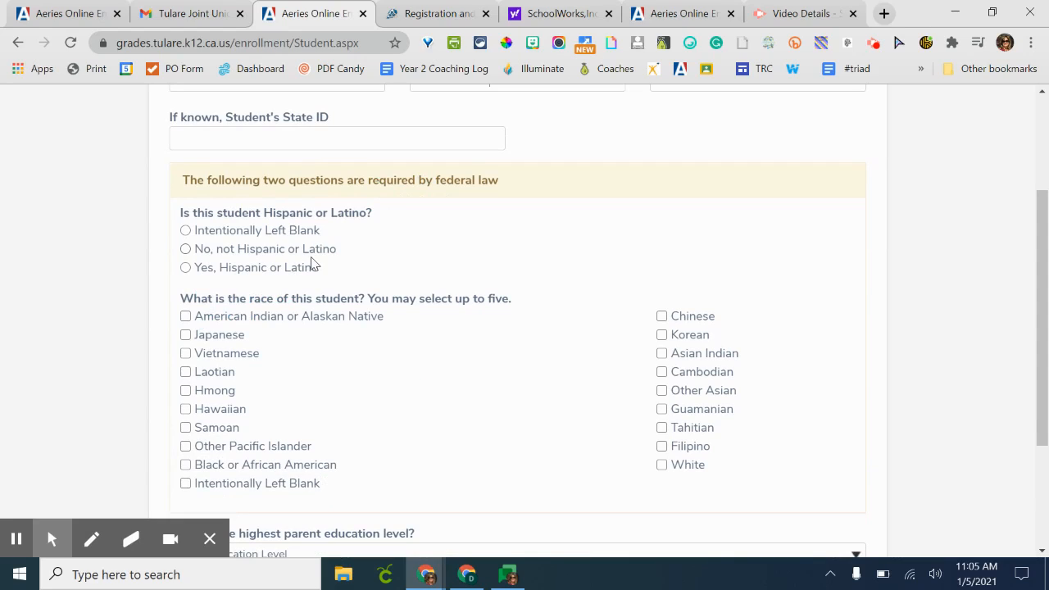
pyautogui.click(185, 253)
pyautogui.scroll(-1, 387, 394)
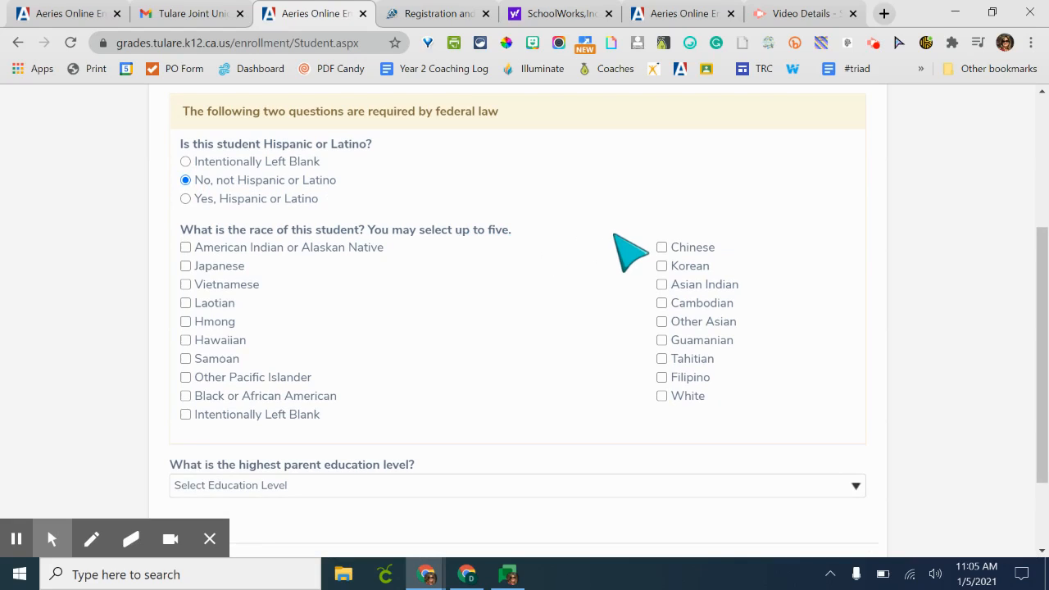
pyautogui.click(663, 400)
pyautogui.scroll(-3, 562, 421)
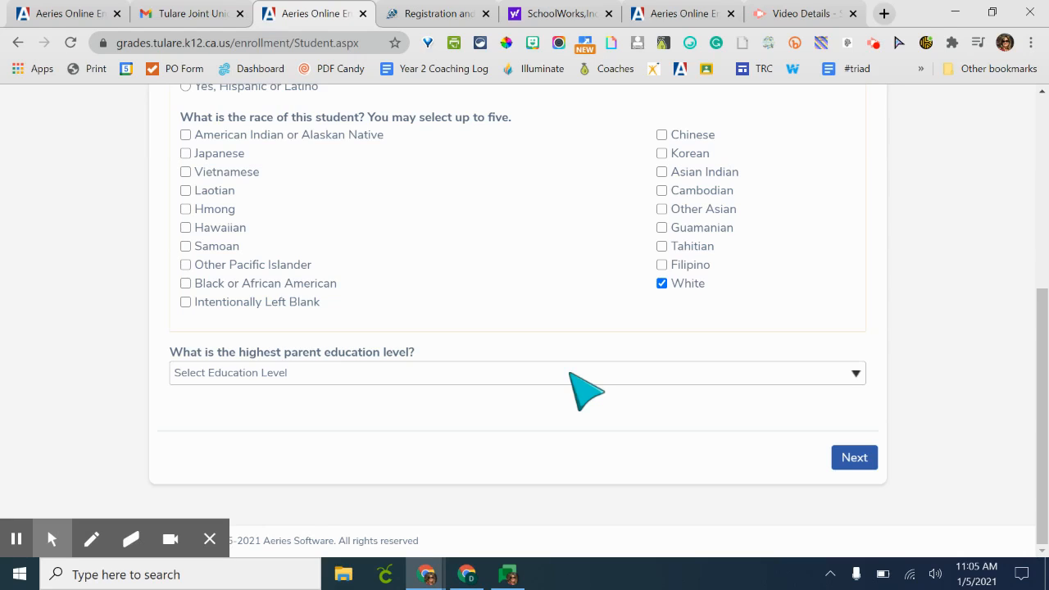
# - Set the highest parent education level to Some College and continue to the next page
pyautogui.click(573, 375)
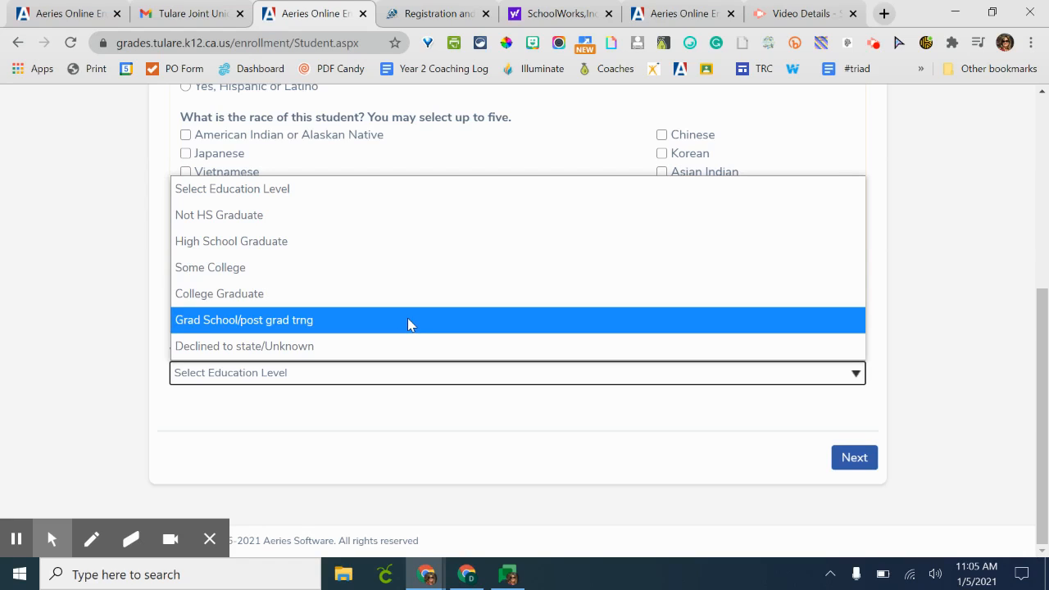
pyautogui.click(429, 275)
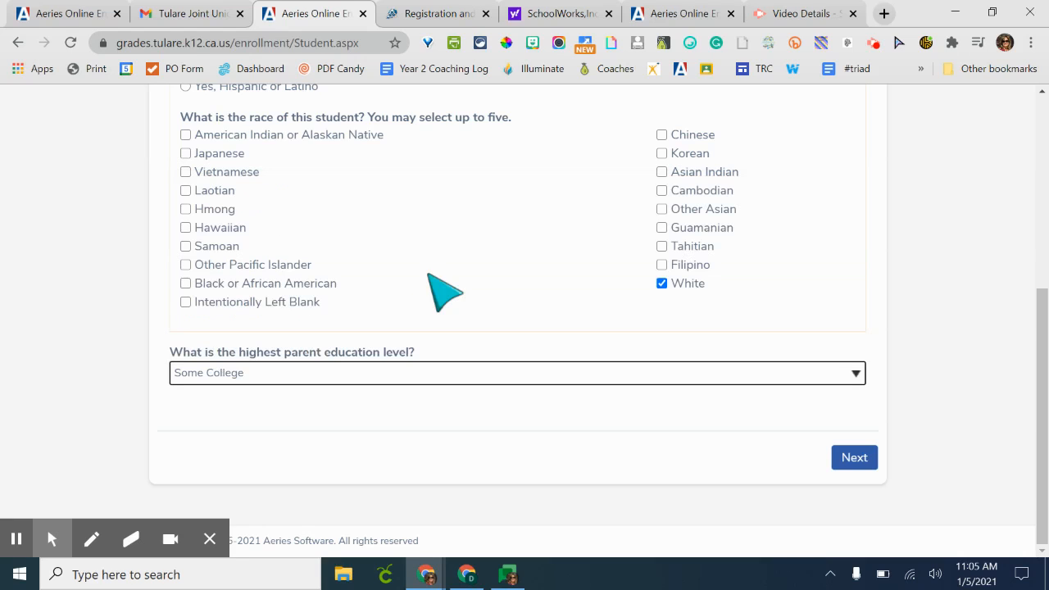
pyautogui.click(855, 460)
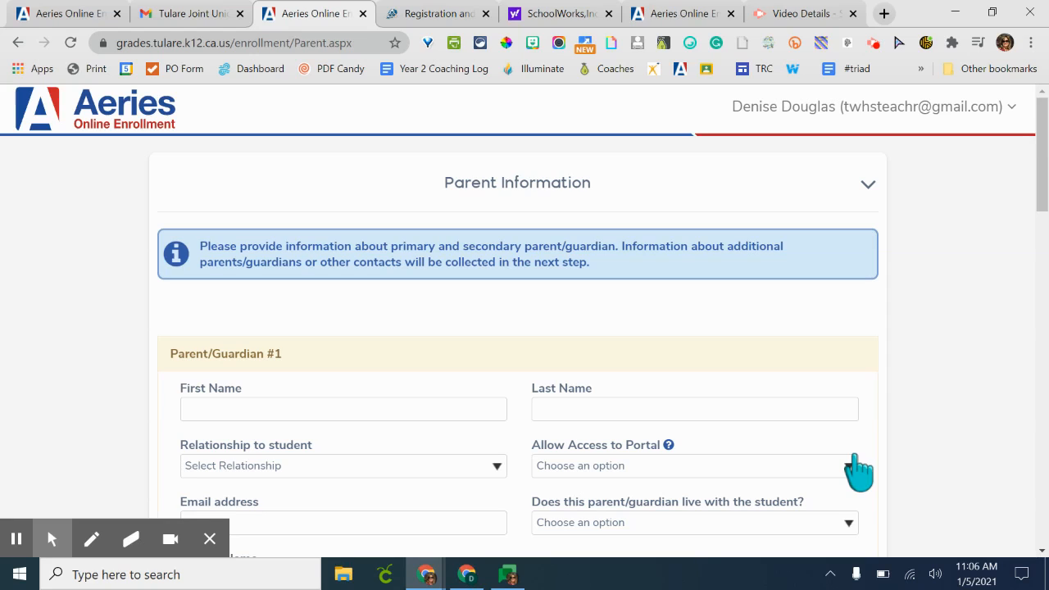
# - Enter the first parent/guardian's first and last name
pyautogui.click(408, 408)
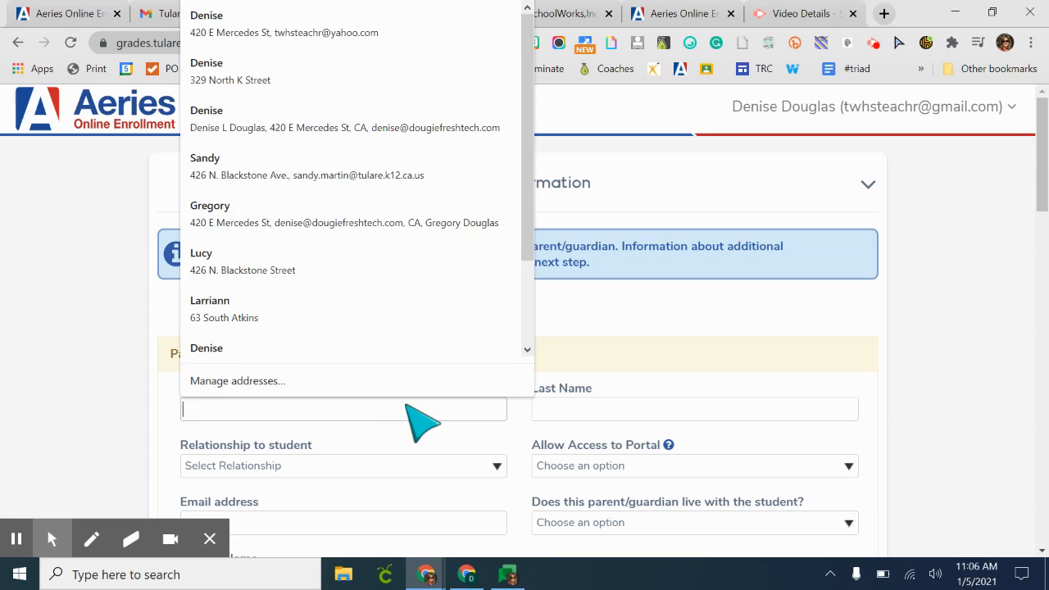
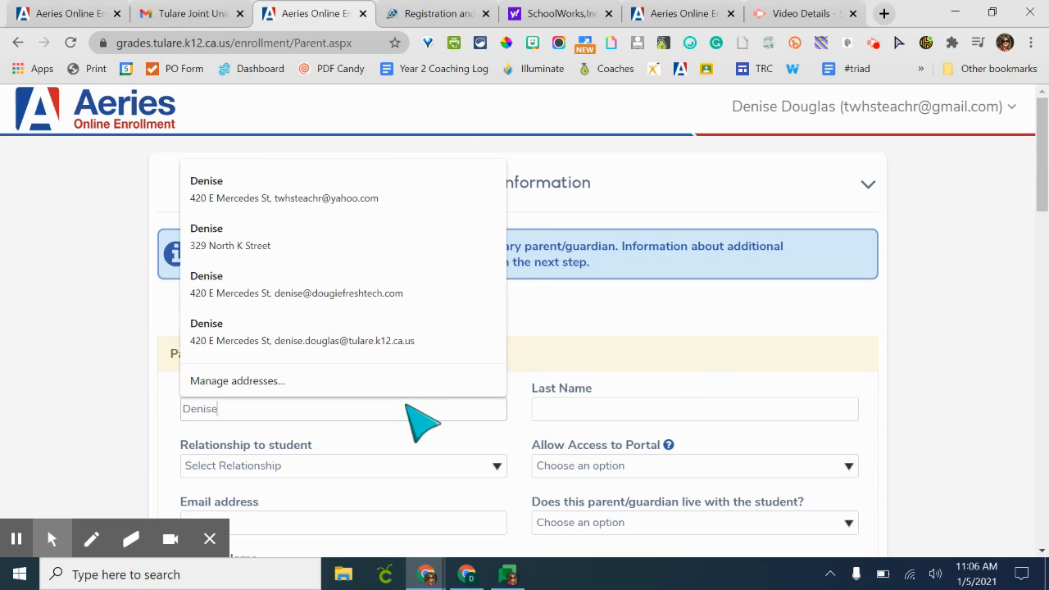
pyautogui.press('Tab')
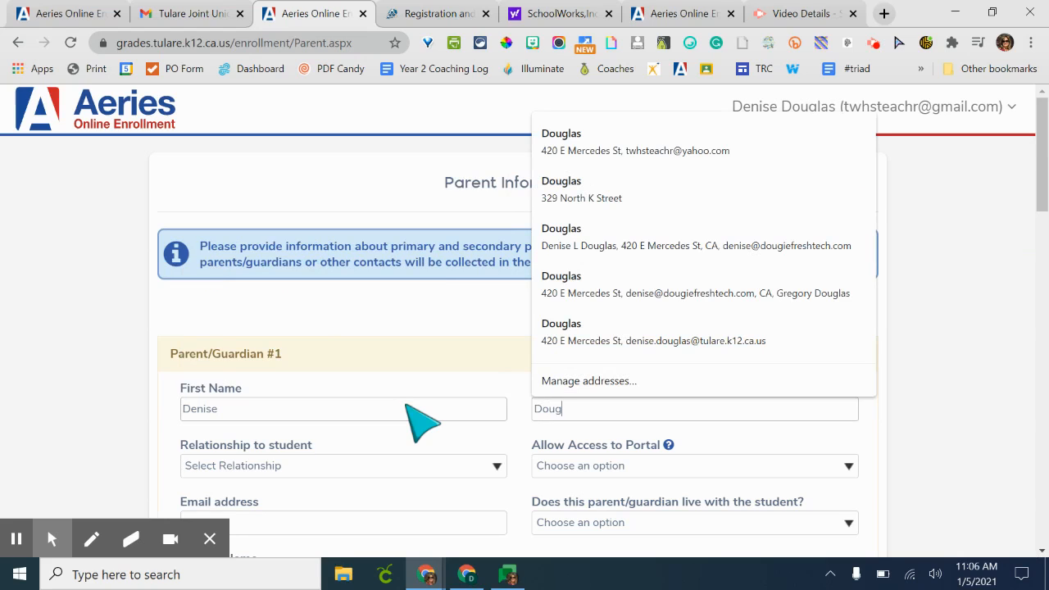
# - Set the relationship to student to Mother and allow access to the portal with Yes
pyautogui.click(407, 464)
pyautogui.scroll(-1, 392, 451)
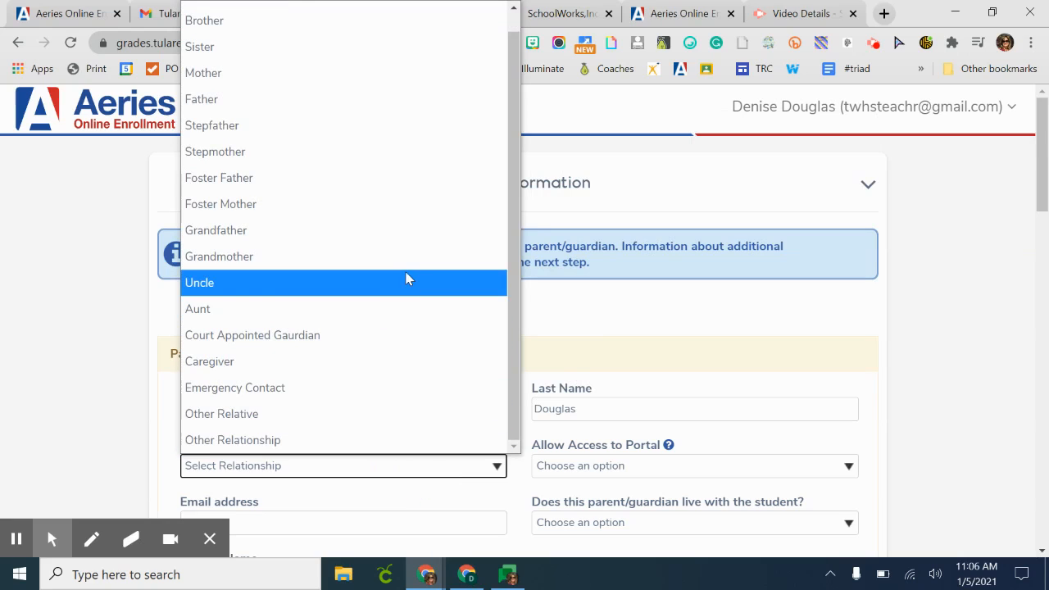
pyautogui.click(388, 78)
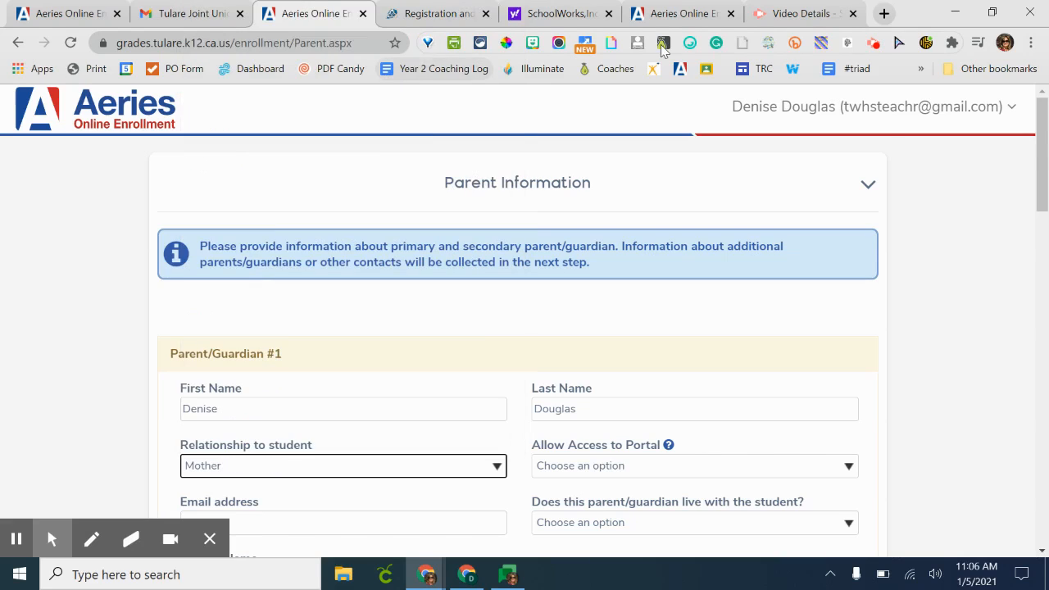
pyautogui.click(703, 465)
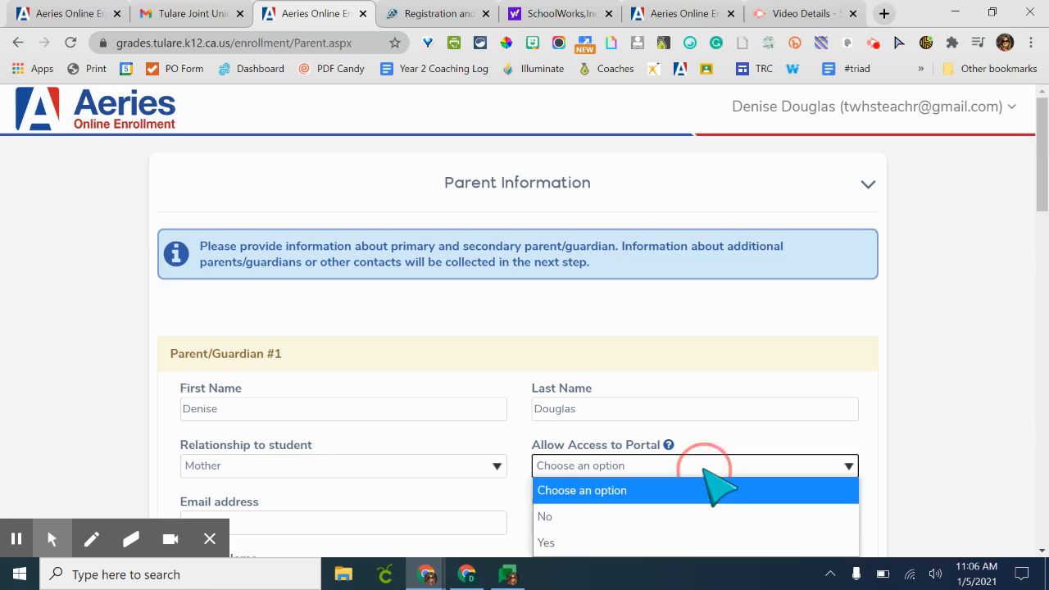
pyautogui.click(682, 544)
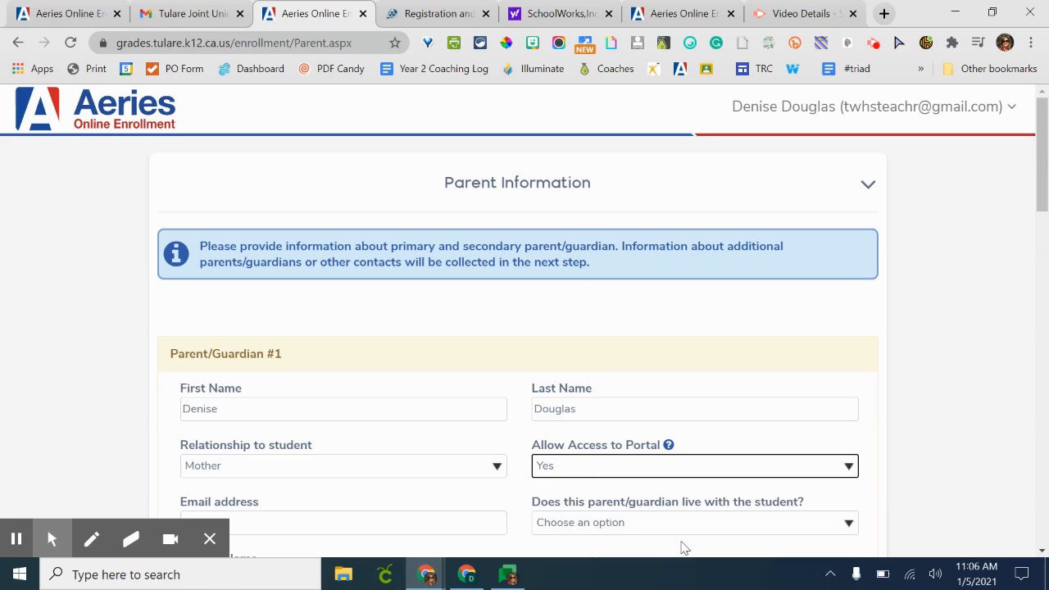
# - Enter the parent's email address and answer Yes that the parent lives with the student
pyautogui.scroll(-1, 682, 548)
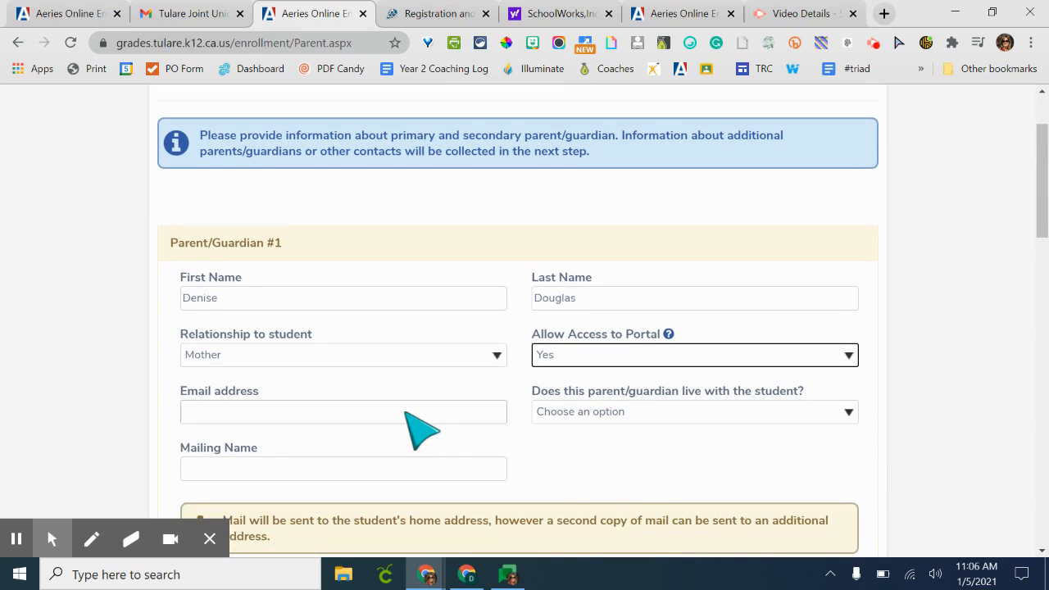
pyautogui.click(423, 430)
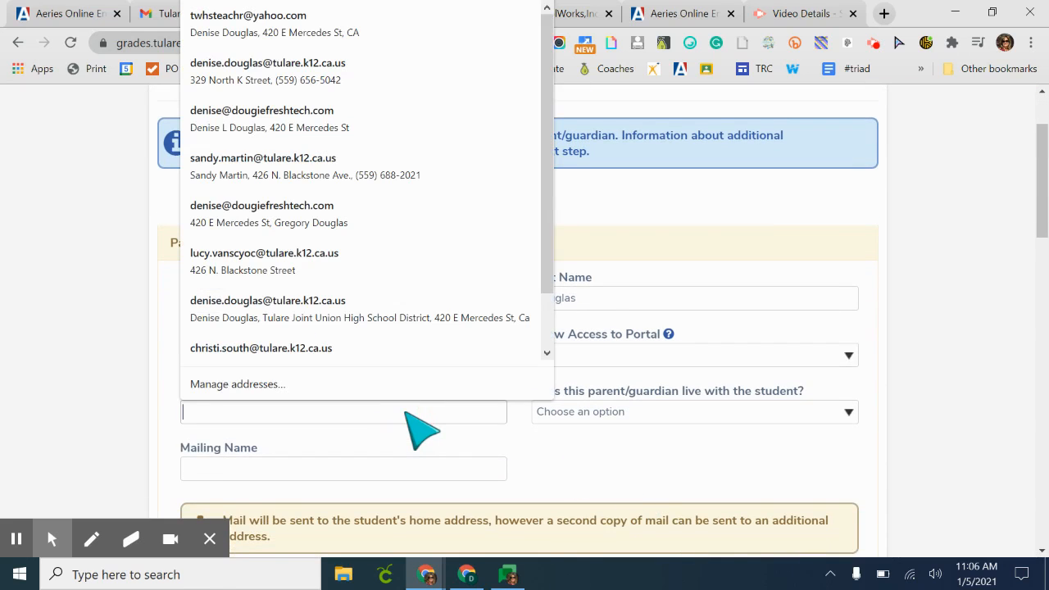
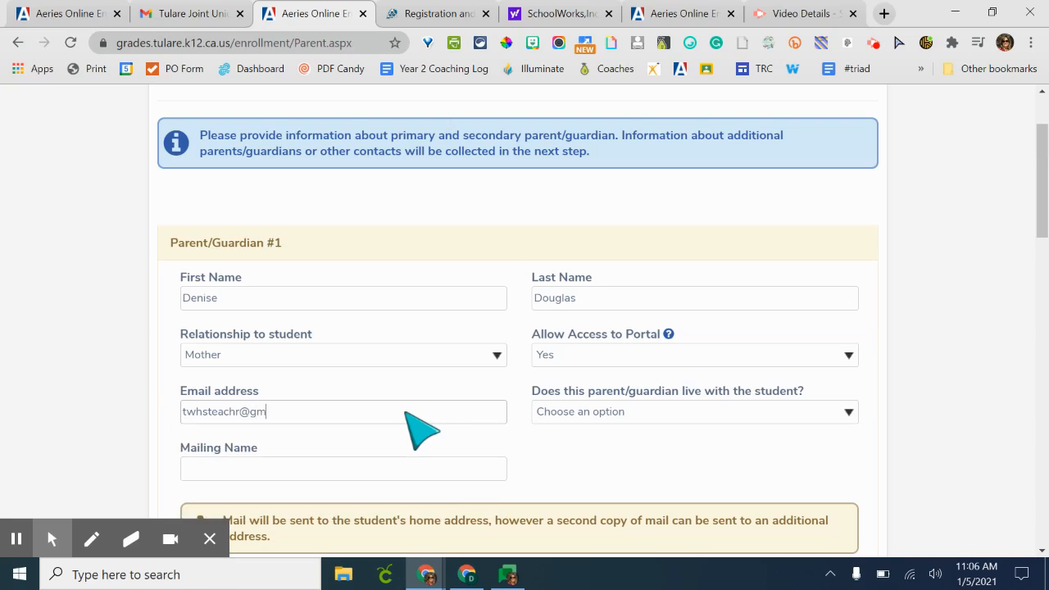
pyautogui.click(617, 416)
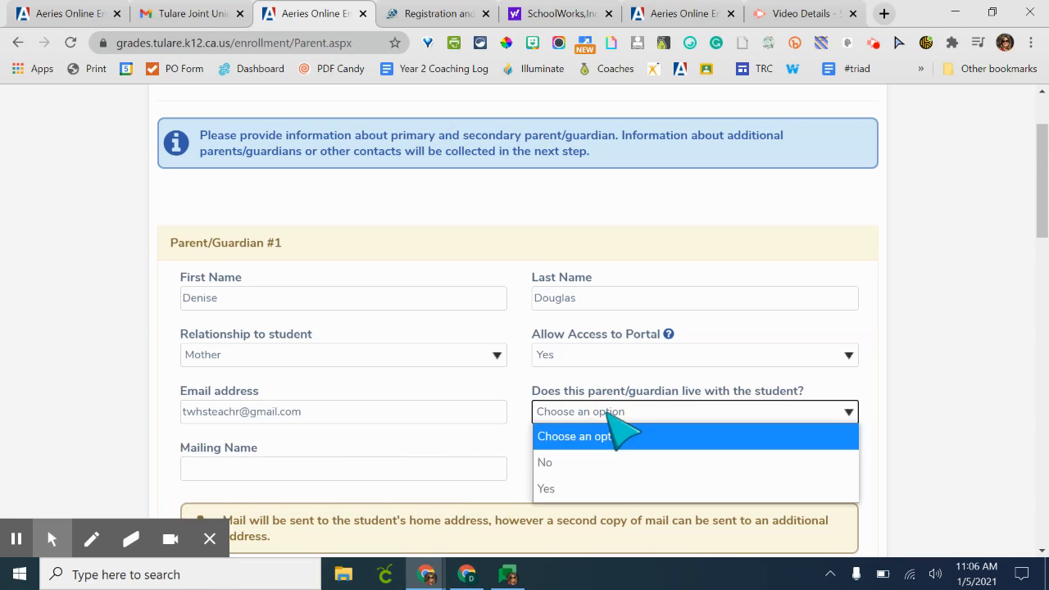
pyautogui.click(602, 490)
pyautogui.scroll(-2, 572, 487)
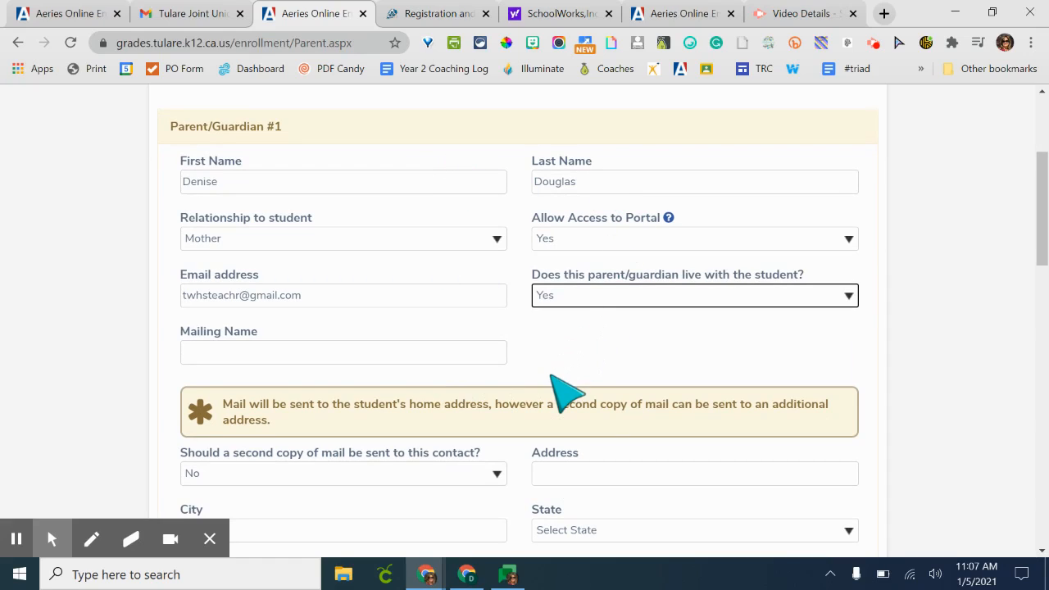
pyautogui.scroll(-1, 564, 394)
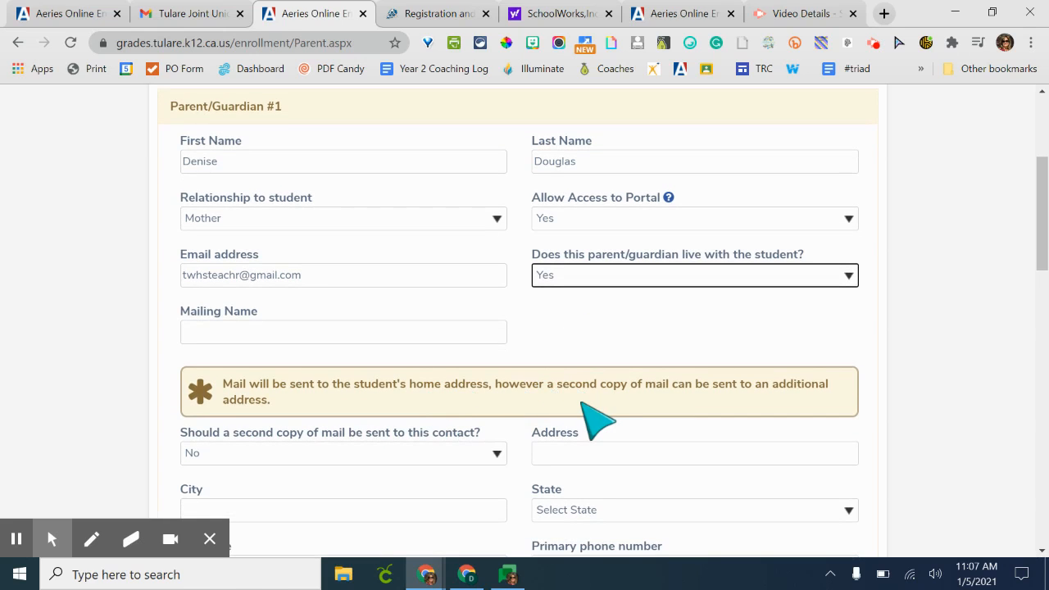
pyautogui.scroll(-1, 597, 420)
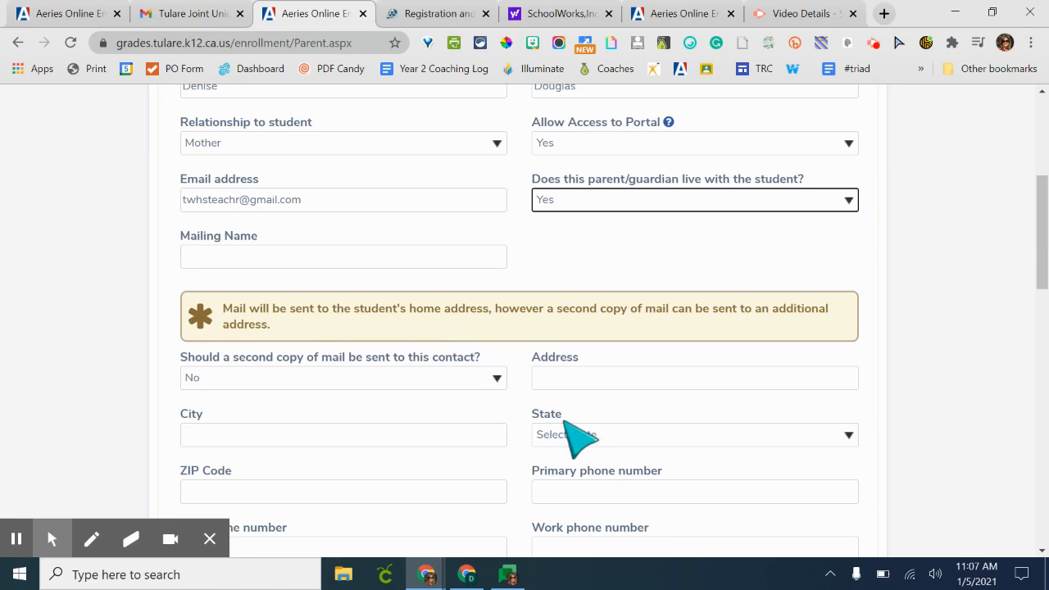
pyautogui.scroll(-2, 17, 540)
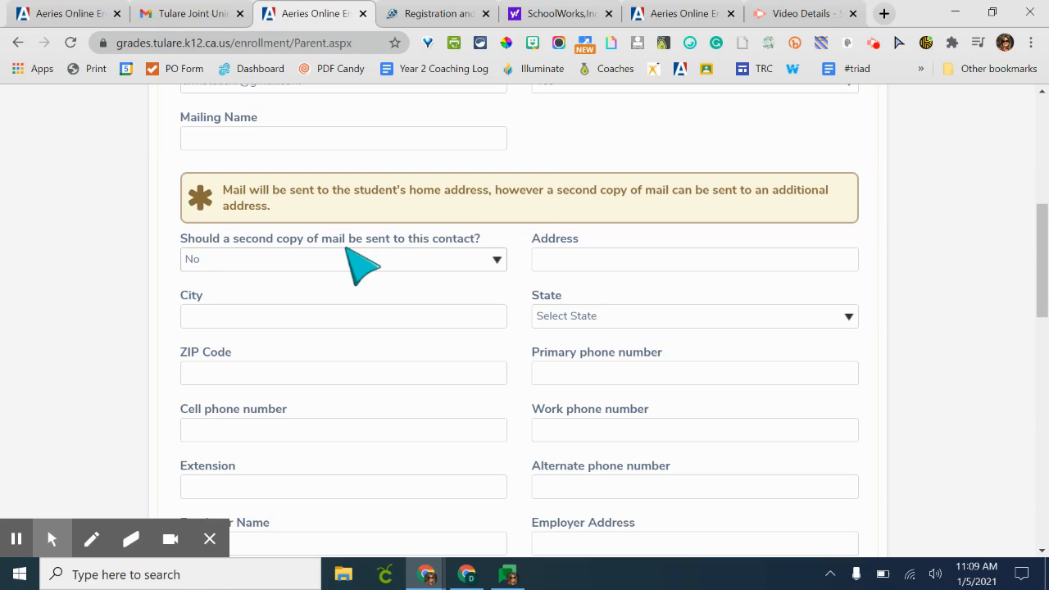
pyautogui.scroll(2, 361, 262)
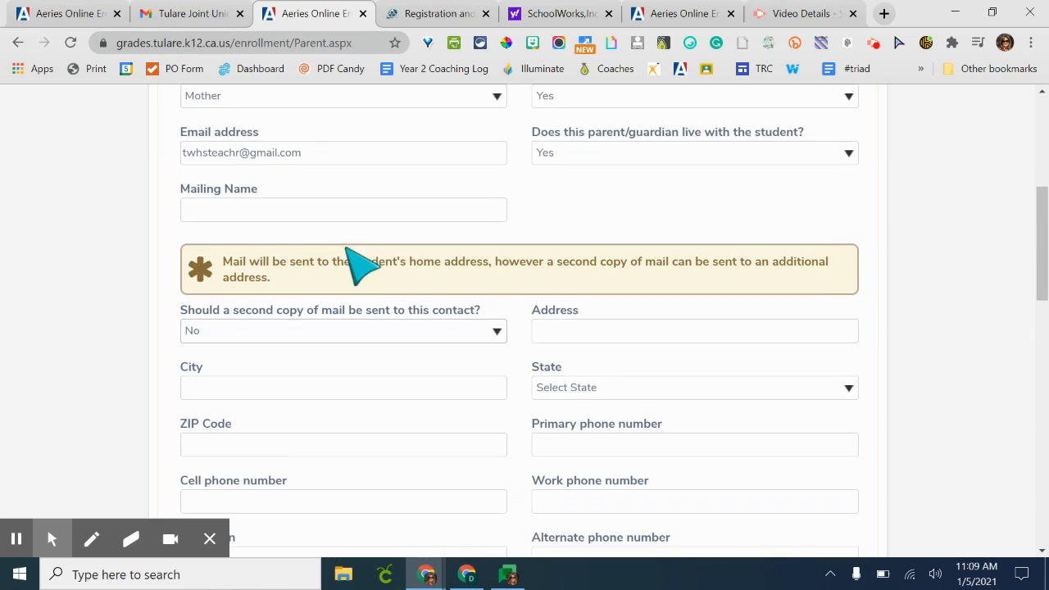
pyautogui.scroll(-1, 360, 263)
pyautogui.scroll(-1, 361, 264)
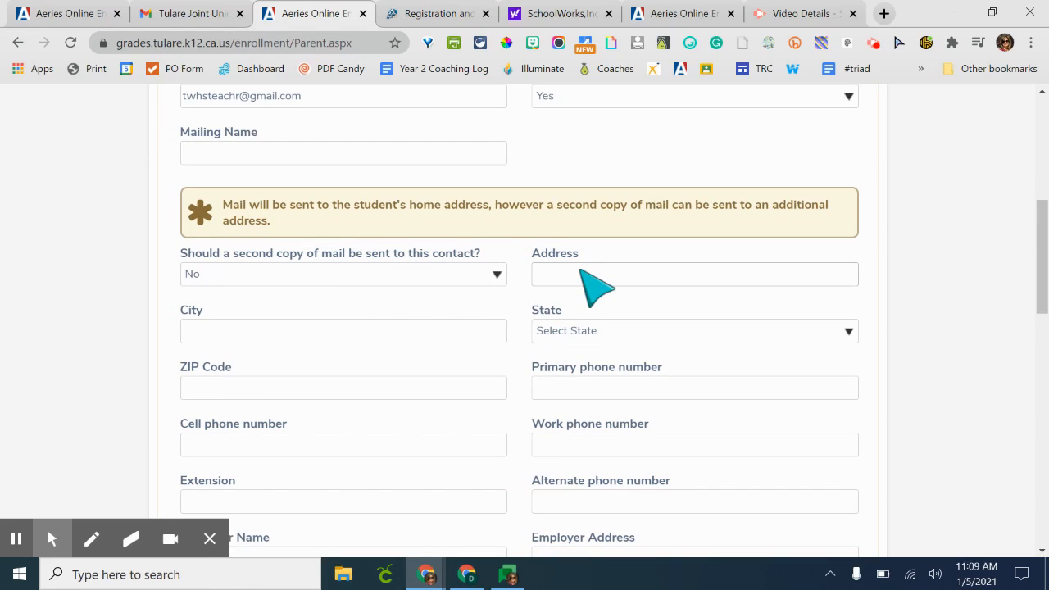
pyautogui.click(16, 539)
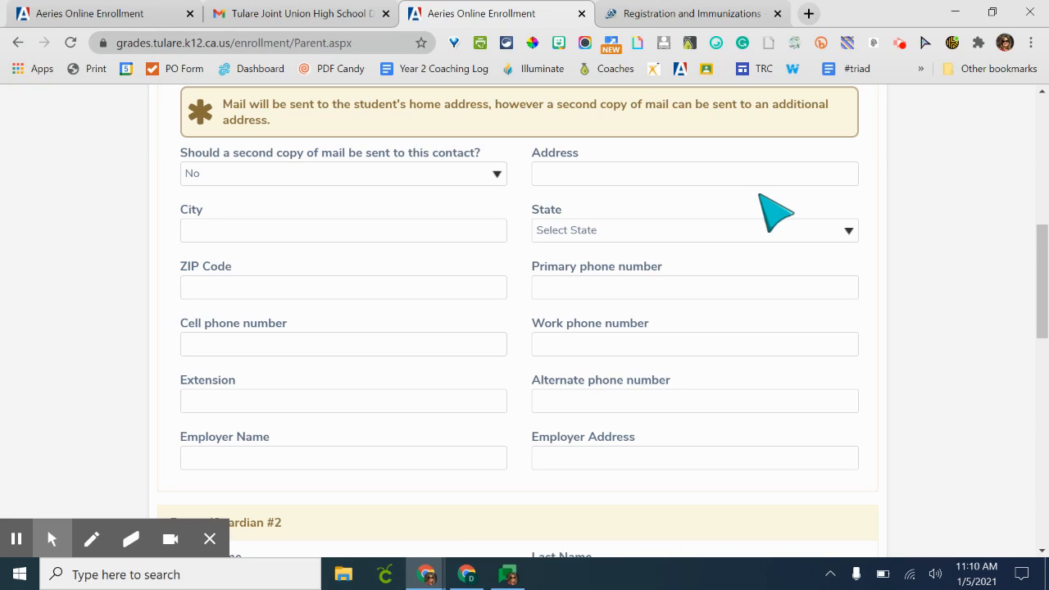
# - Fill in the parent's street address, city, state California, and ZIP code
pyautogui.click(741, 174)
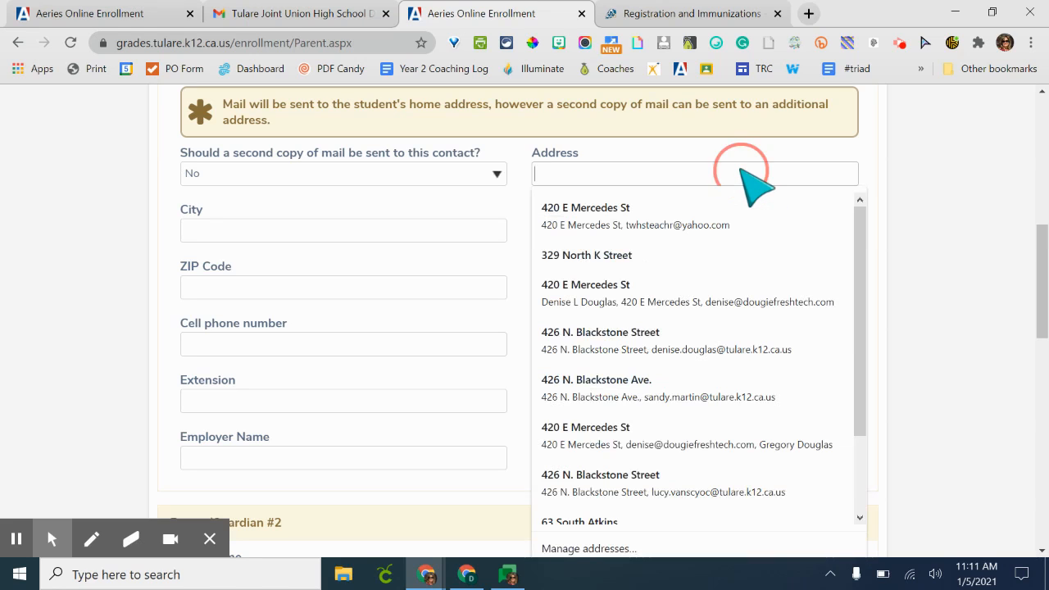
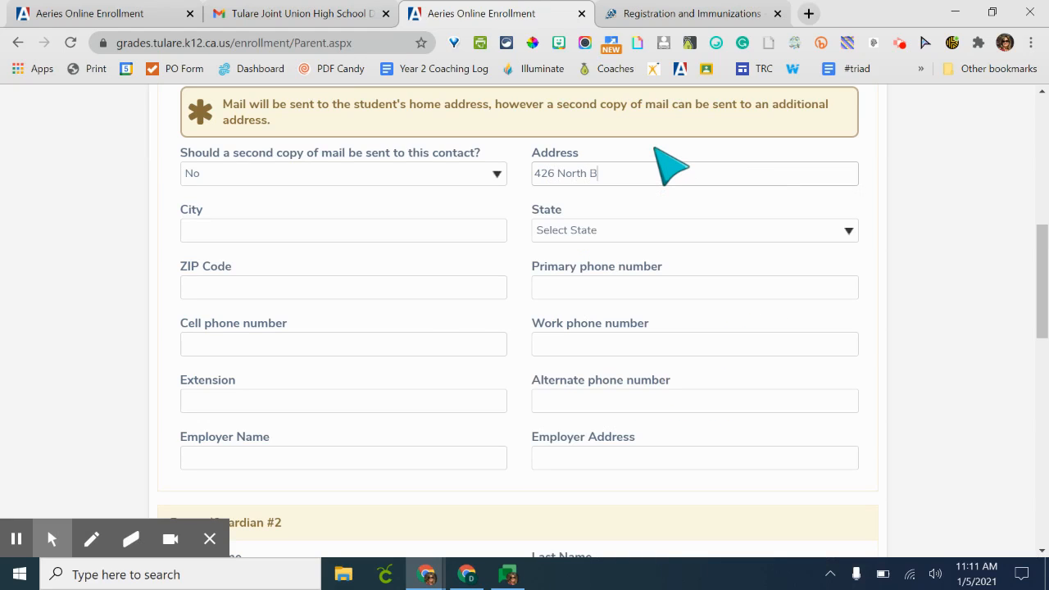
pyautogui.press('Tab')
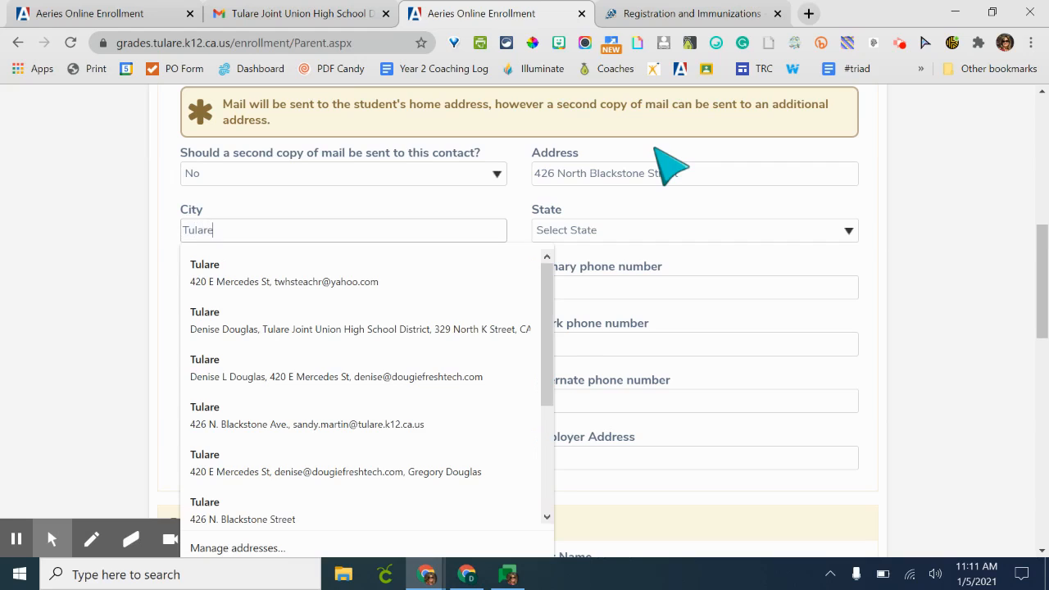
pyautogui.press('Tab')
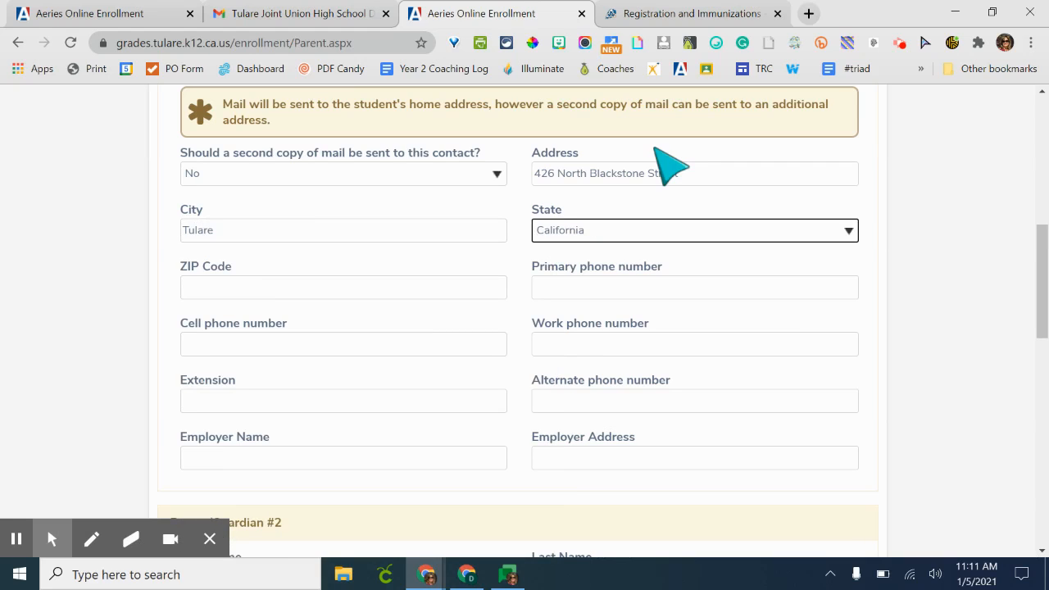
pyautogui.press('Tab')
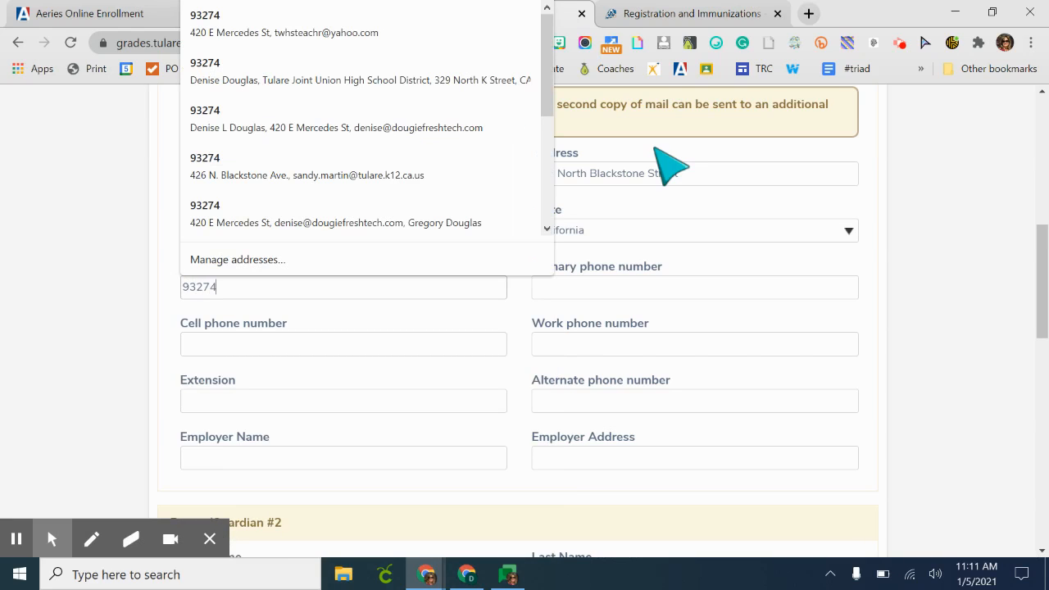
# - Enter the parent's primary phone number and cell phone number
pyautogui.press('Tab')
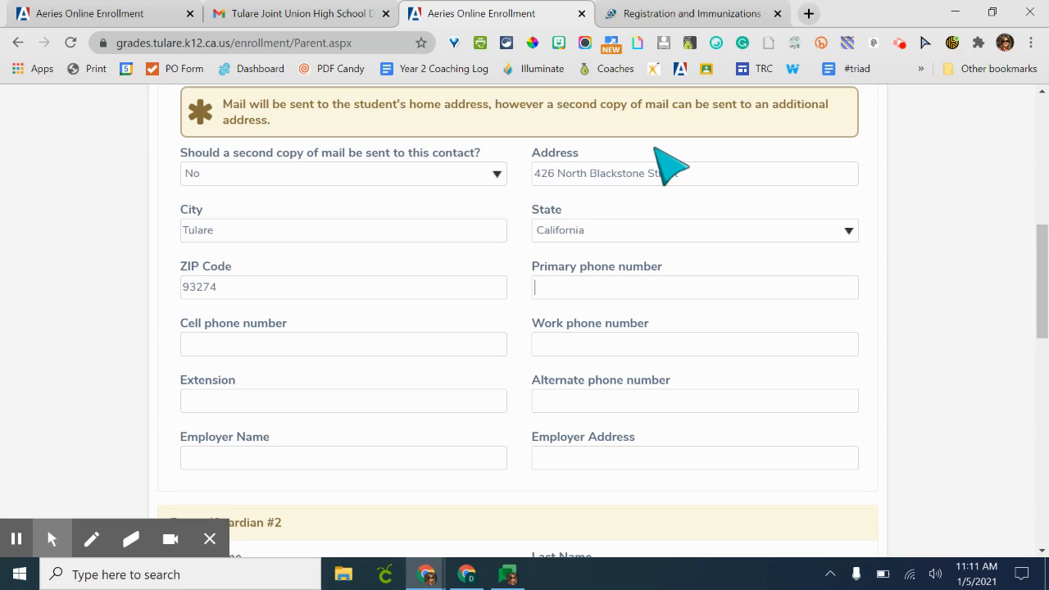
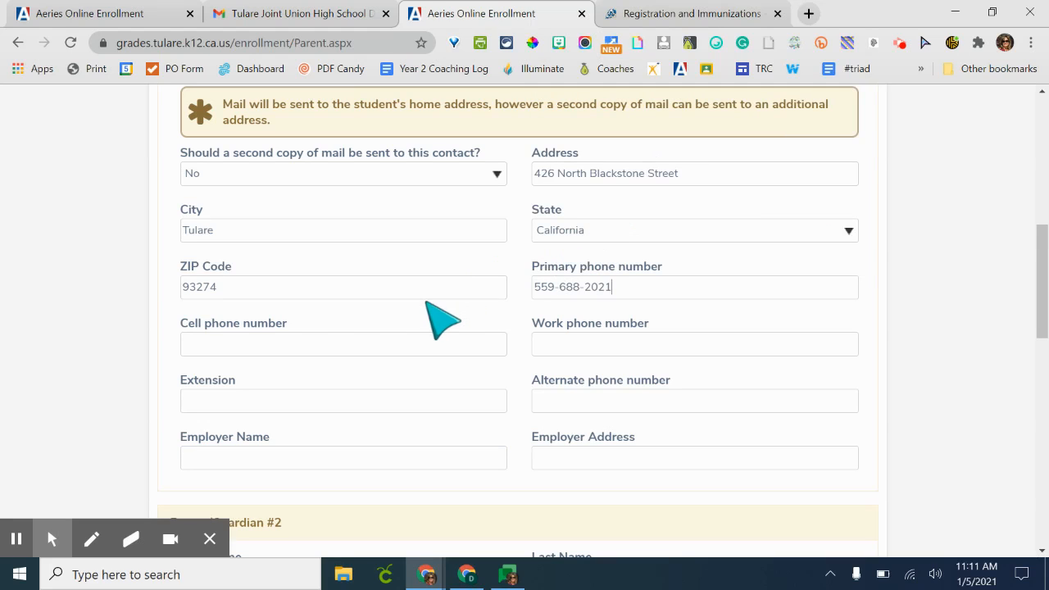
pyautogui.click(446, 344)
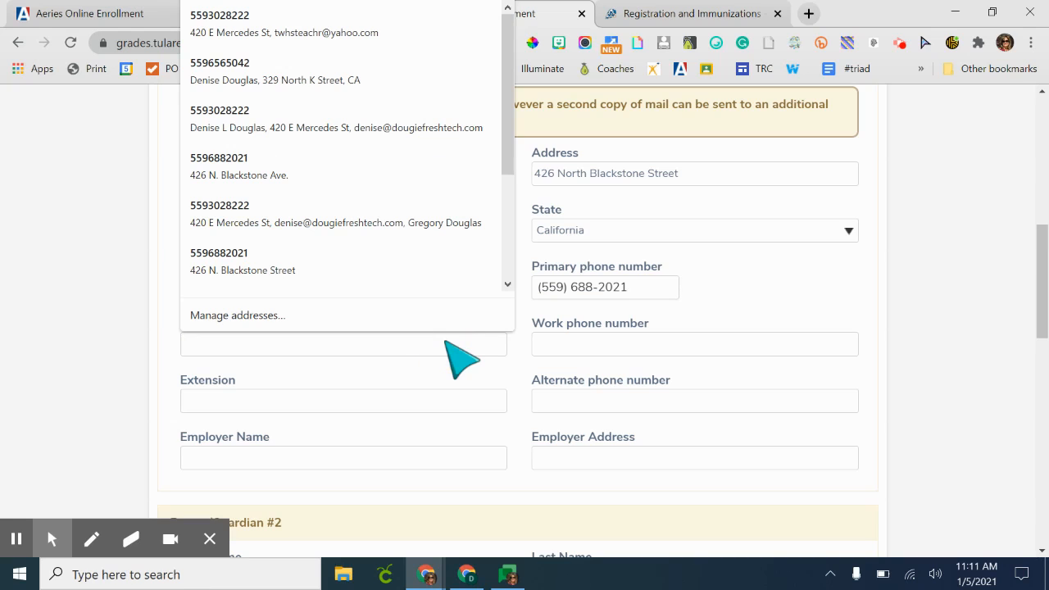
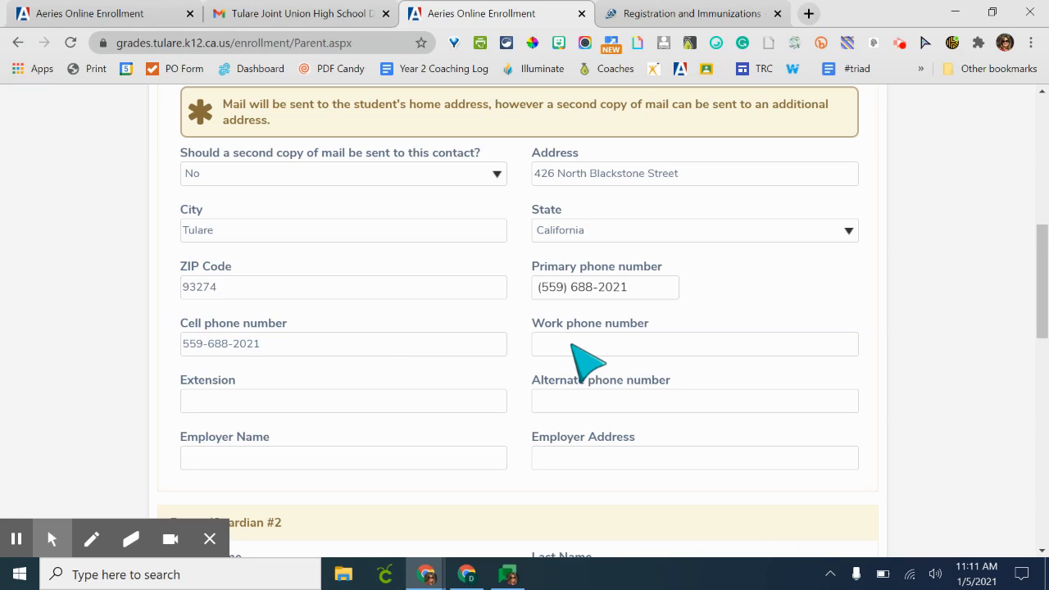
# - Set the parent's employer name to Tulare Joint Union High School District
pyautogui.click(450, 393)
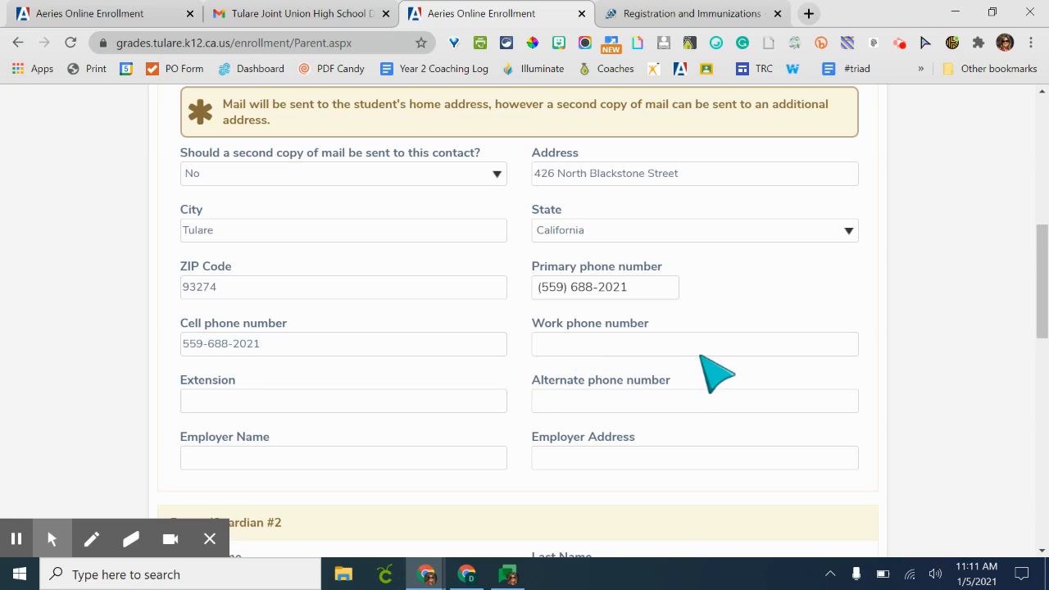
pyautogui.scroll(-1, 693, 418)
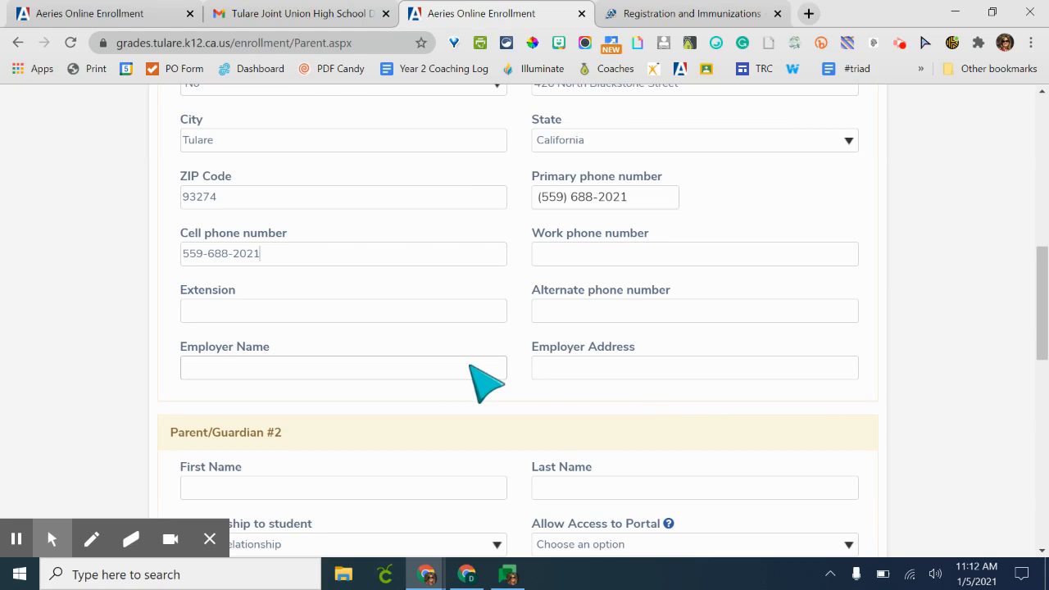
pyautogui.click(471, 369)
pyautogui.write('Tular')
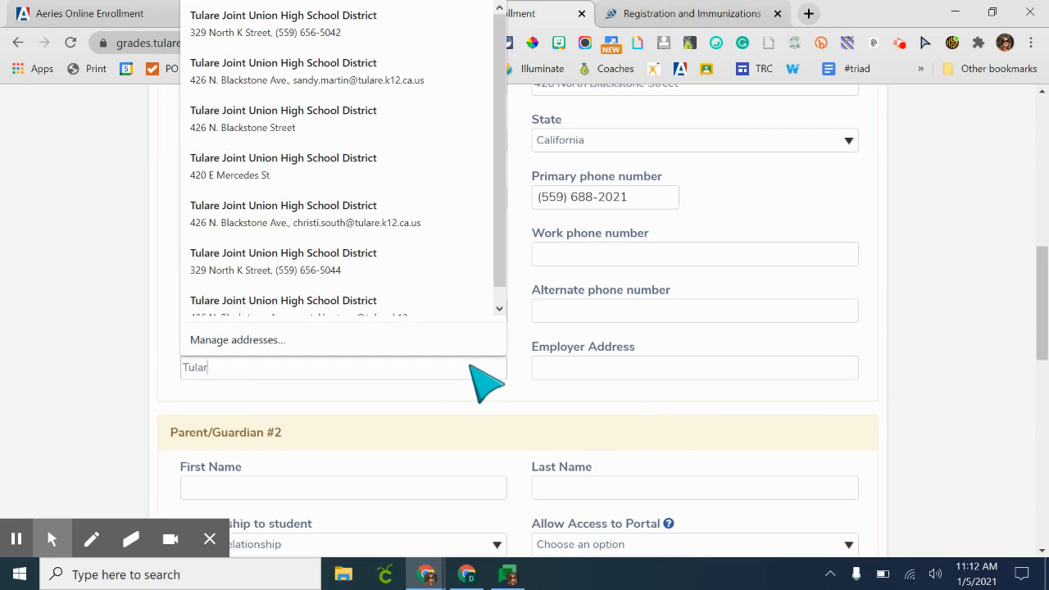
pyautogui.write('e Joint Union High Schoo')
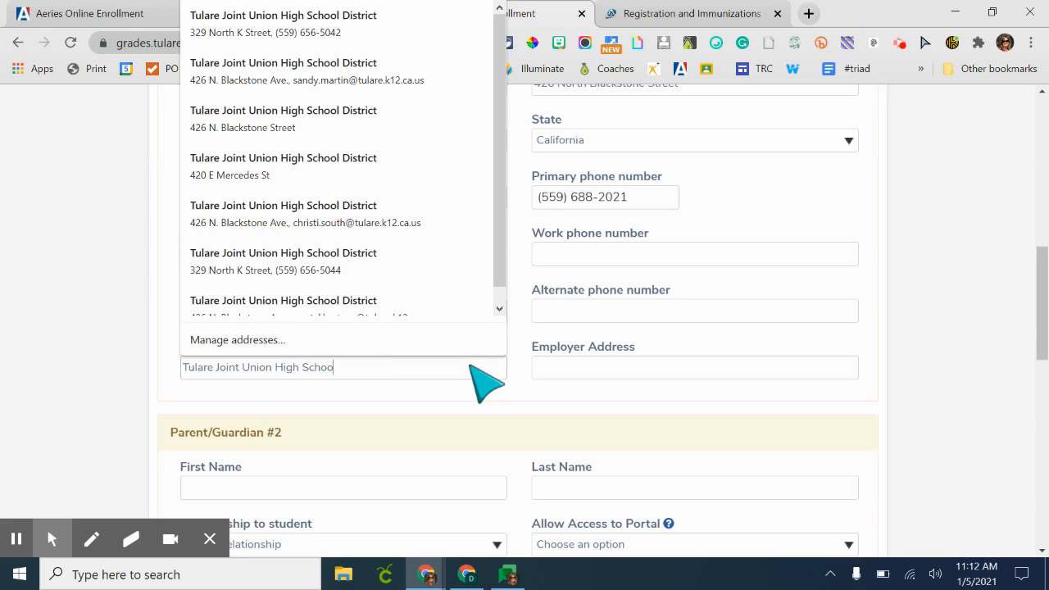
pyautogui.write('l District')
pyautogui.press('Tab')
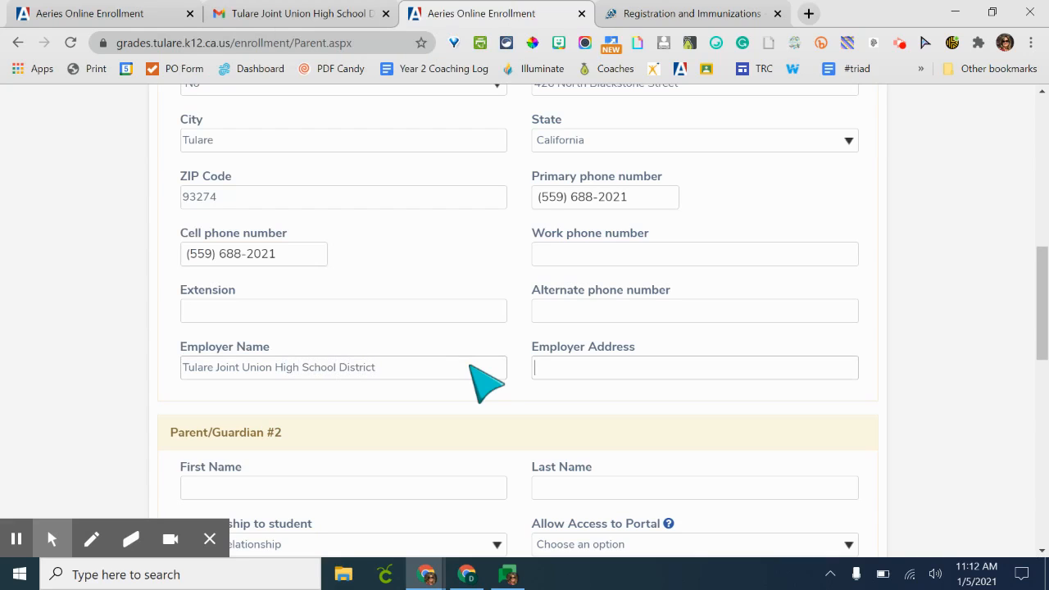
# - Enter the employer's street address, city, state CA and ZIP code 93274
pyautogui.write('426')
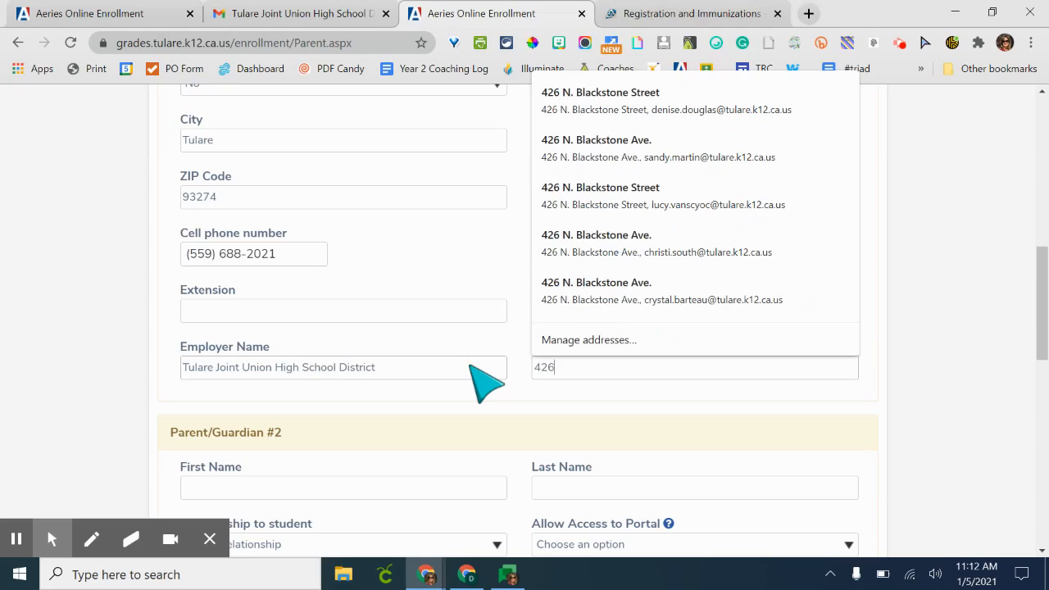
pyautogui.write(' Blackson')
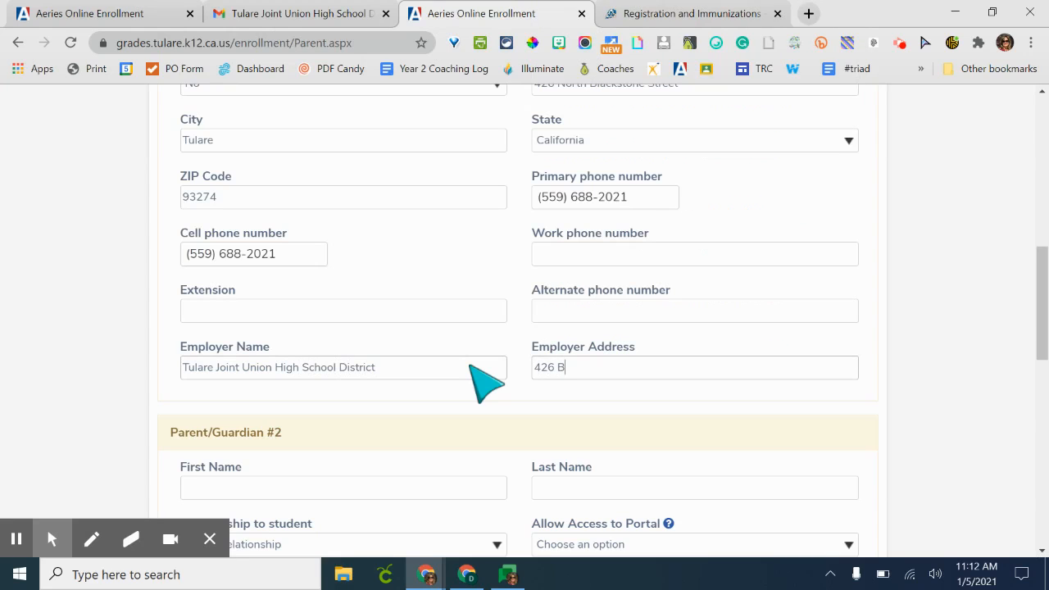
pyautogui.press('BackSpace')
pyautogui.press('BackSpace')
pyautogui.write('stone Av')
pyautogui.press('BackSpace')
pyautogui.press('BackSpace')
pyautogui.write('Street, Tulare')
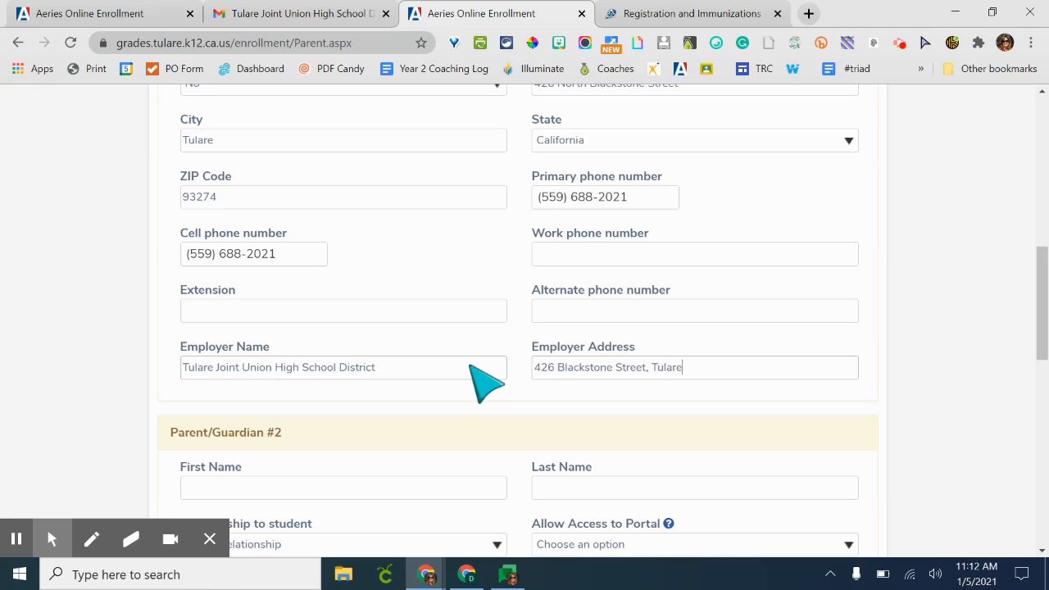
pyautogui.write(', CA 93274')
pyautogui.scroll(-2, 484, 382)
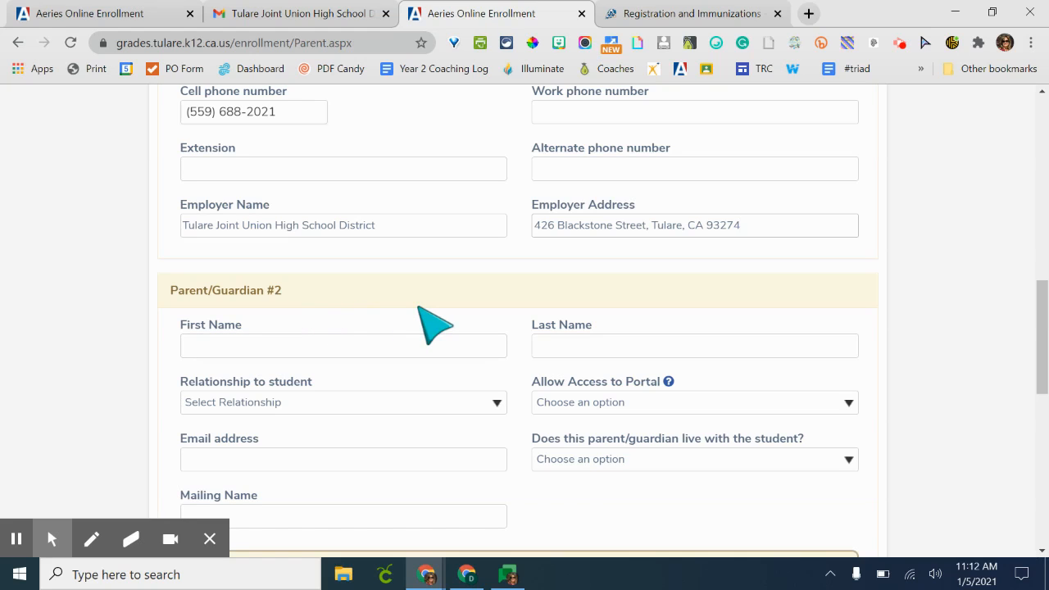
pyautogui.scroll(-1, 430, 324)
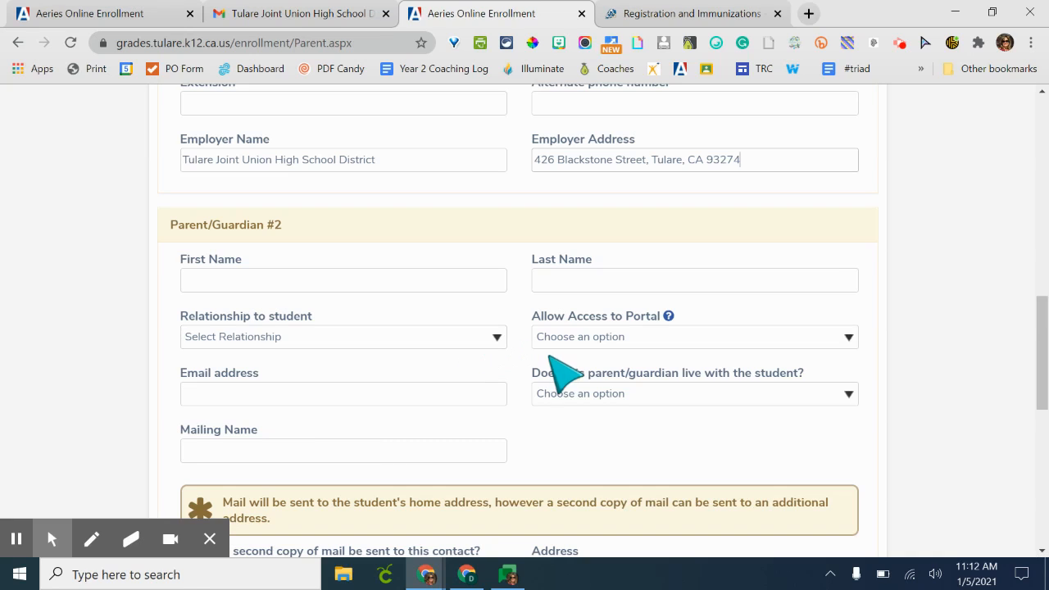
pyautogui.click(441, 341)
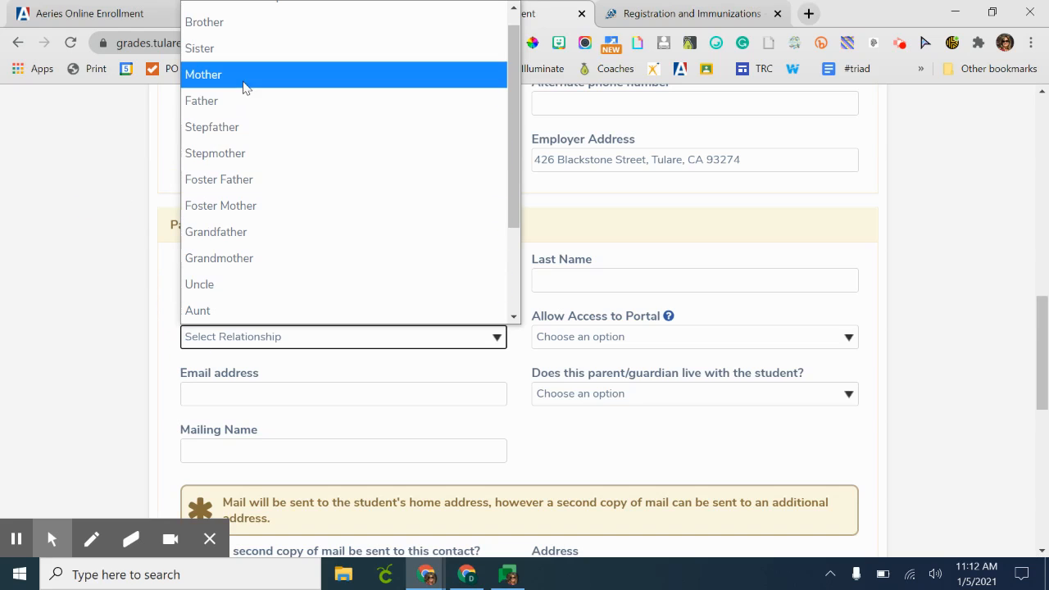
pyautogui.click(288, 13)
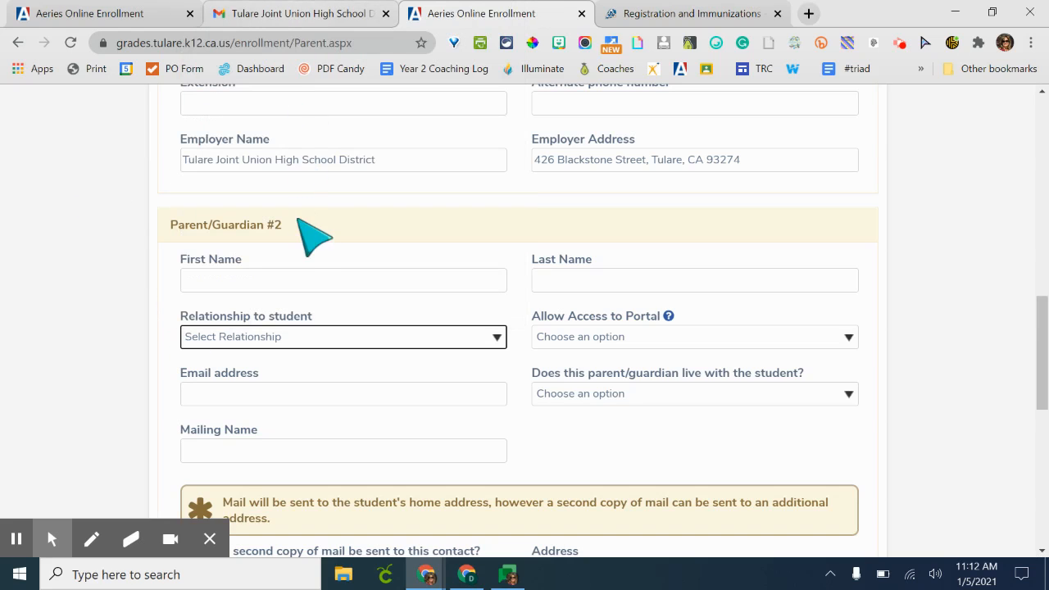
pyautogui.click(639, 340)
pyautogui.click(639, 351)
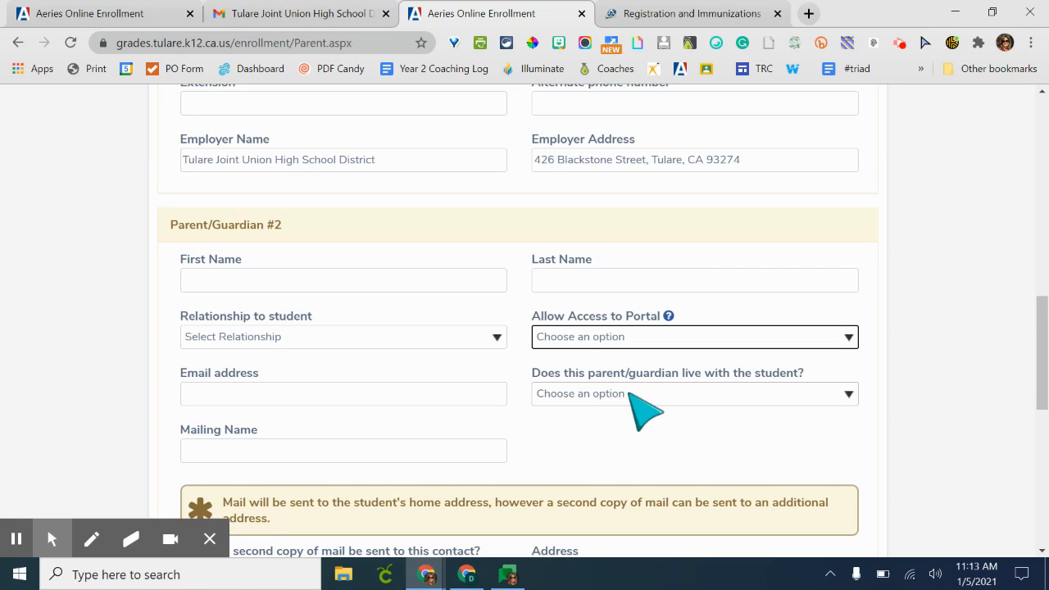
# - Review the second-copy-of-mail options and the remaining Parent/Guardian #2 fields without filling them
pyautogui.scroll(-3, 644, 410)
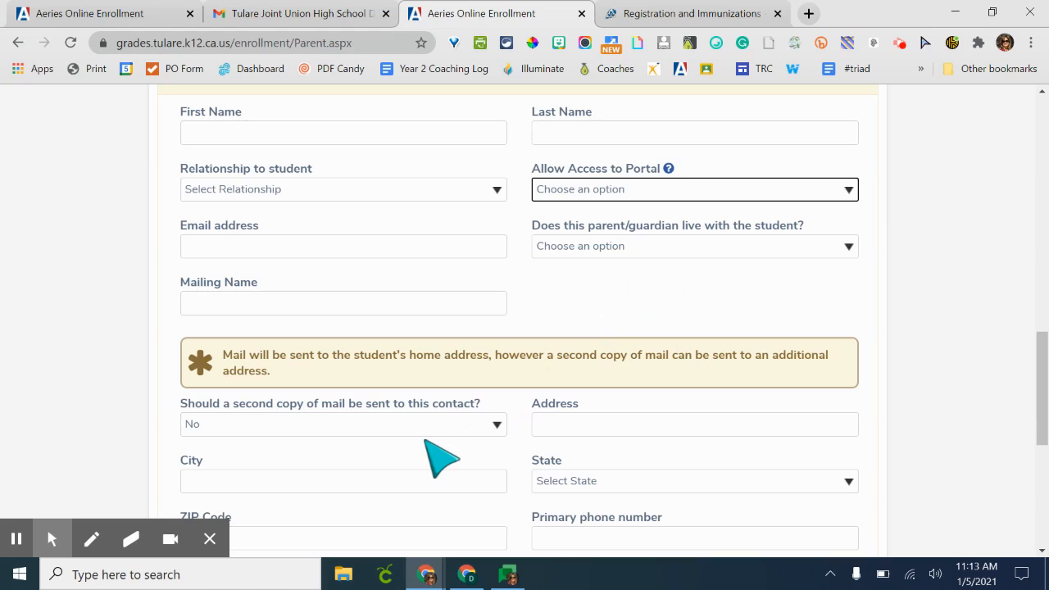
pyautogui.scroll(-1, 426, 443)
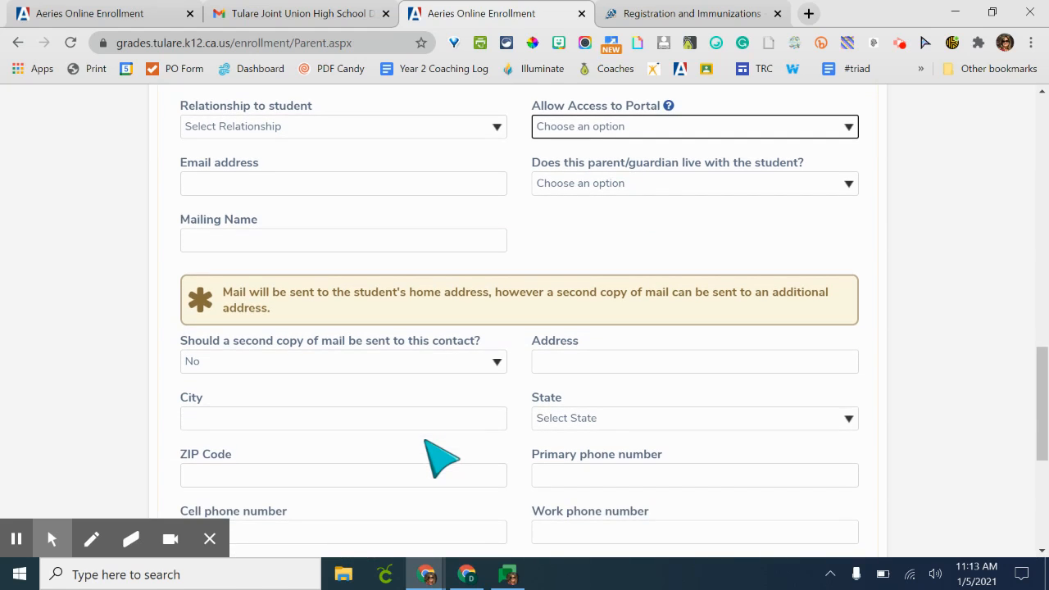
pyautogui.click(378, 358)
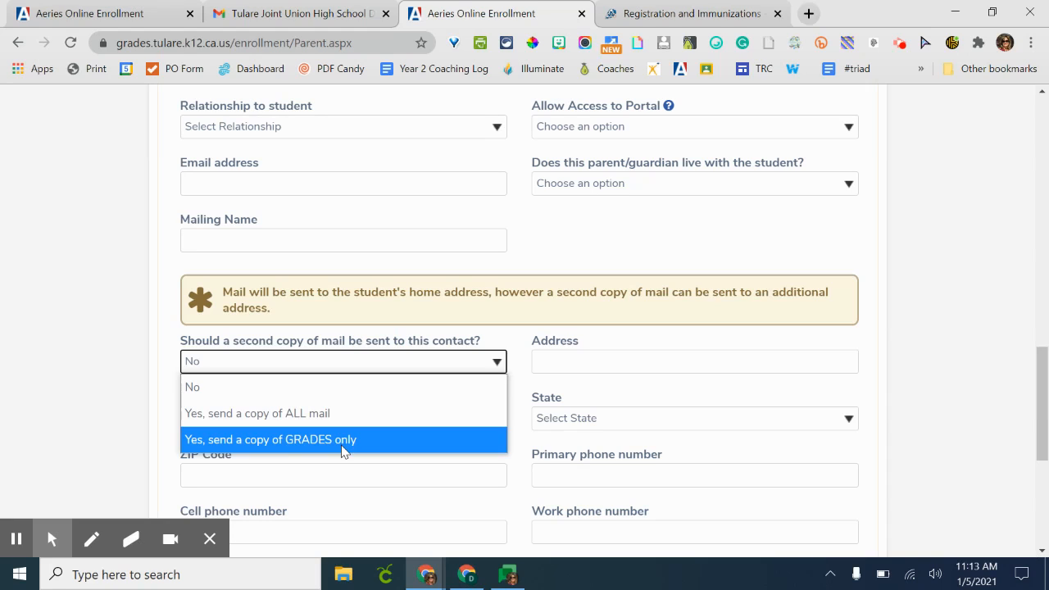
pyautogui.click(358, 396)
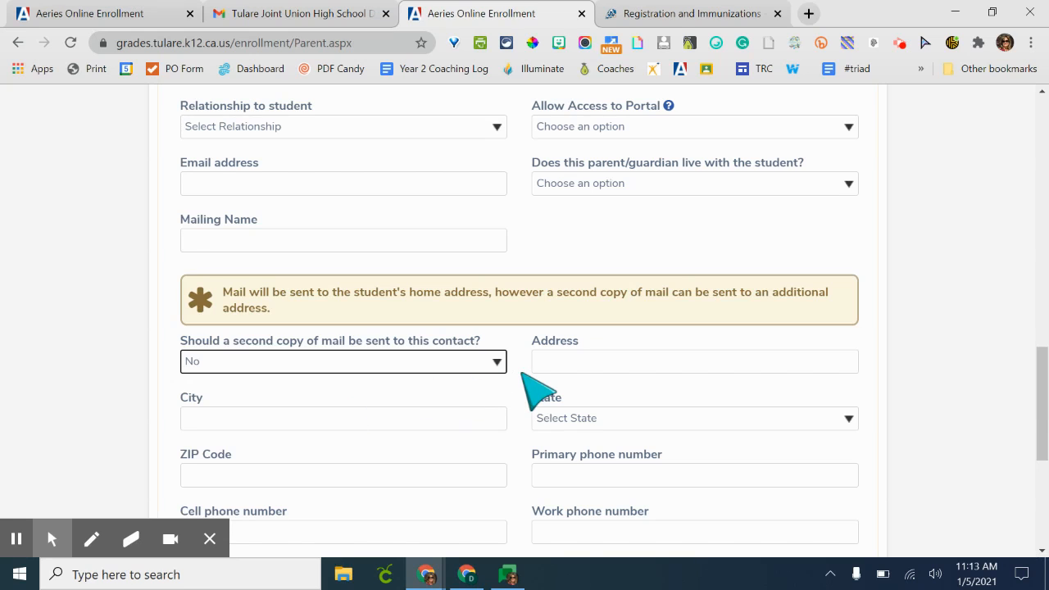
pyautogui.scroll(-1, 537, 392)
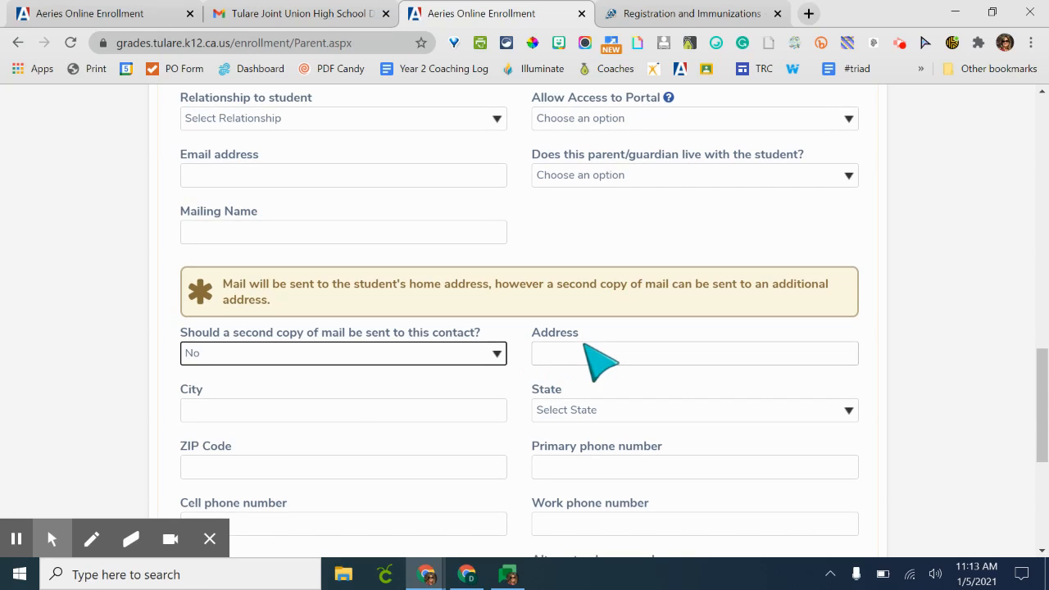
pyautogui.scroll(-1, 591, 483)
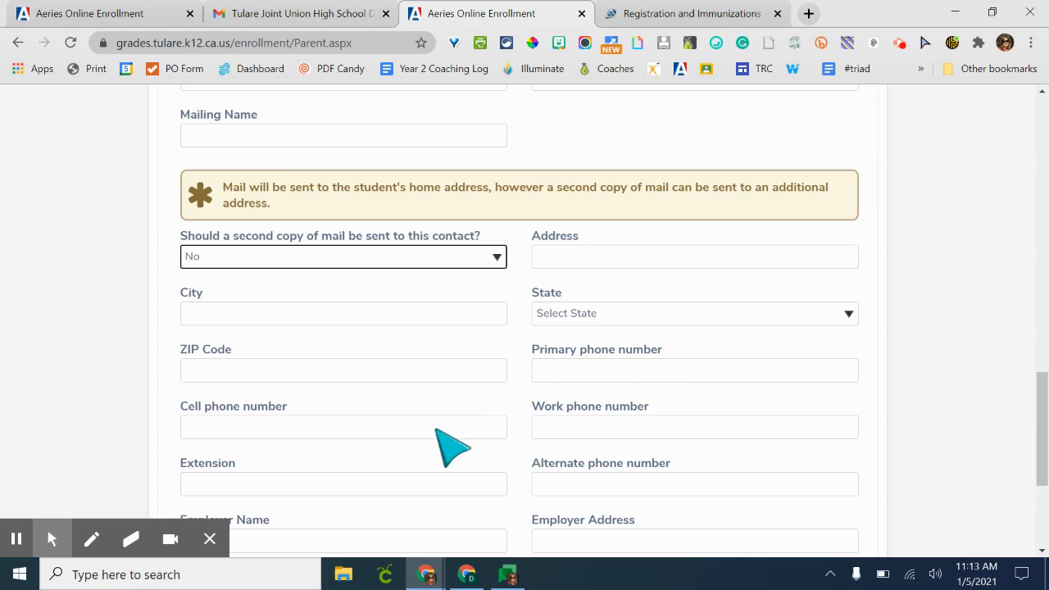
pyautogui.scroll(-2, 577, 479)
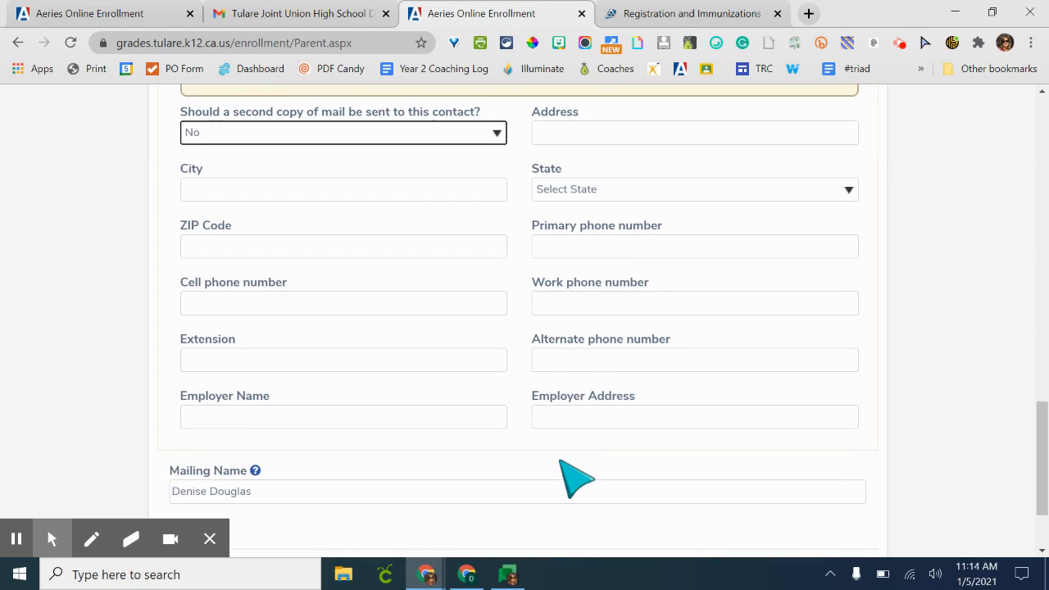
pyautogui.scroll(-1, 577, 479)
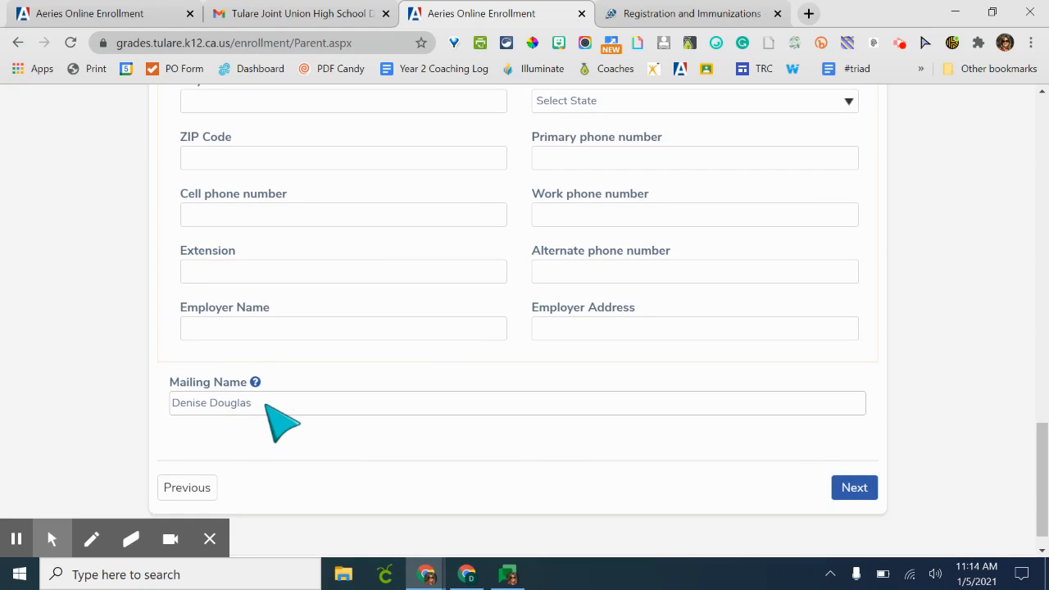
pyautogui.scroll(2, 265, 404)
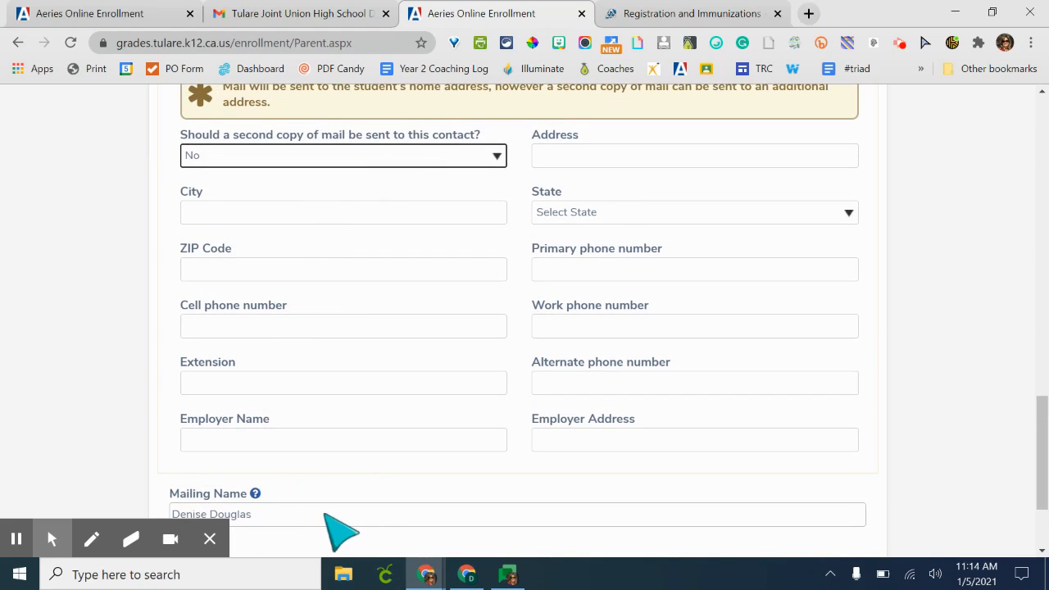
pyautogui.scroll(-2, 347, 533)
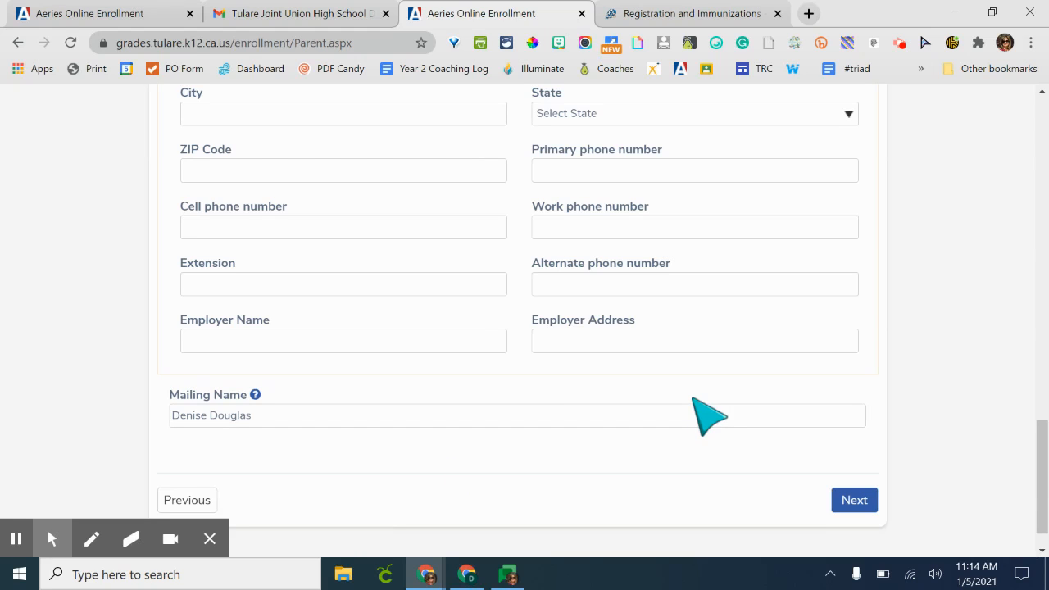
# - Advance past the parent page and the Restrained Individual page, keeping the no-restrained-individual answer
pyautogui.click(853, 498)
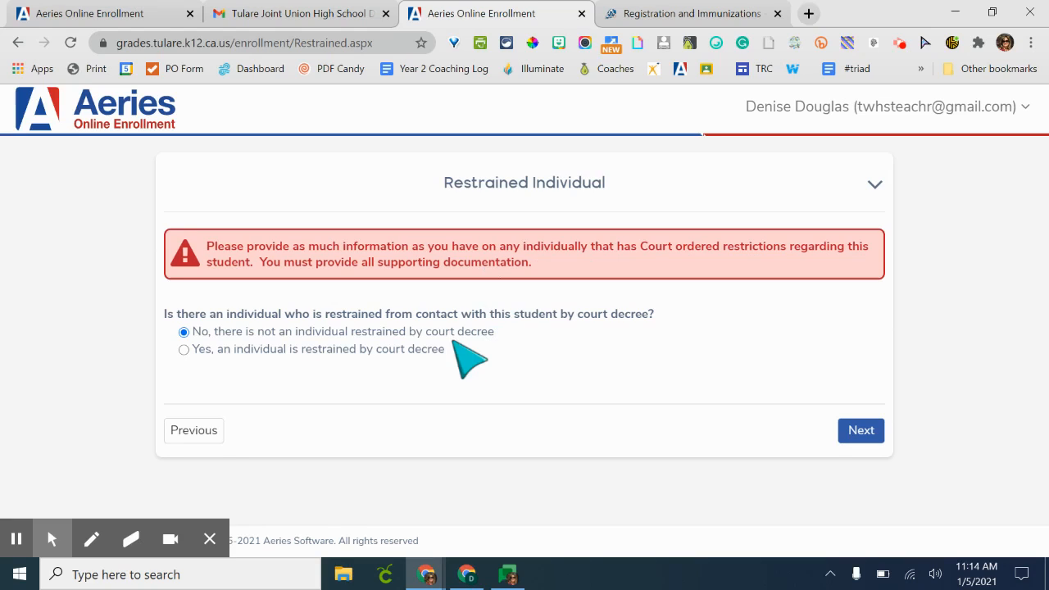
pyautogui.rightClick(846, 428)
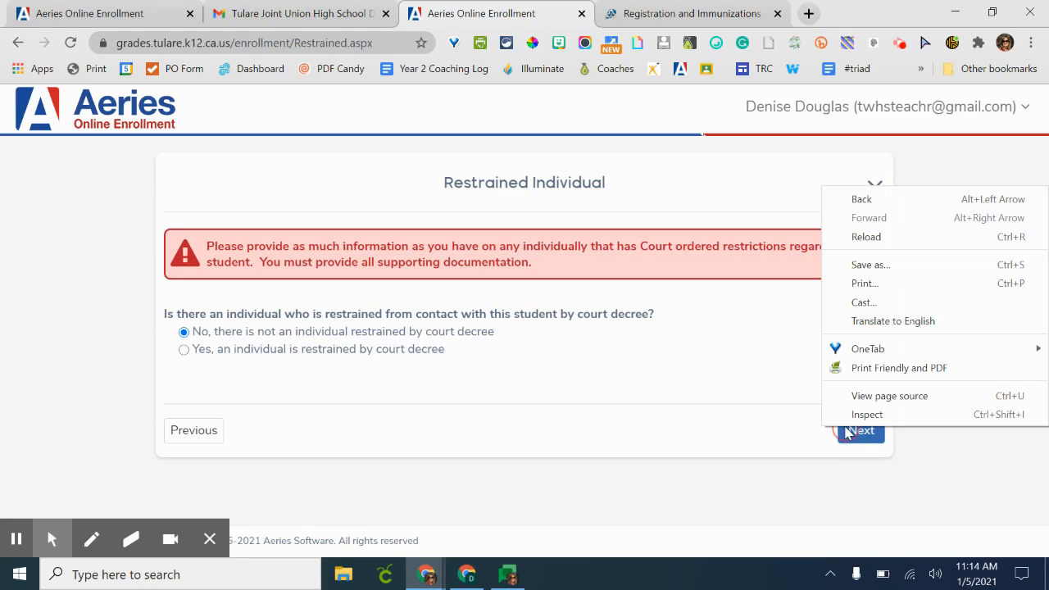
pyautogui.click(846, 432)
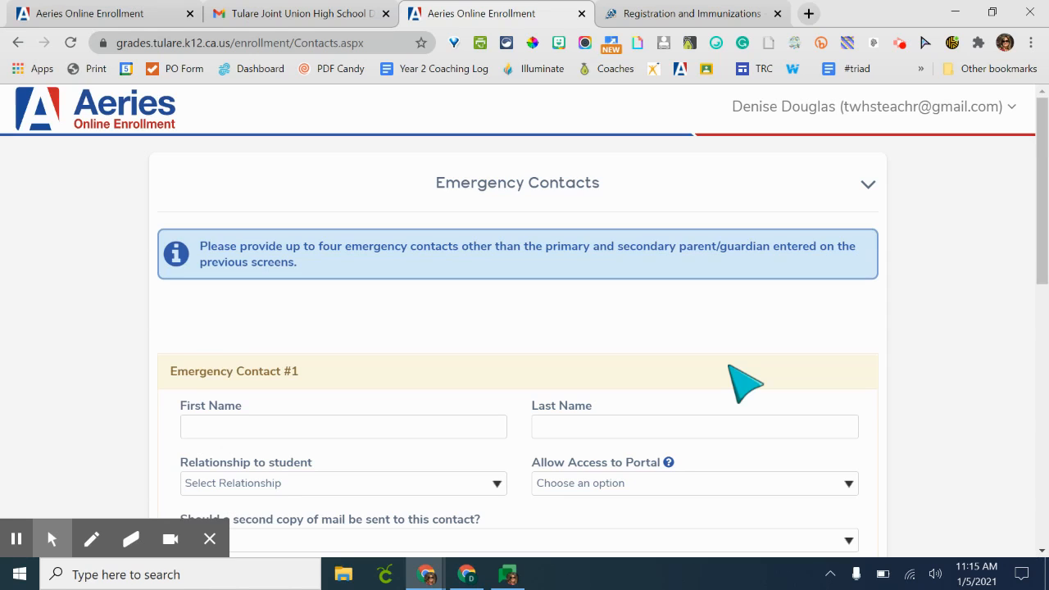
# - Enter the first emergency contact's first name and last name
pyautogui.scroll(-2, 728, 367)
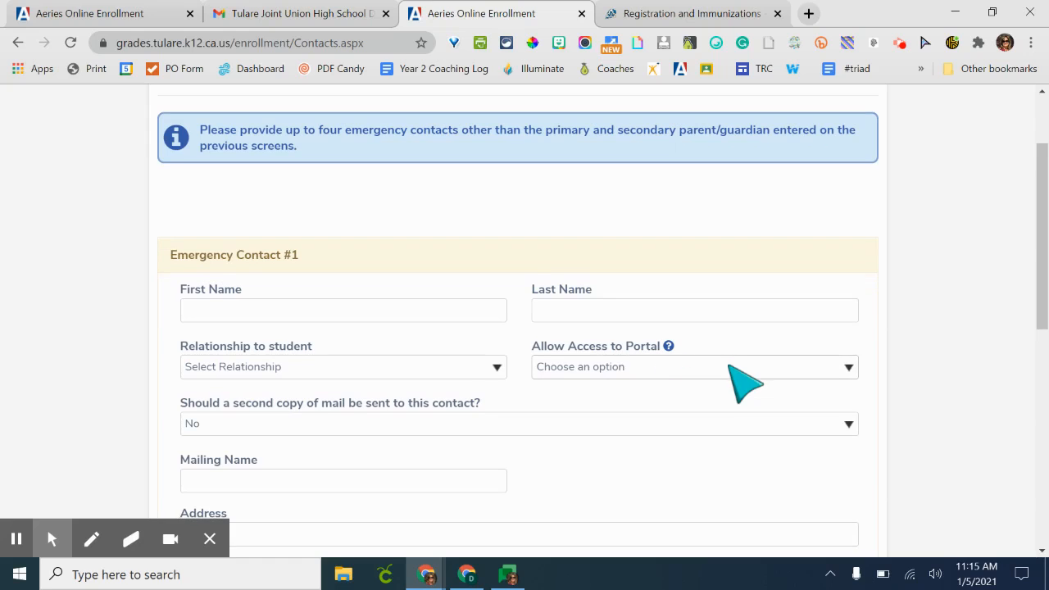
pyautogui.click(472, 304)
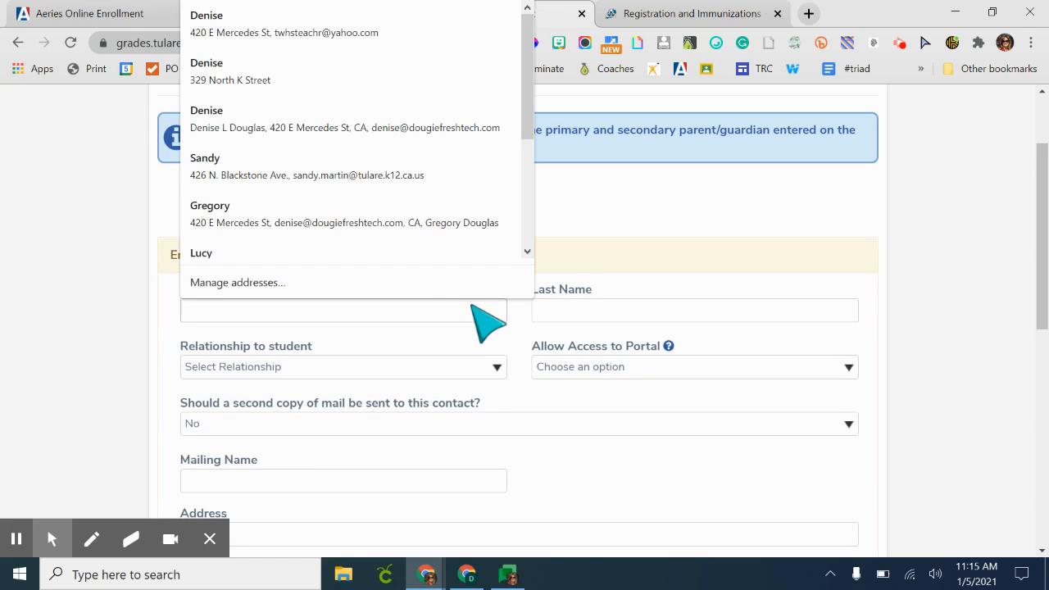
pyautogui.press('Tab')
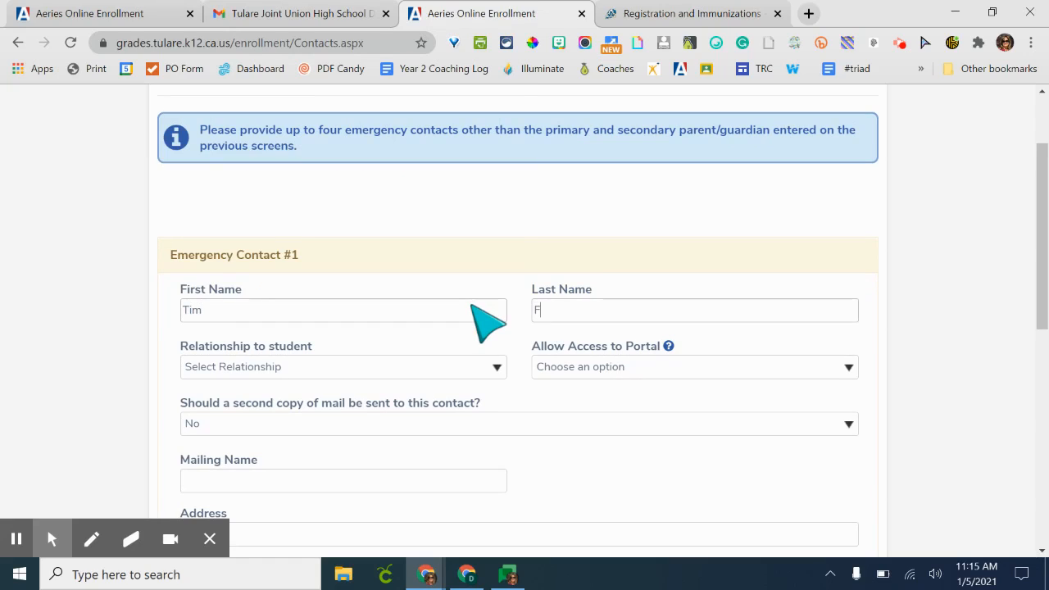
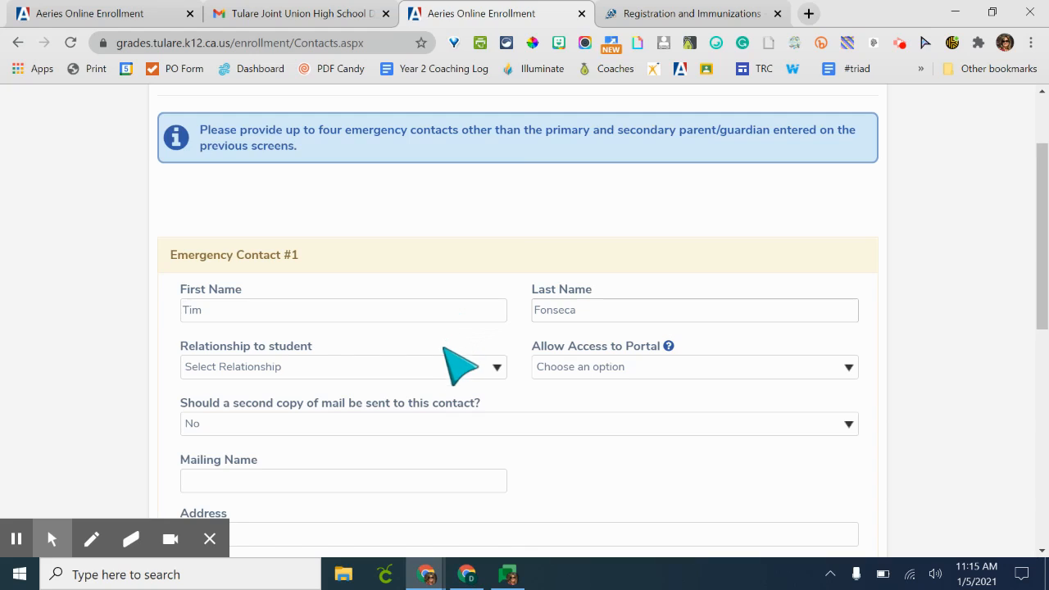
# - Set the contact's relationship to student to Other Relationship and Allow Access to Portal to No
pyautogui.click(439, 362)
pyautogui.scroll(-1, 403, 279)
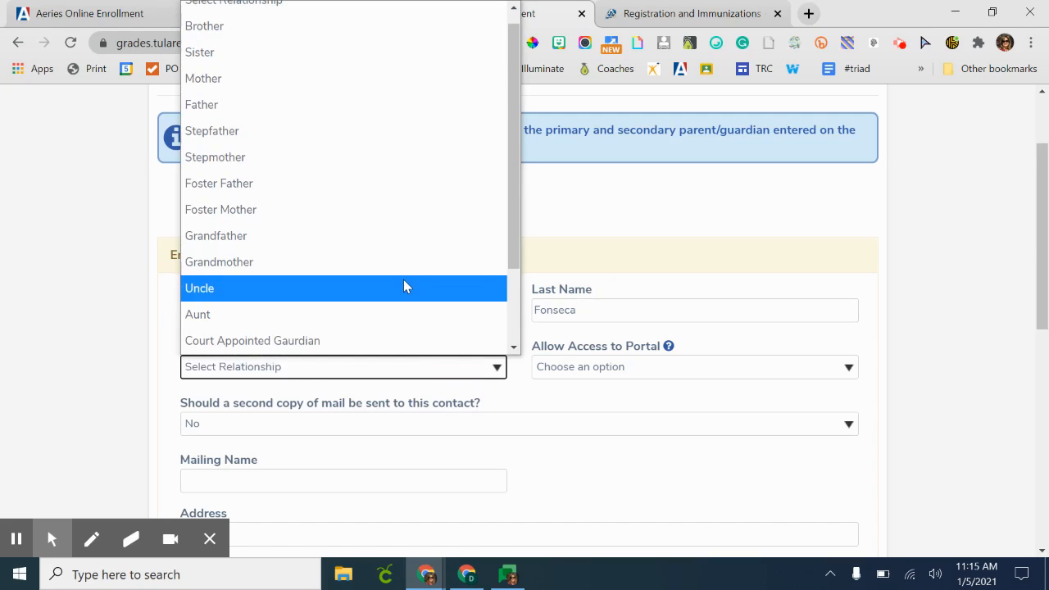
pyautogui.scroll(-2, 403, 279)
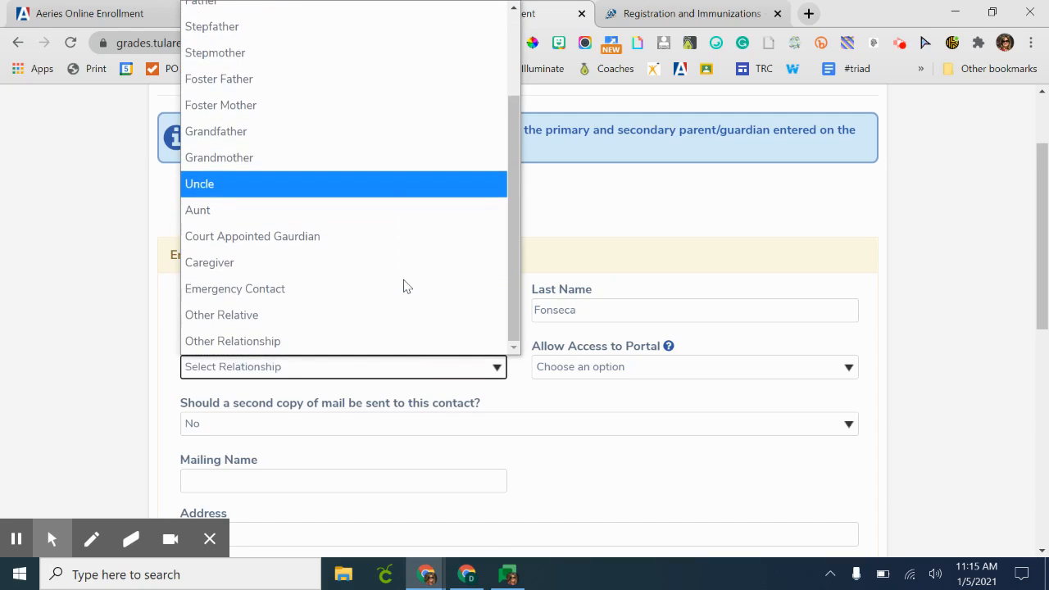
pyautogui.click(368, 341)
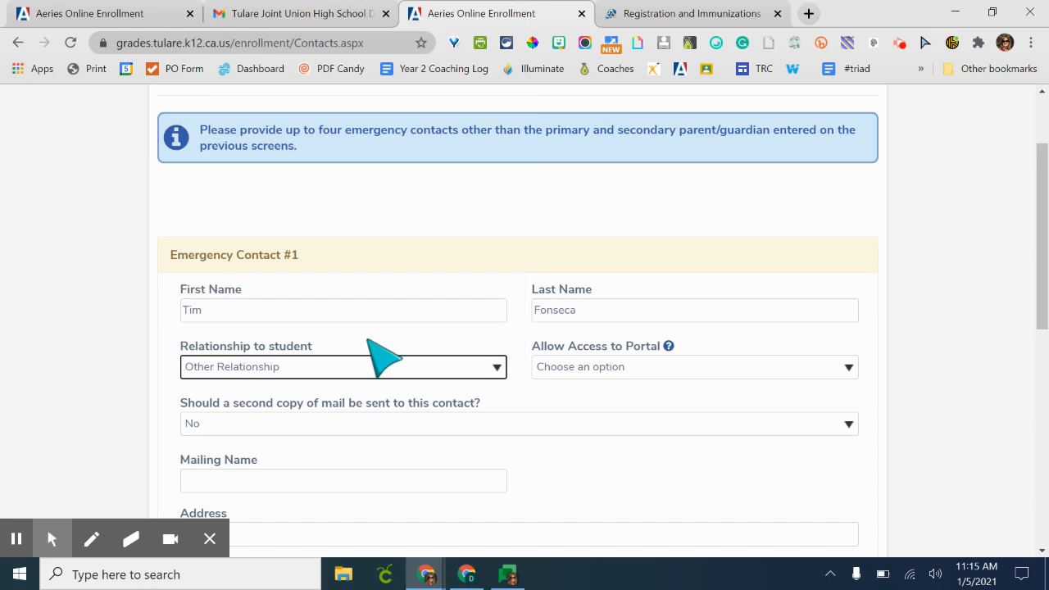
pyautogui.click(606, 368)
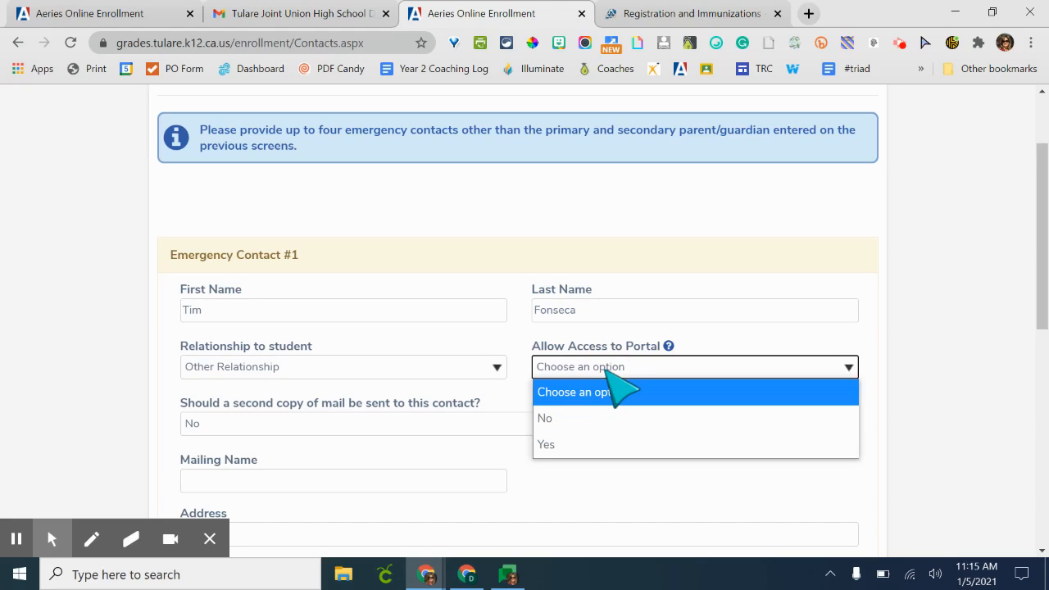
pyautogui.click(578, 419)
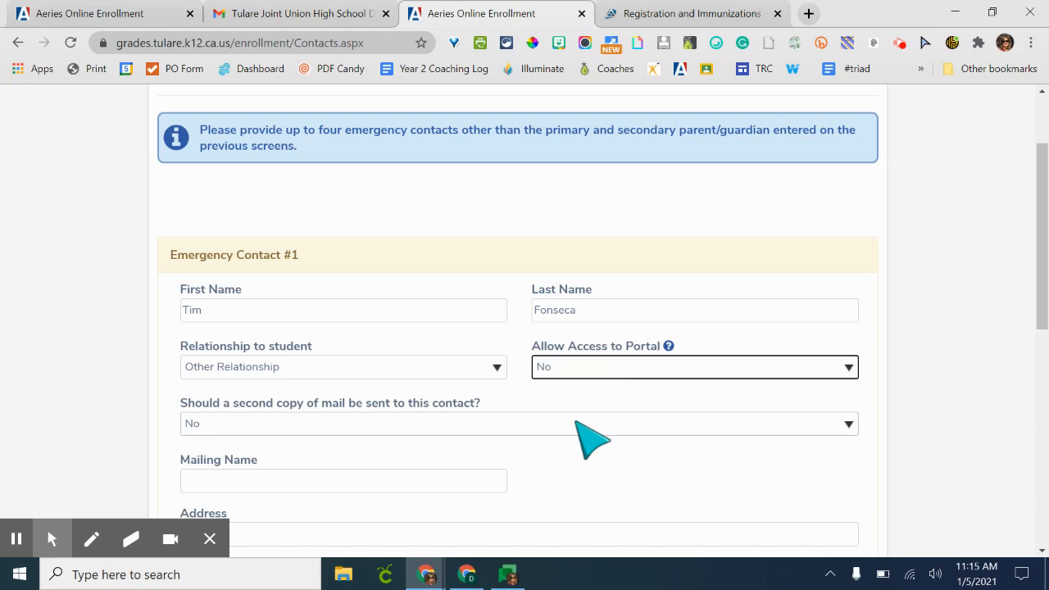
# - Review the contact's second-copy-of-mail option and the address fields, leaving the mail option at No
pyautogui.scroll(-1, 578, 423)
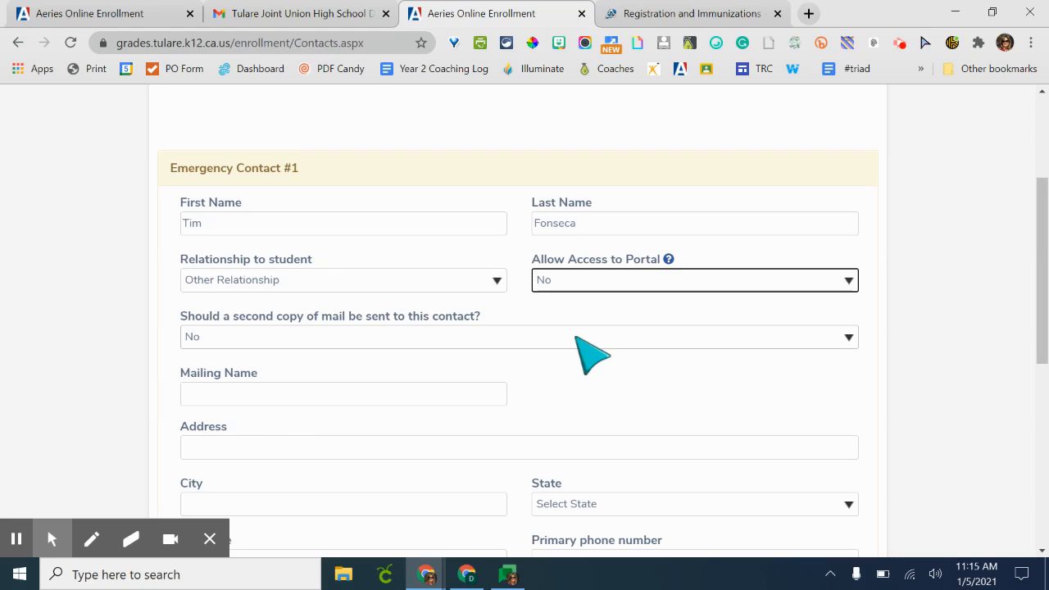
pyautogui.click(584, 337)
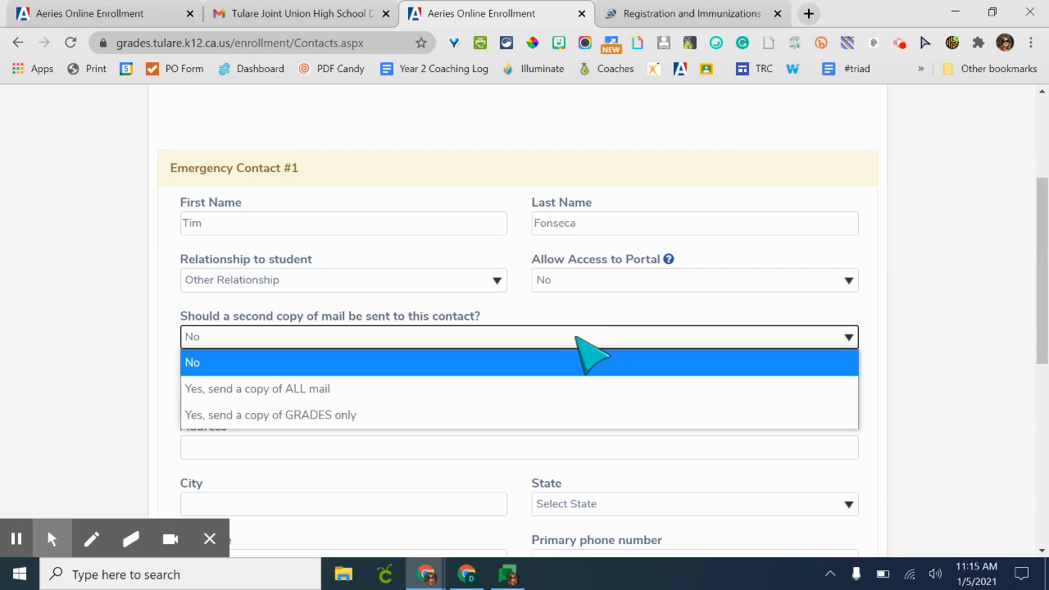
pyautogui.click(578, 338)
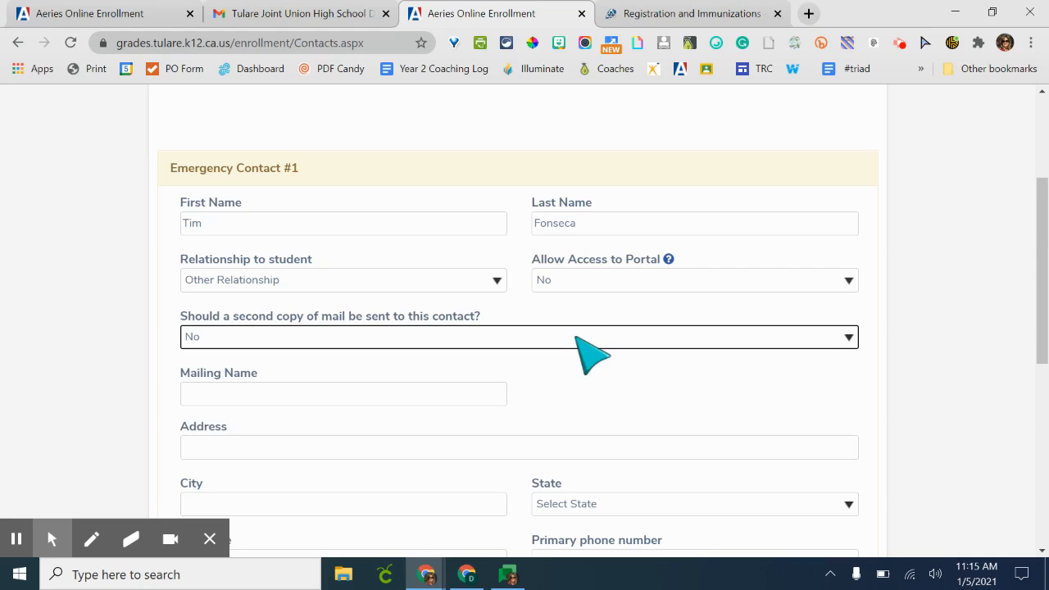
pyautogui.scroll(-1, 590, 354)
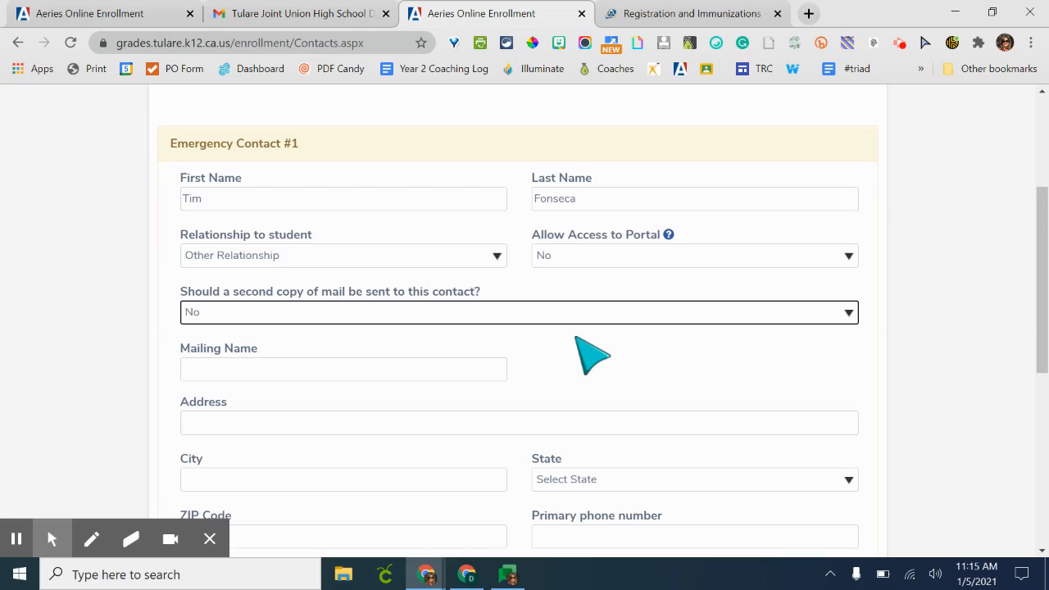
pyautogui.scroll(-1, 591, 354)
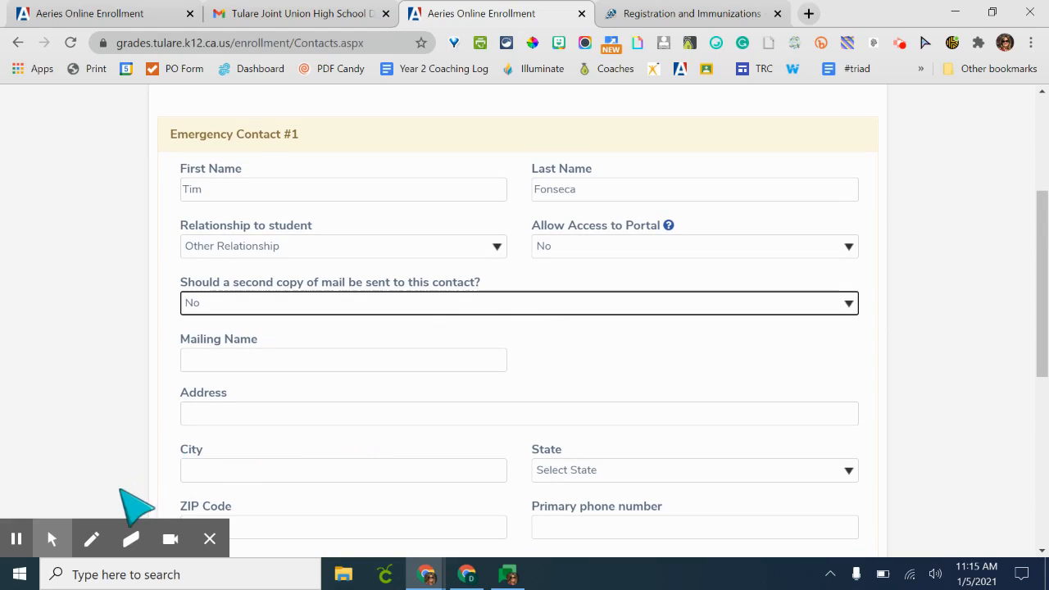
pyautogui.click(48, 530)
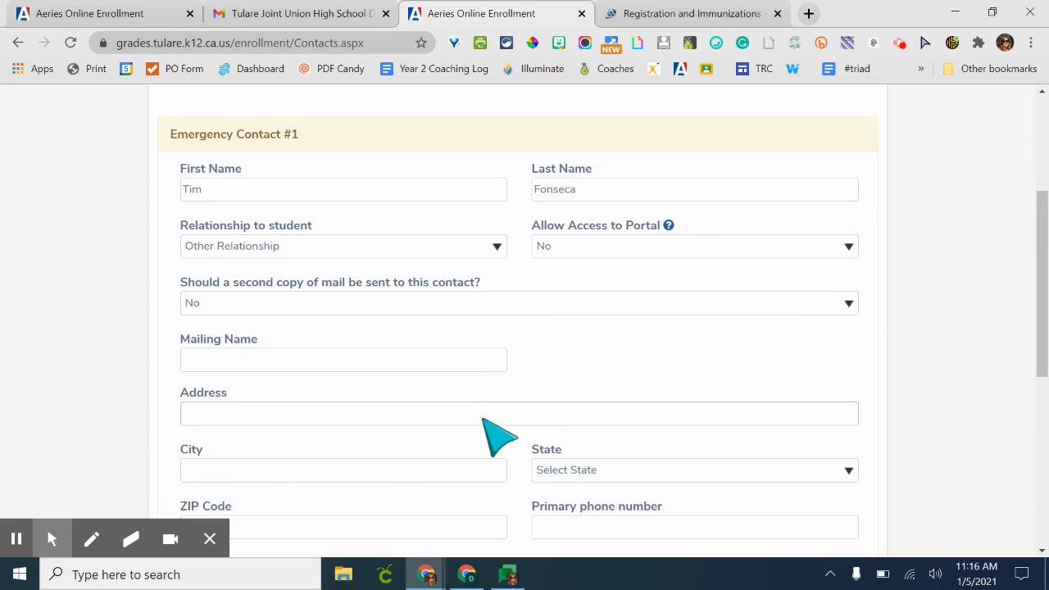
pyautogui.scroll(-2, 496, 435)
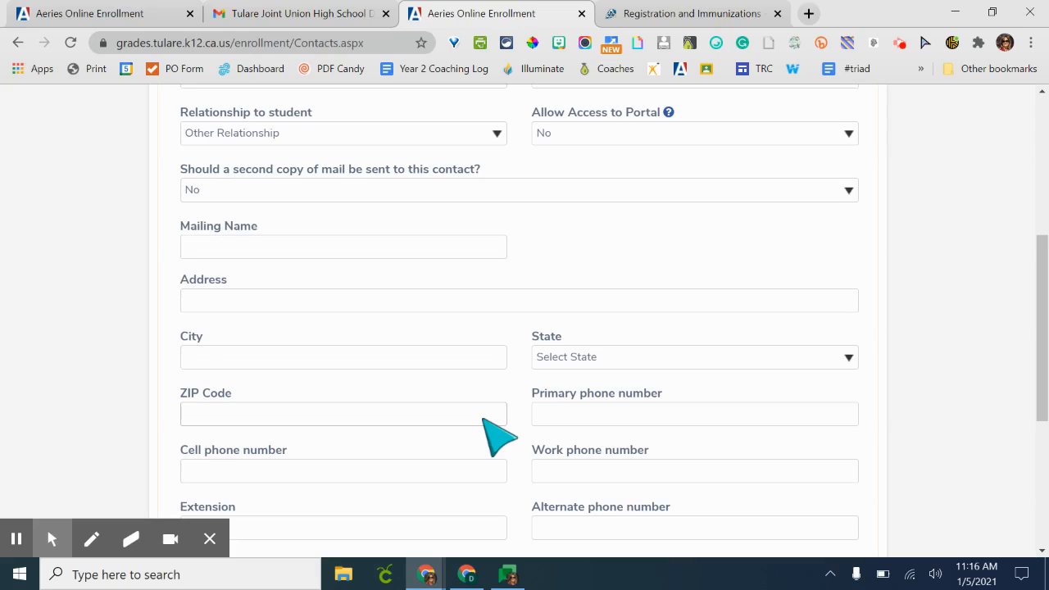
# - Enter the emergency contact's primary phone number
pyautogui.rightClick(591, 415)
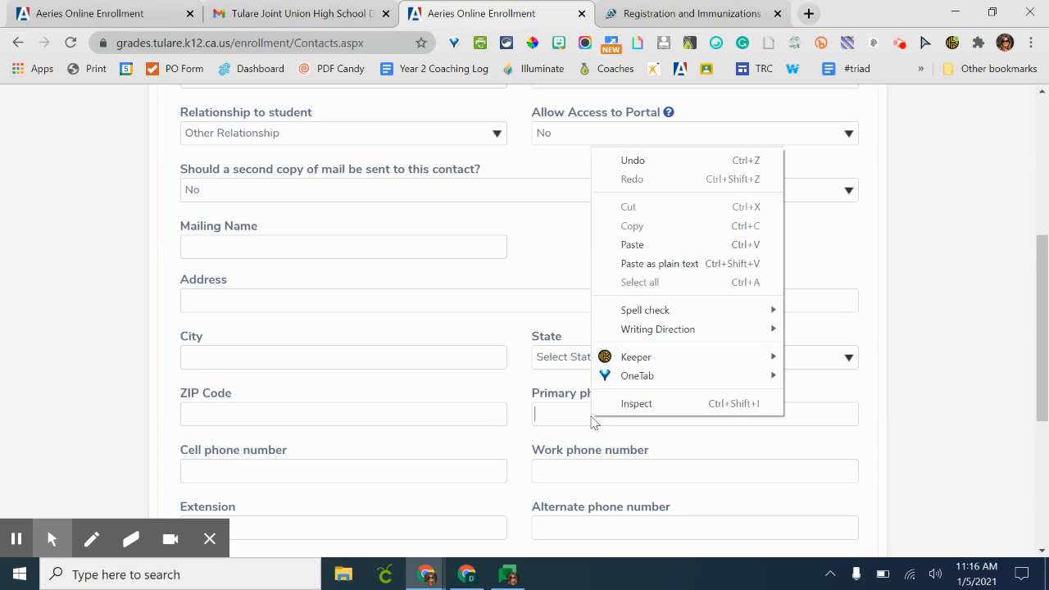
pyautogui.click(564, 414)
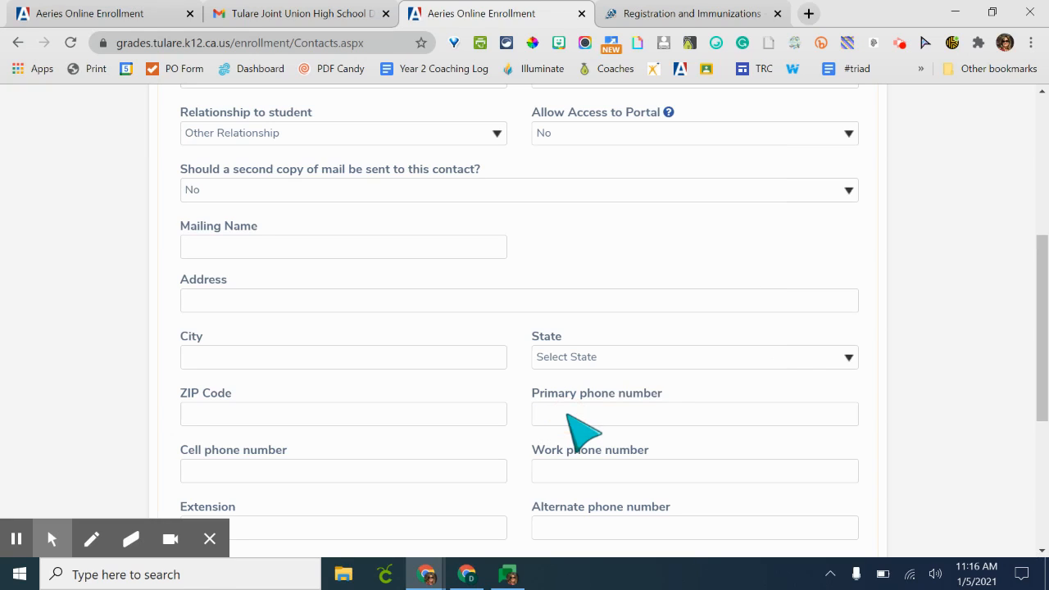
# - Enter the emergency contact's cell phone number
pyautogui.scroll(-1, 567, 412)
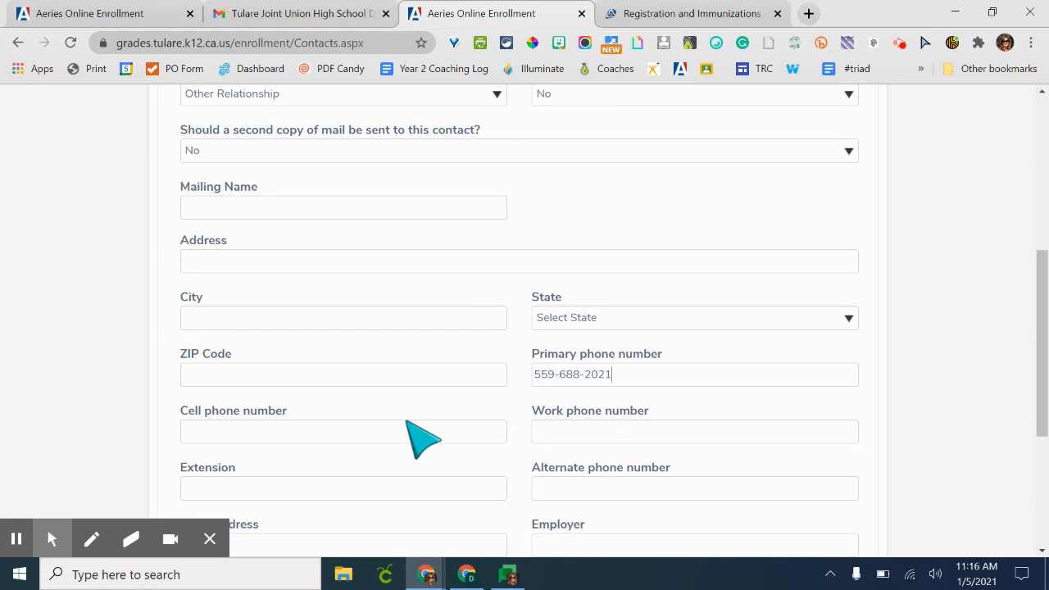
pyautogui.click(407, 433)
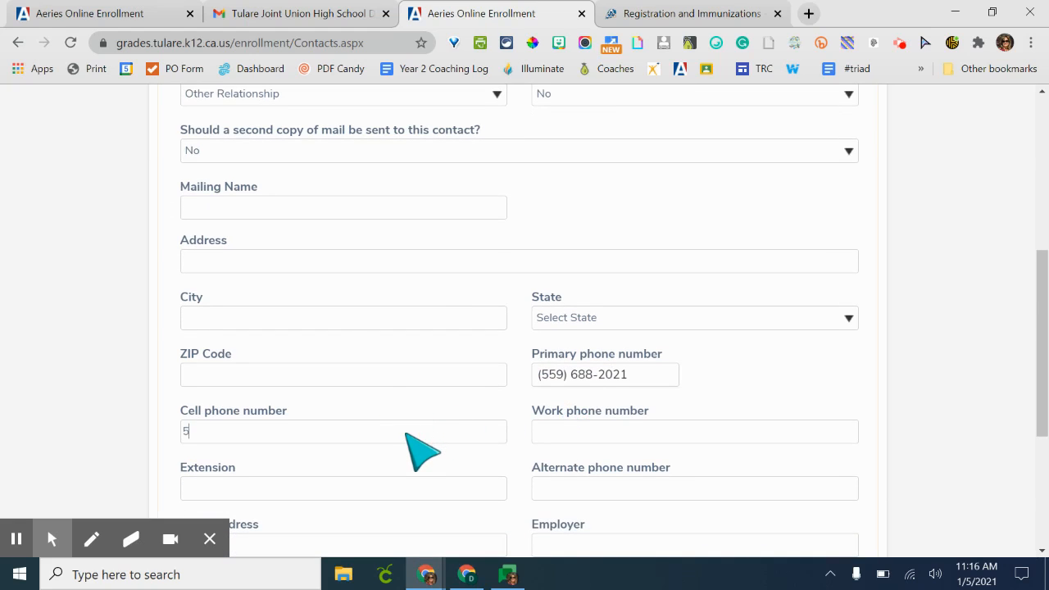
# - Advance past the Emergency Contacts page without adding another contact
pyautogui.scroll(-2, 422, 451)
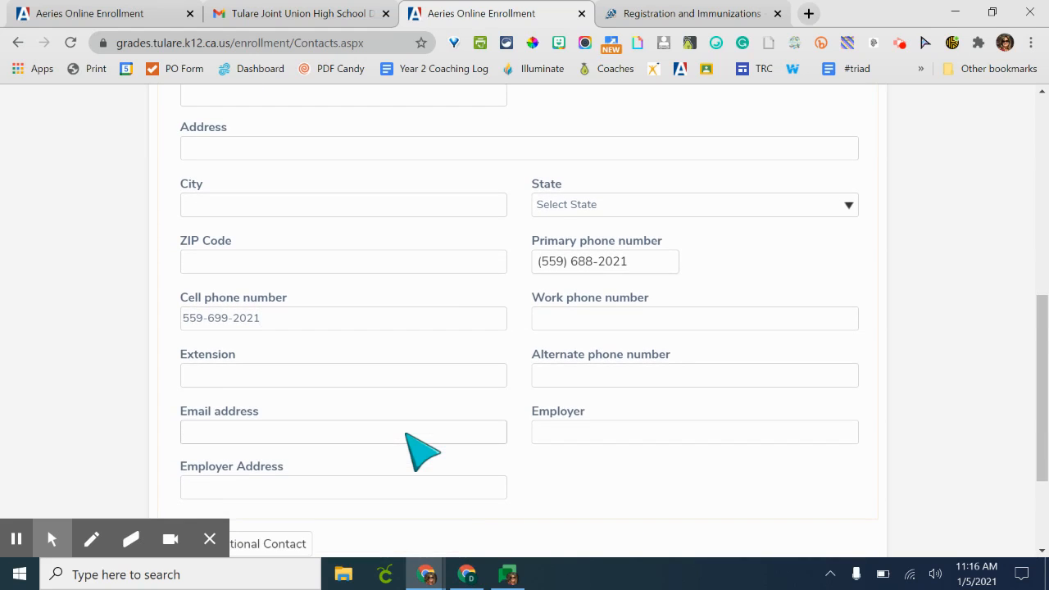
pyautogui.scroll(-2, 422, 451)
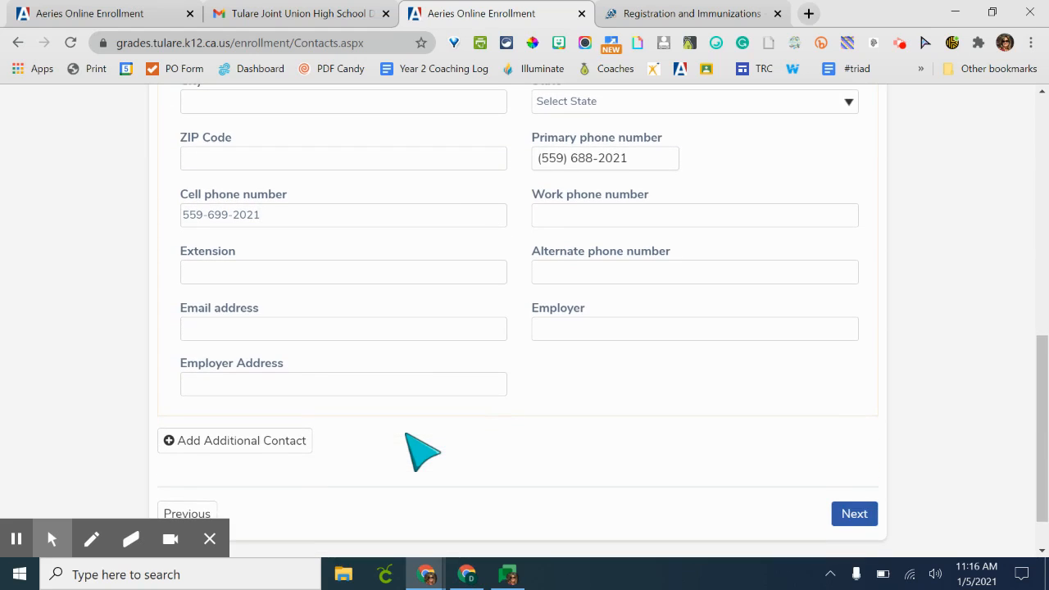
pyautogui.scroll(-1, 422, 451)
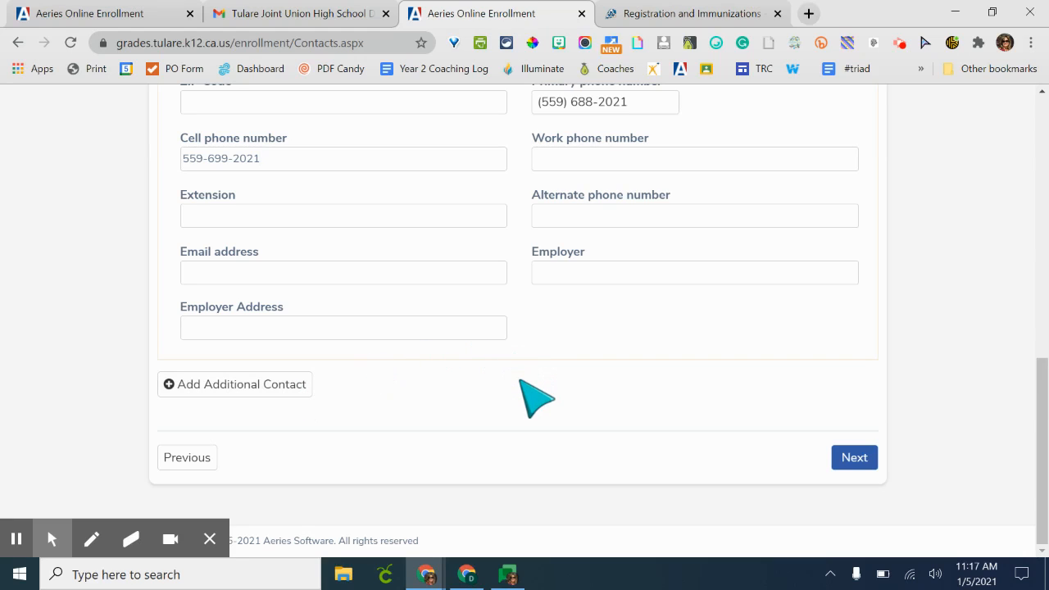
pyautogui.click(845, 459)
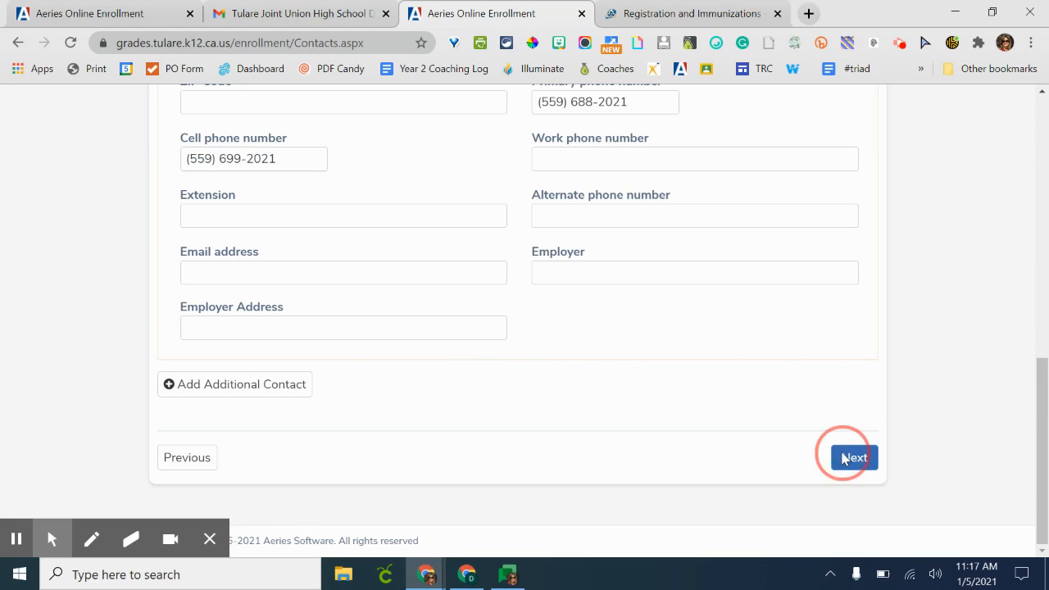
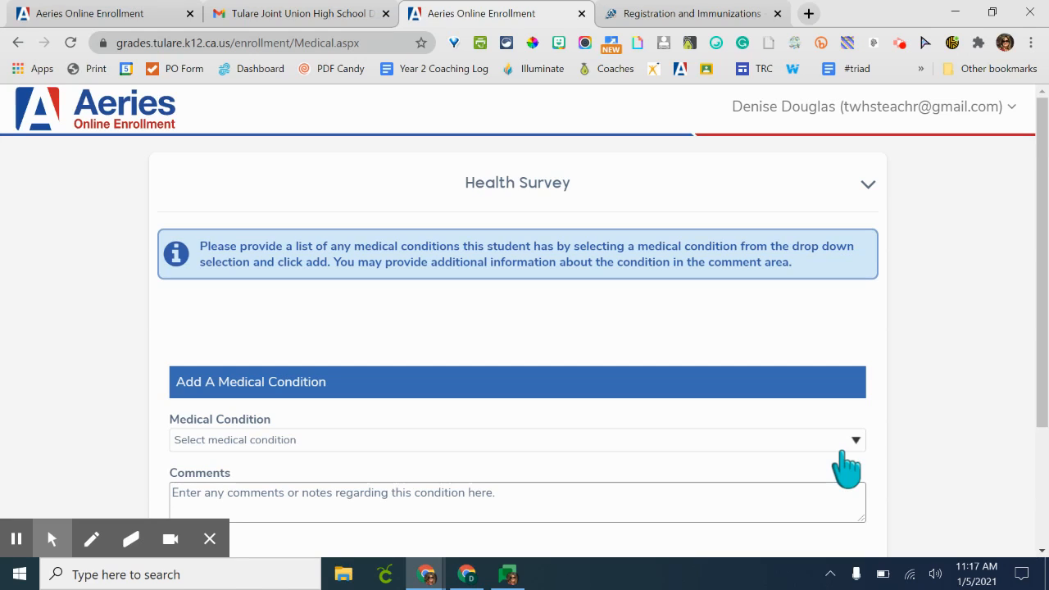
# - Check the medical condition choices, leaving no condition selected
pyautogui.click(851, 447)
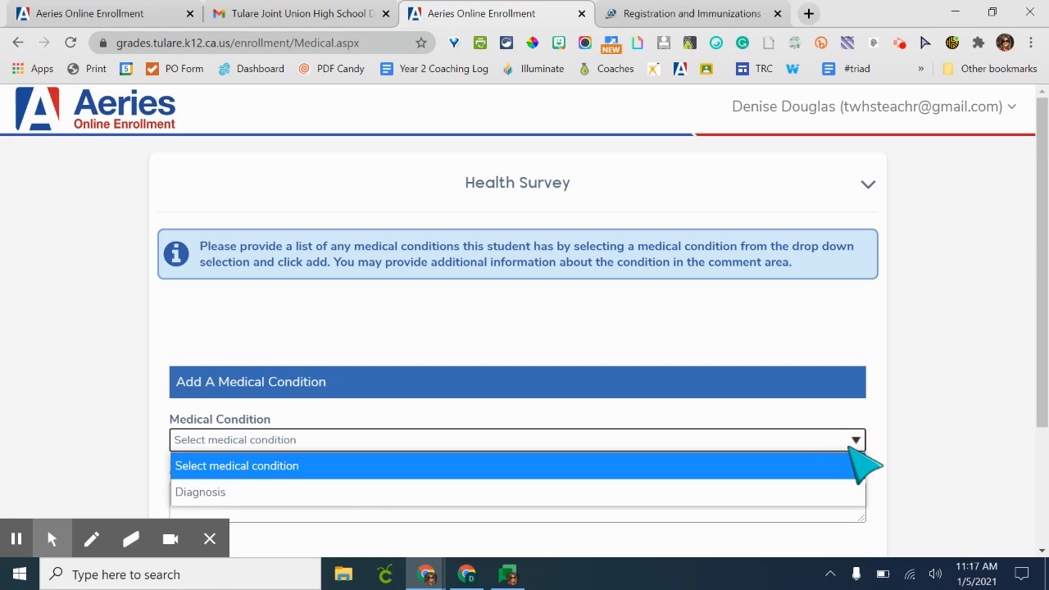
pyautogui.click(808, 493)
pyautogui.scroll(-1, 809, 493)
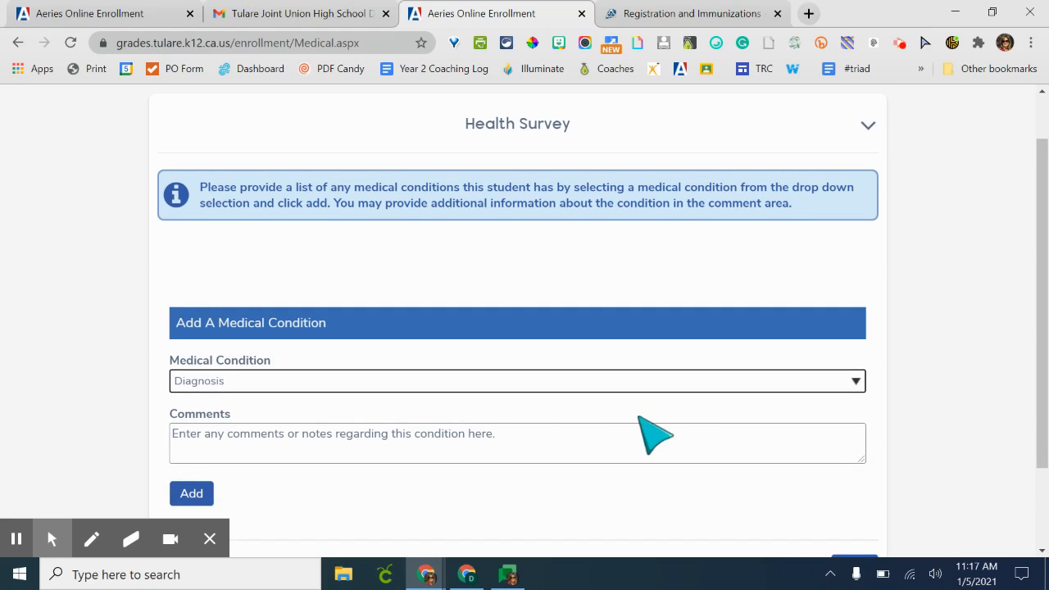
pyautogui.click(654, 382)
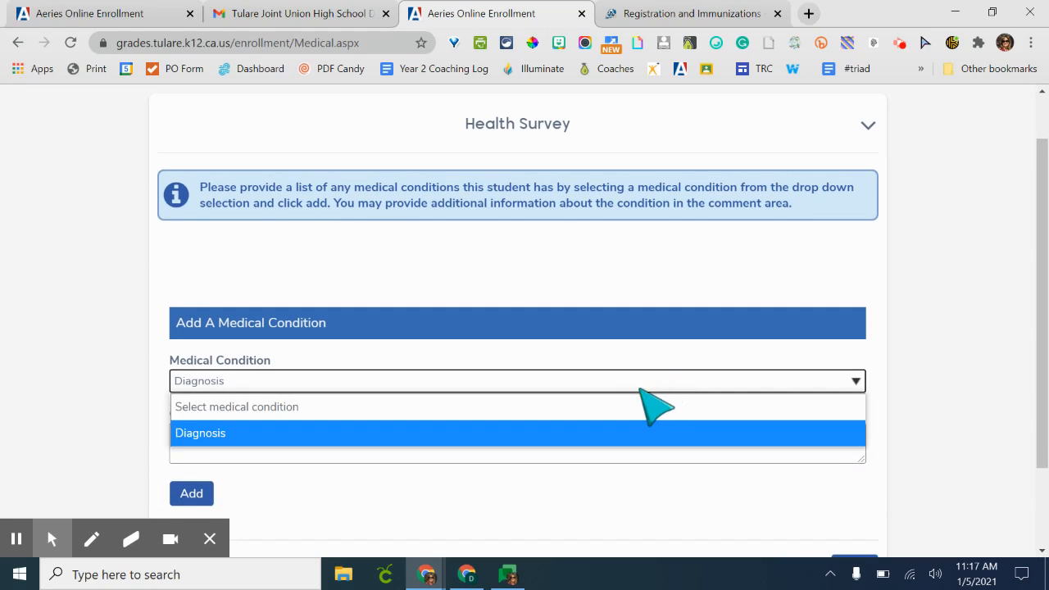
pyautogui.click(628, 406)
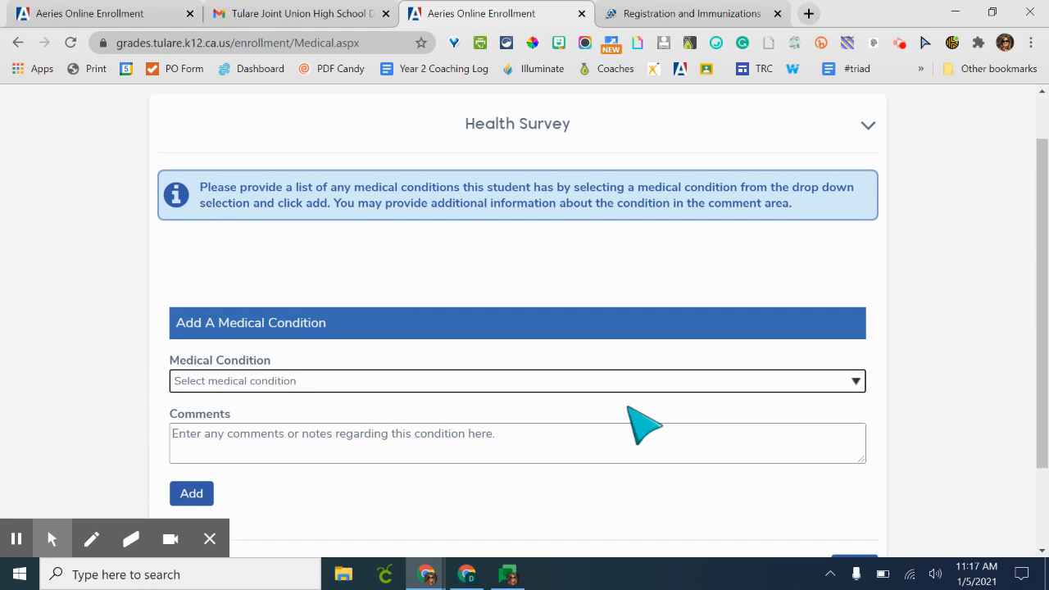
# - Continue past the Health Survey without adding a medical condition
pyautogui.scroll(-2, 644, 424)
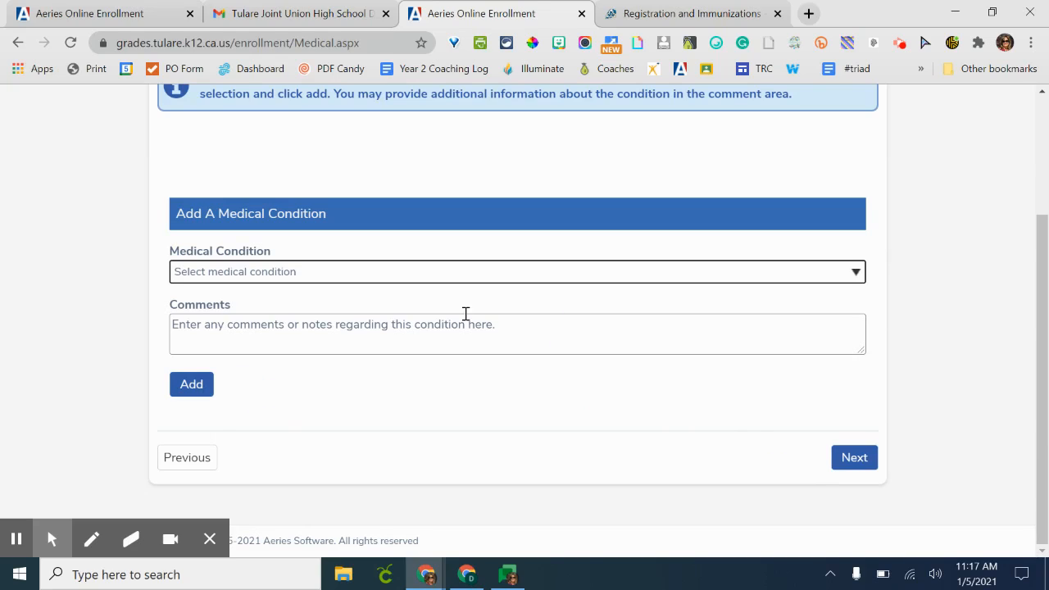
pyautogui.rightClick(863, 465)
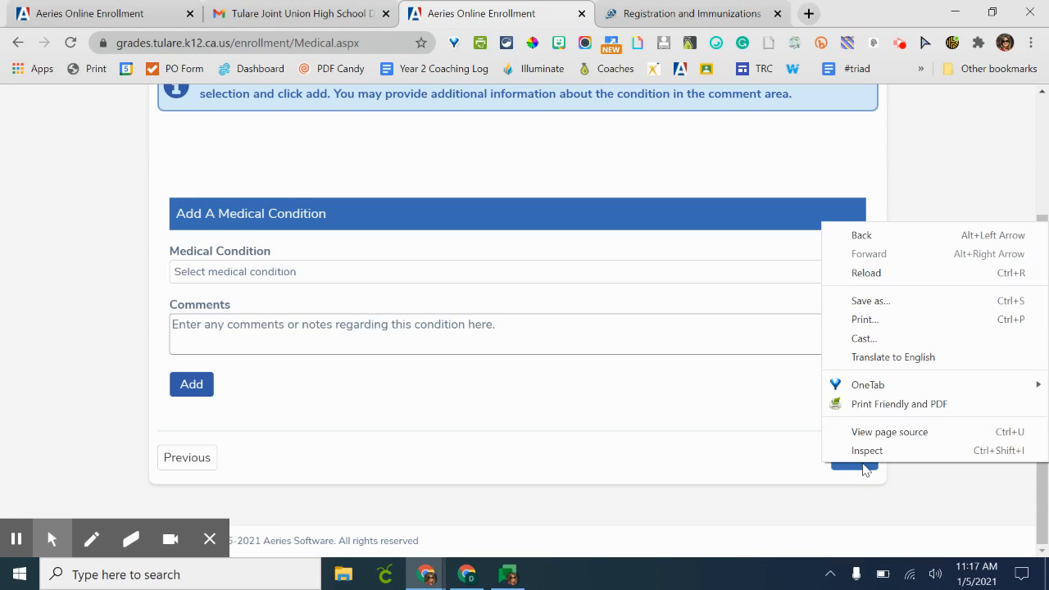
pyautogui.rightClick(863, 466)
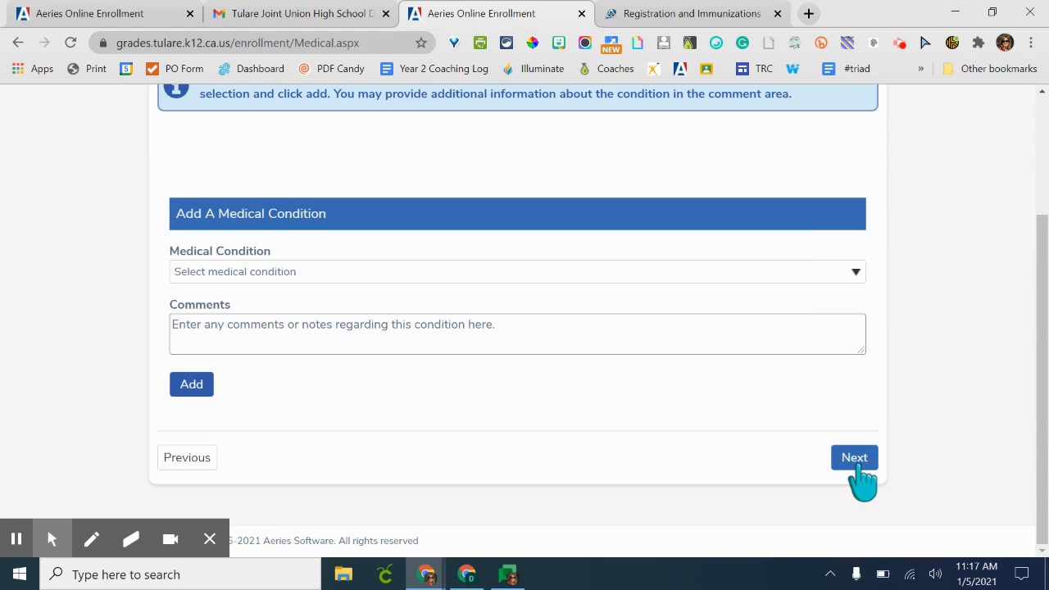
pyautogui.click(746, 434)
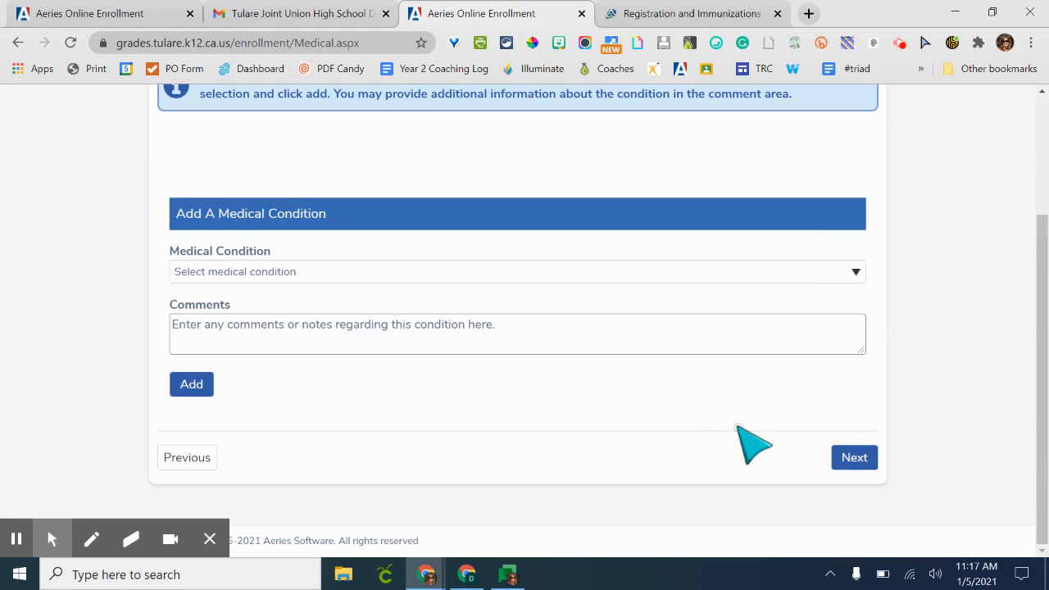
pyautogui.click(854, 461)
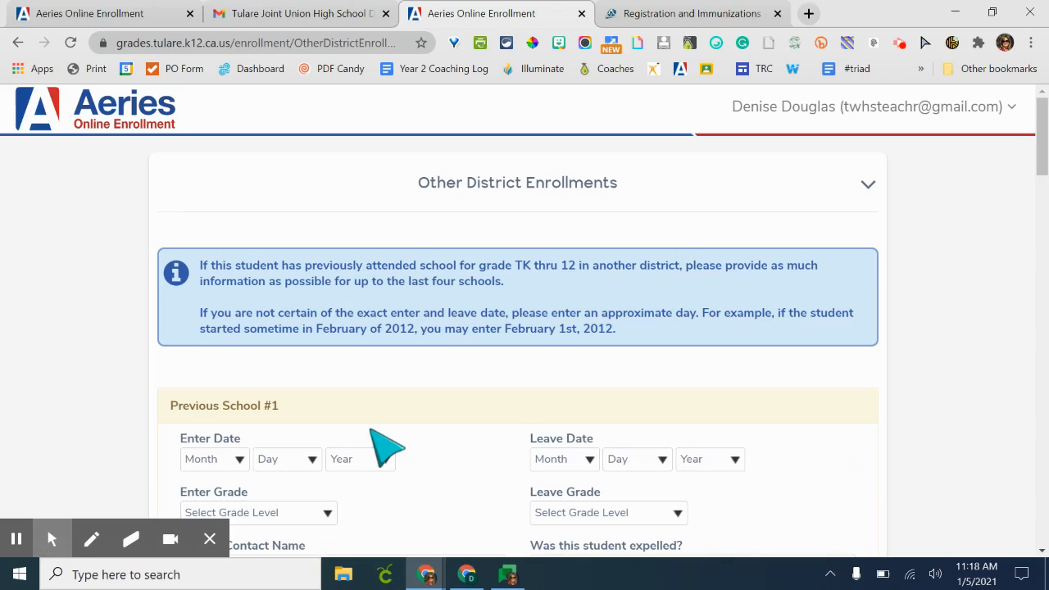
pyautogui.click(16, 539)
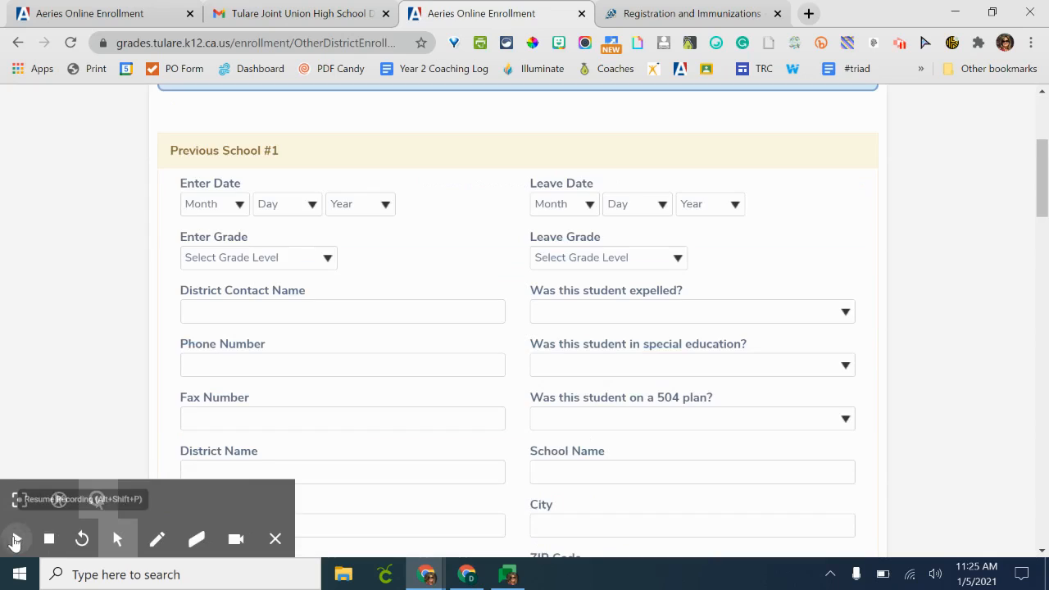
pyautogui.click(16, 539)
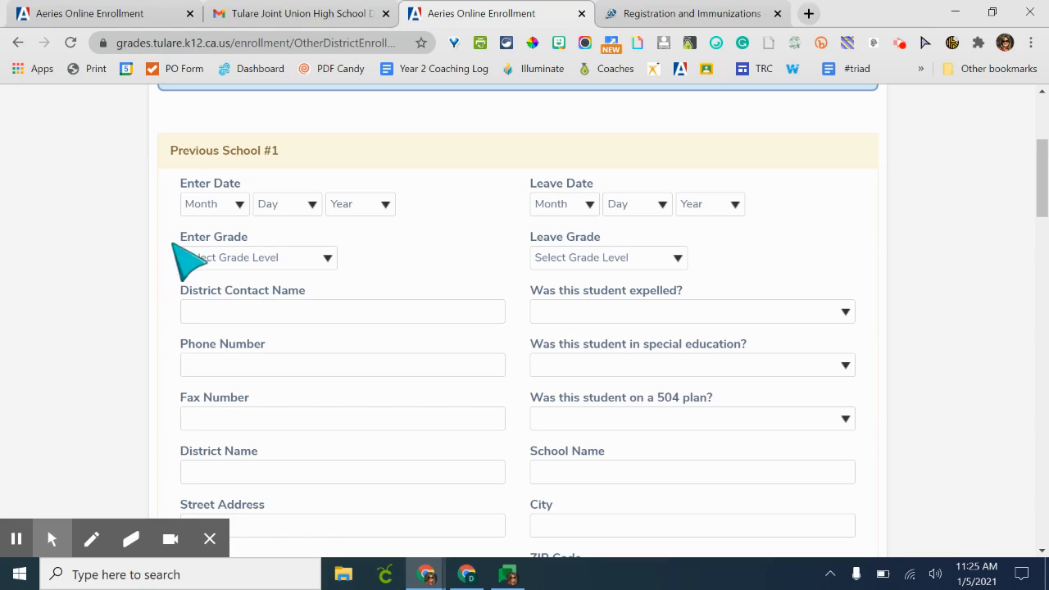
# - Set the first previous school's enter date to month 8, day 1, year 2020
pyautogui.click(215, 216)
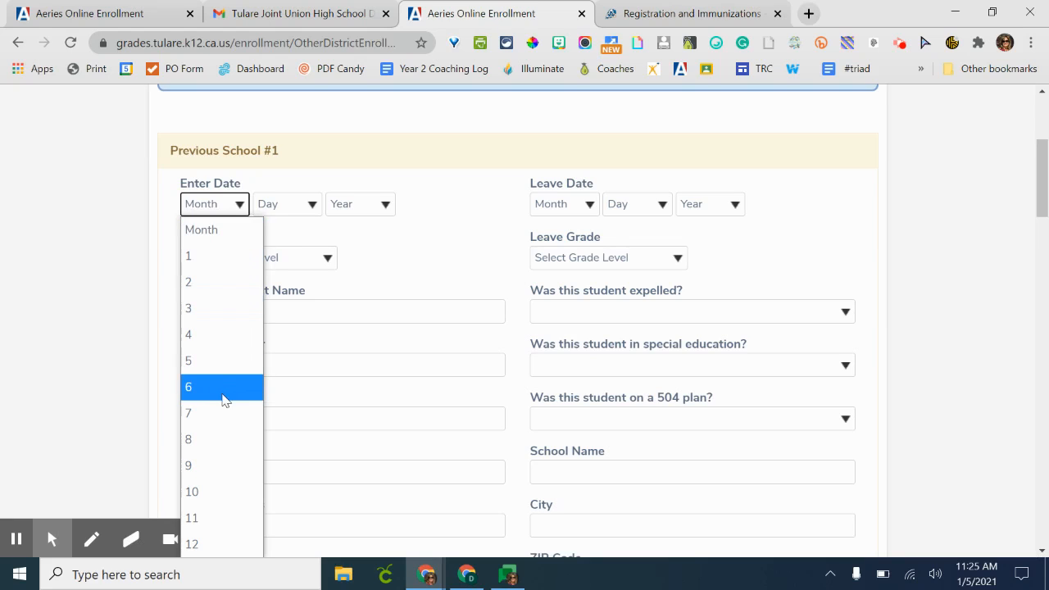
pyautogui.click(221, 434)
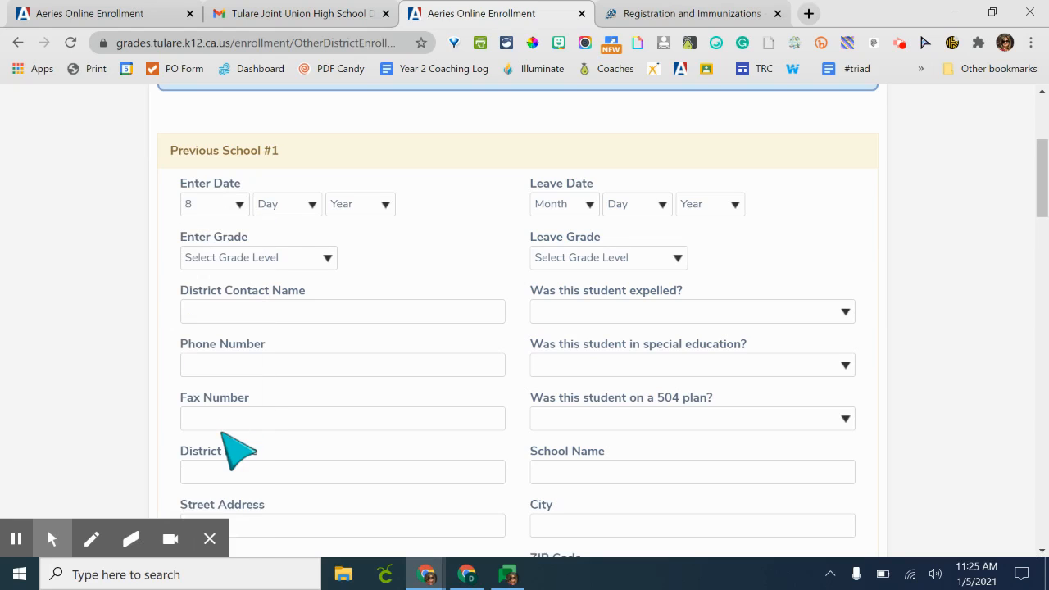
pyautogui.click(277, 205)
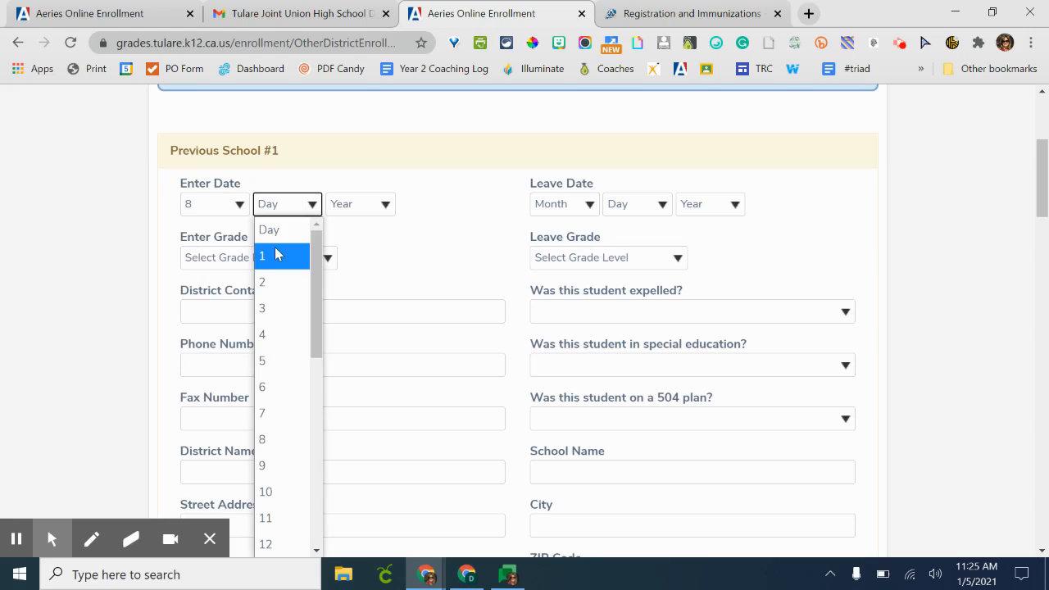
pyautogui.click(276, 250)
pyautogui.click(355, 204)
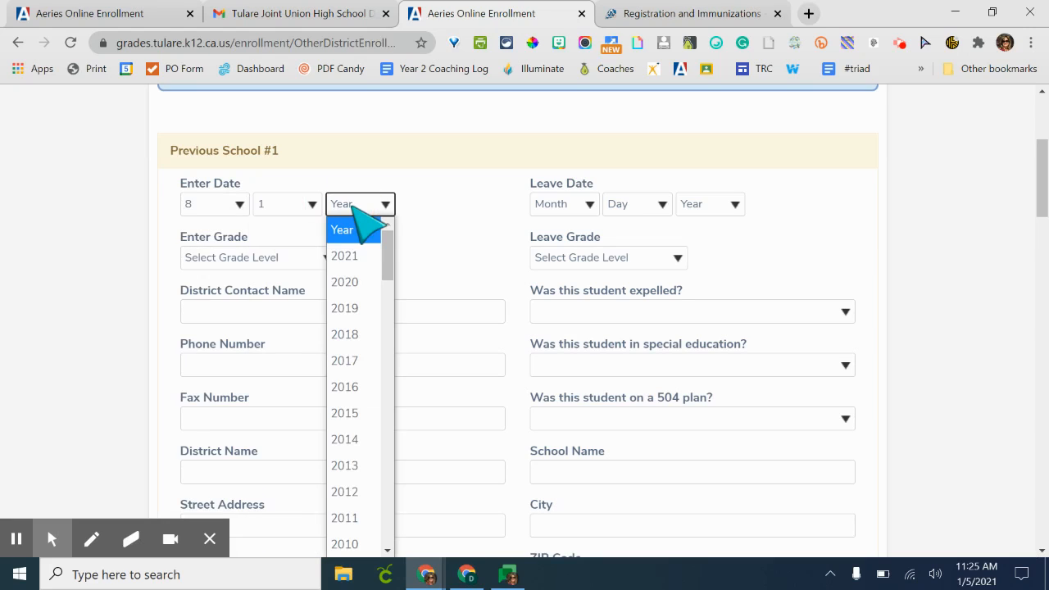
pyautogui.scroll(-2, 356, 353)
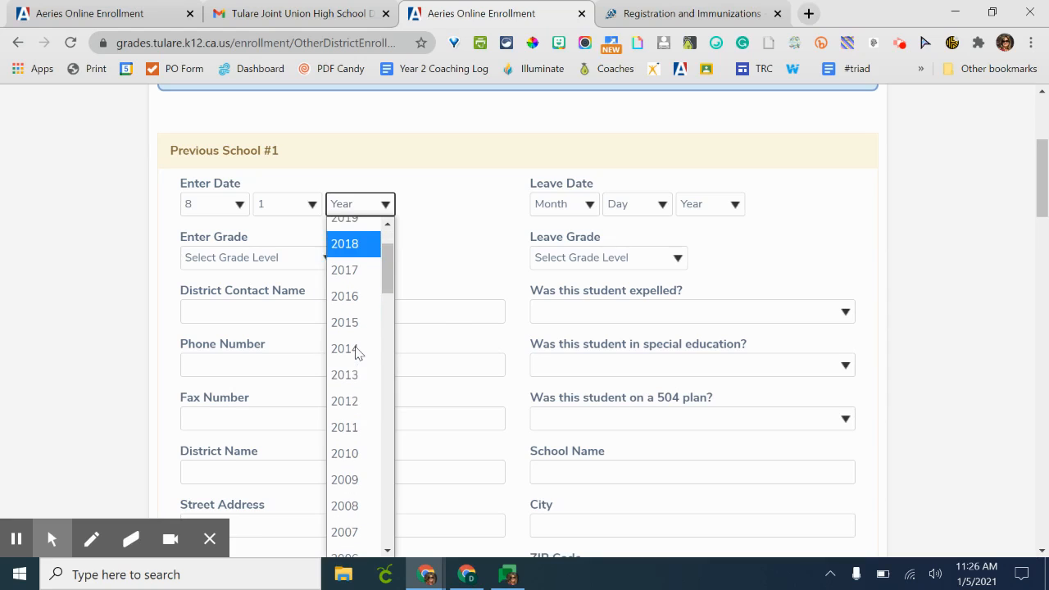
pyautogui.scroll(1, 355, 351)
pyautogui.click(354, 241)
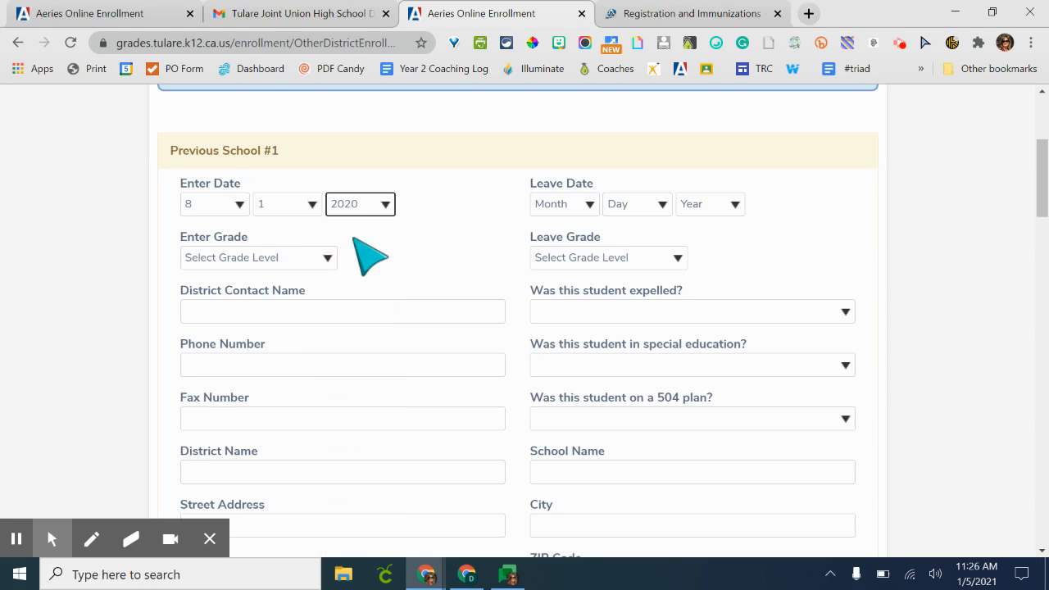
# - Set the previous school's leave date to month 6, day 5, year 2021
pyautogui.click(565, 201)
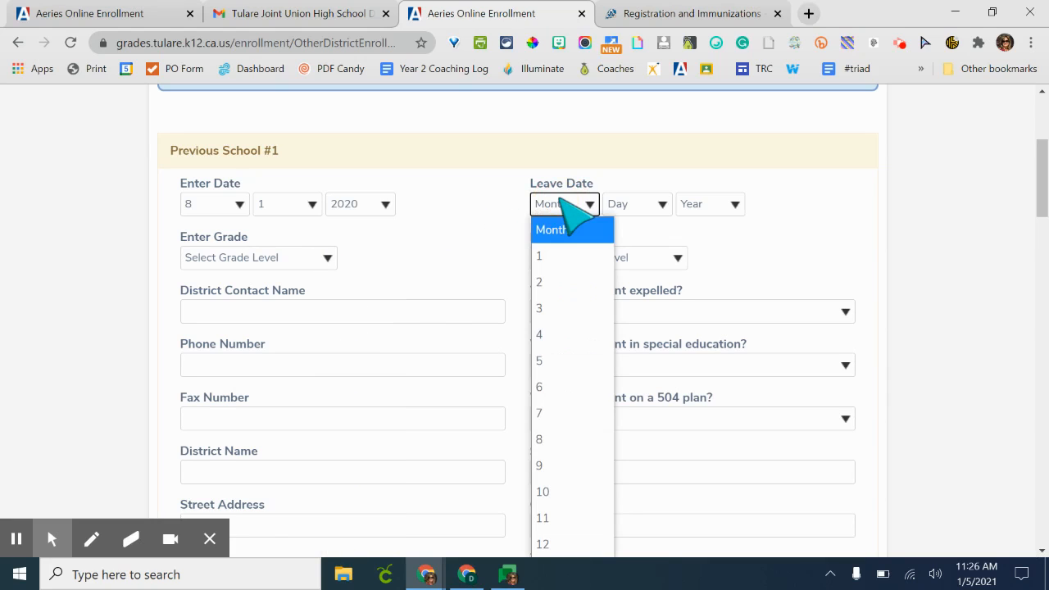
pyautogui.click(570, 388)
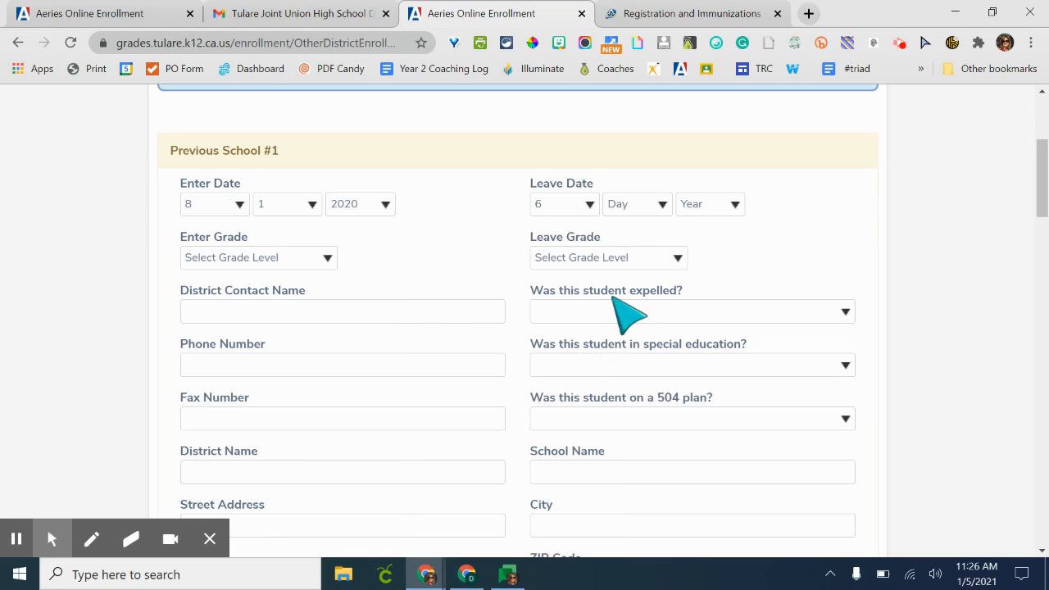
pyautogui.click(657, 206)
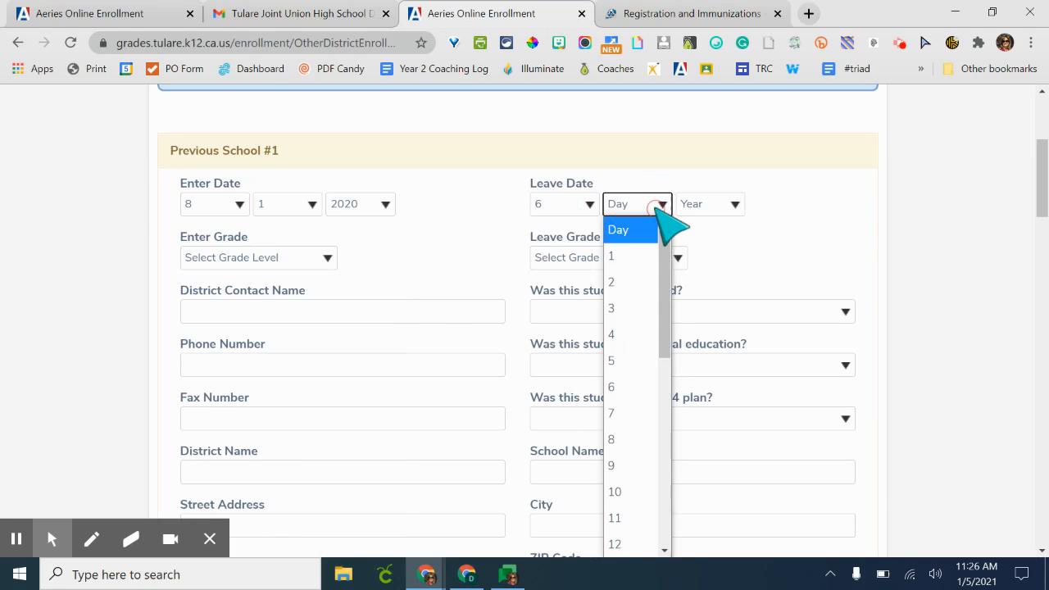
pyautogui.click(651, 362)
pyautogui.click(704, 205)
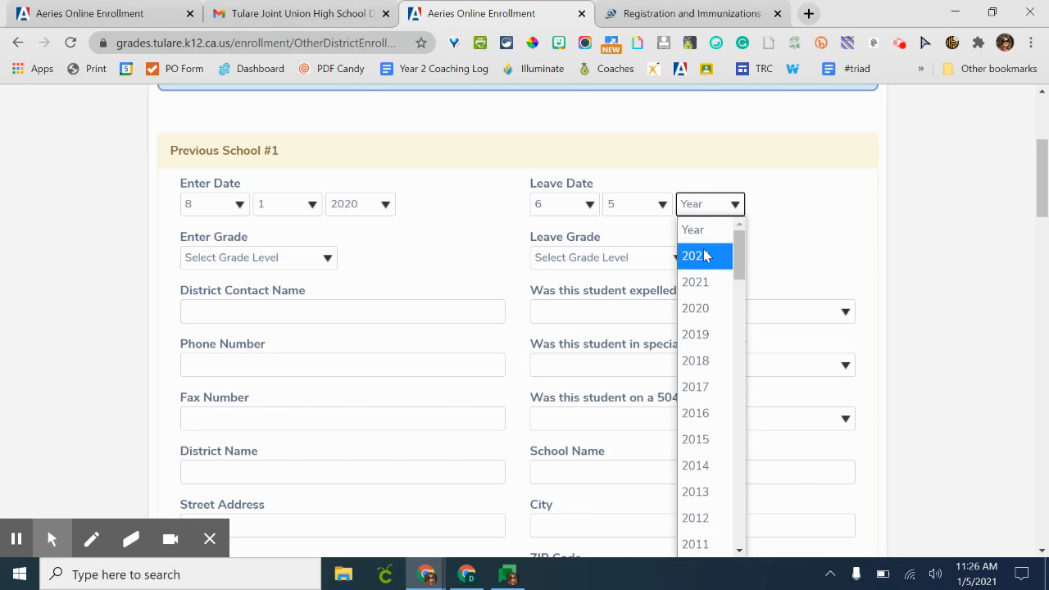
pyautogui.click(705, 282)
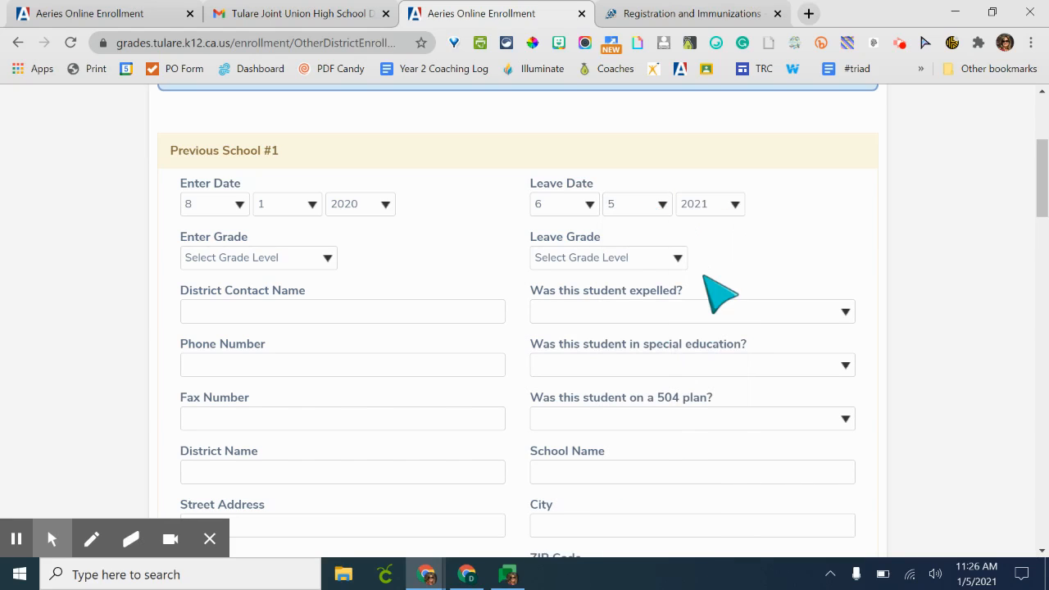
# - Set the enter grade to Seventh Grade and the leave grade to Eighth Grade
pyautogui.click(268, 256)
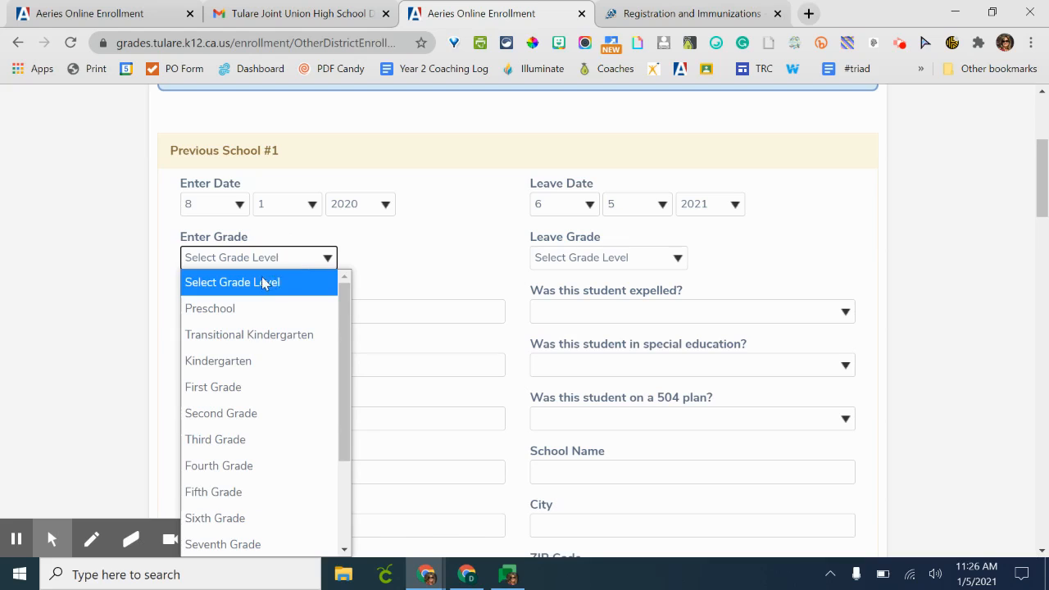
pyautogui.click(266, 547)
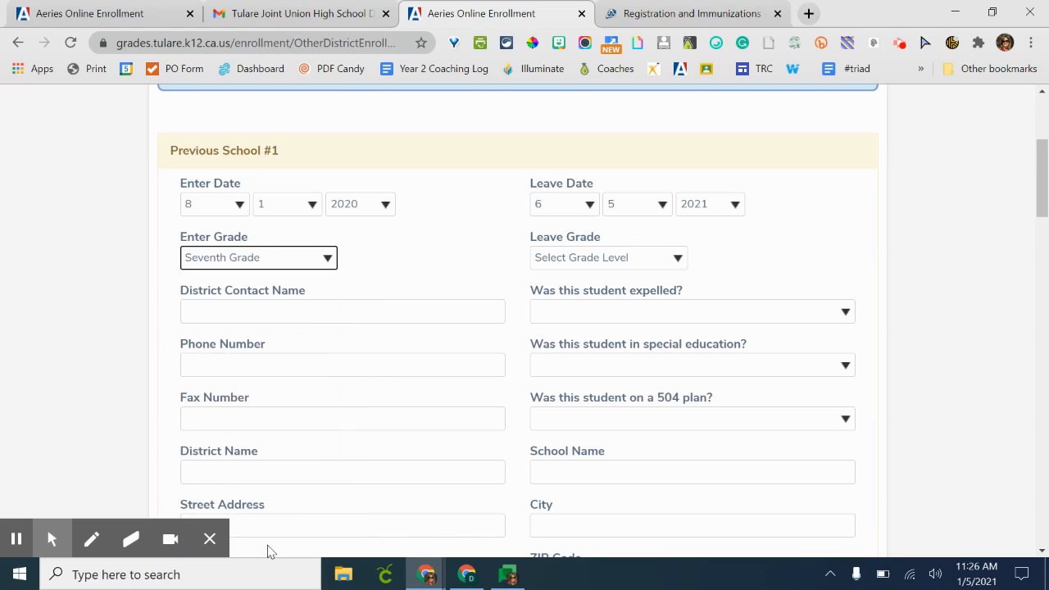
pyautogui.click(621, 259)
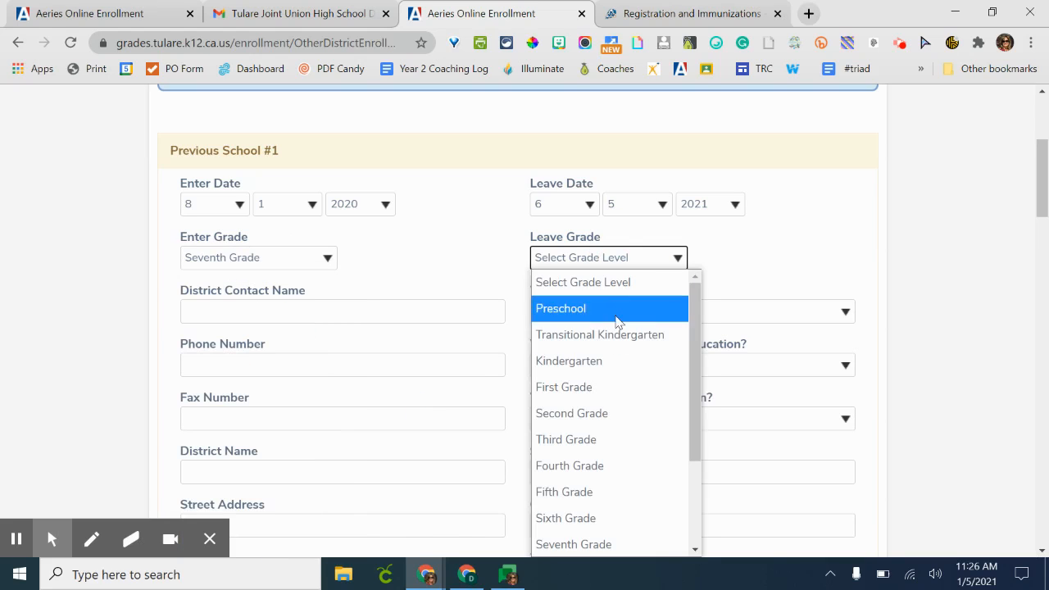
pyautogui.scroll(-2, 628, 491)
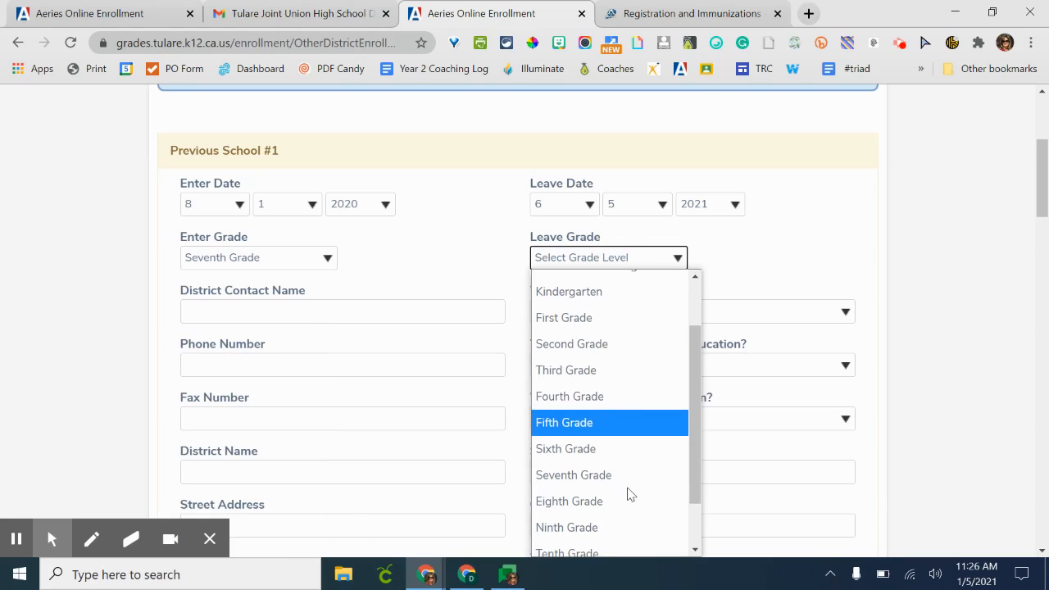
pyautogui.click(617, 501)
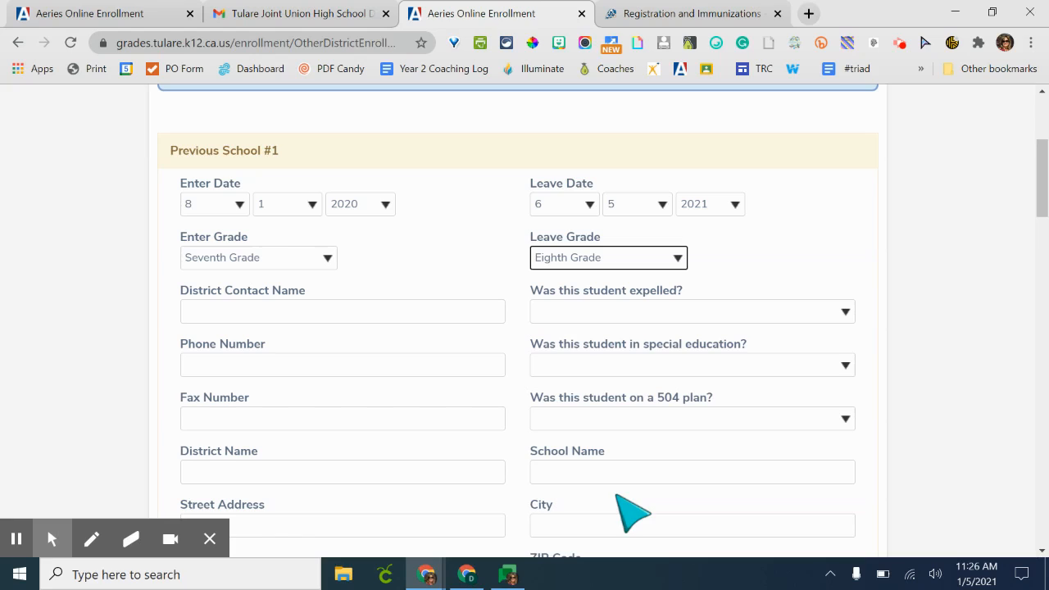
# - Answer No to whether the student was expelled, in special education, or on a 504 plan
pyautogui.click(669, 308)
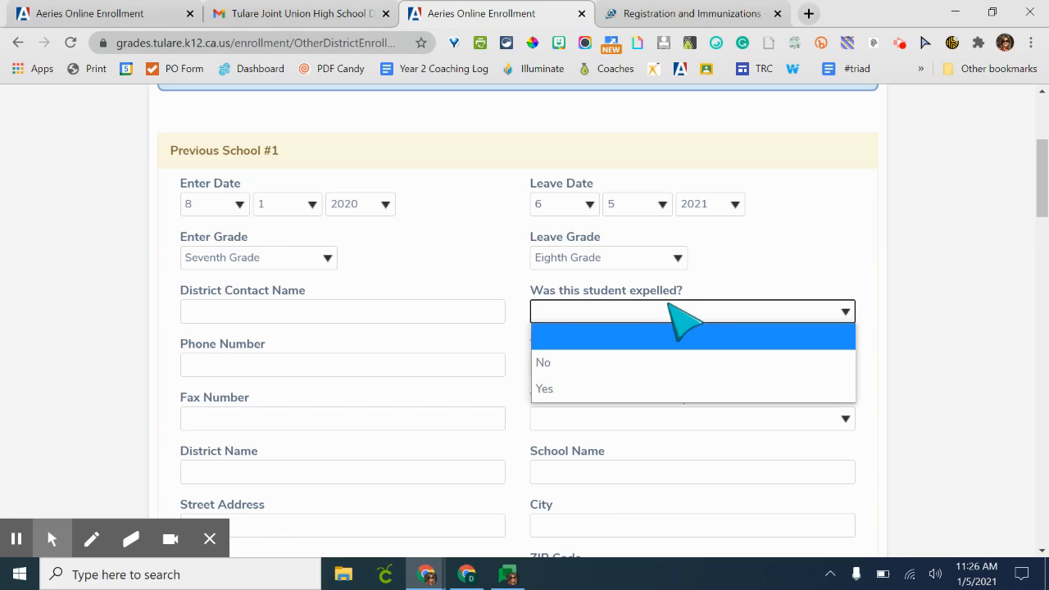
pyautogui.click(655, 363)
pyautogui.click(658, 364)
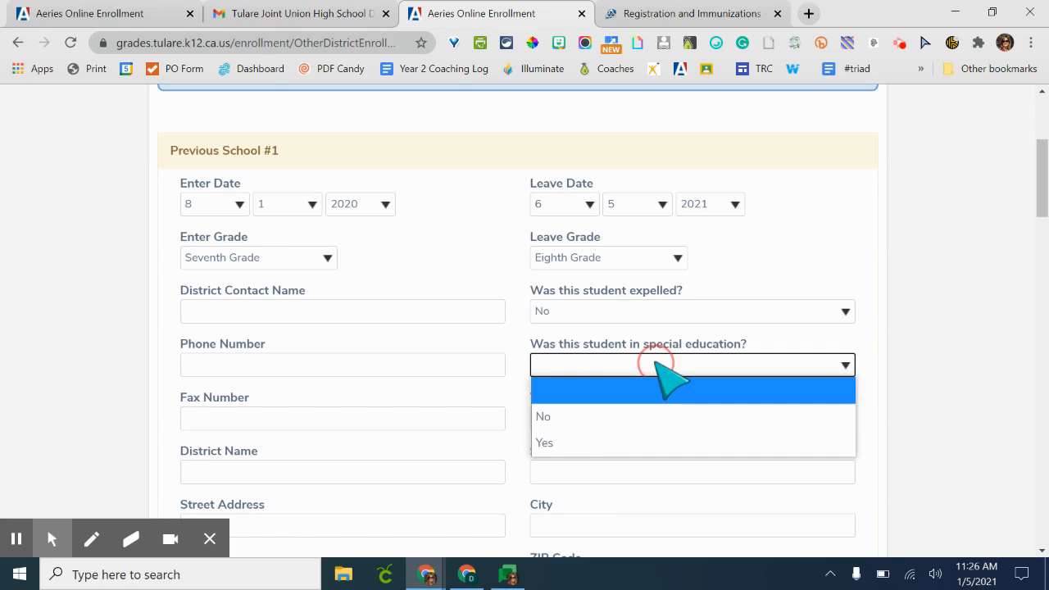
pyautogui.click(645, 420)
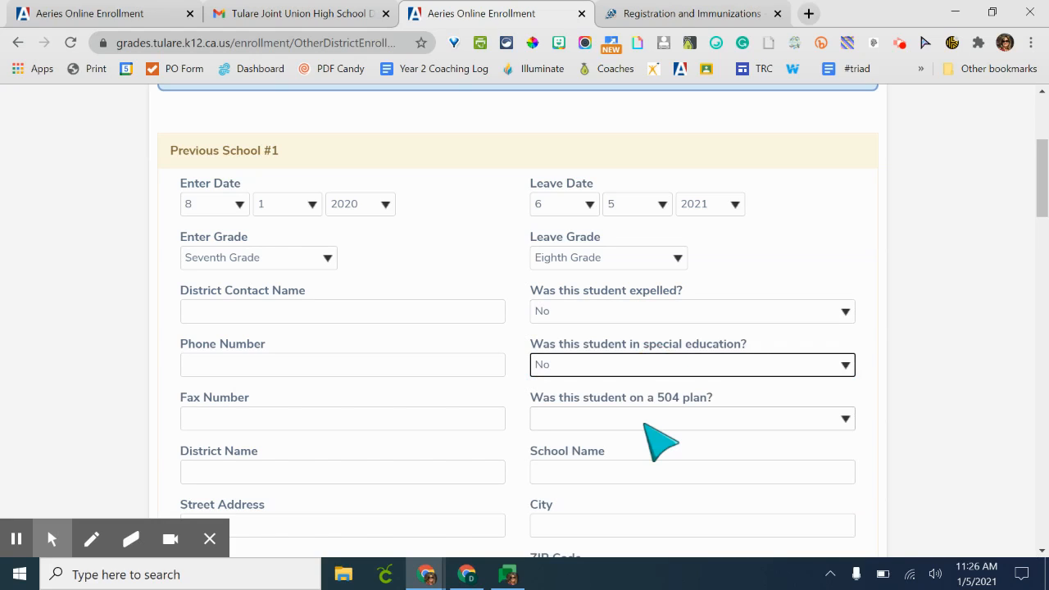
pyautogui.scroll(-1, 648, 426)
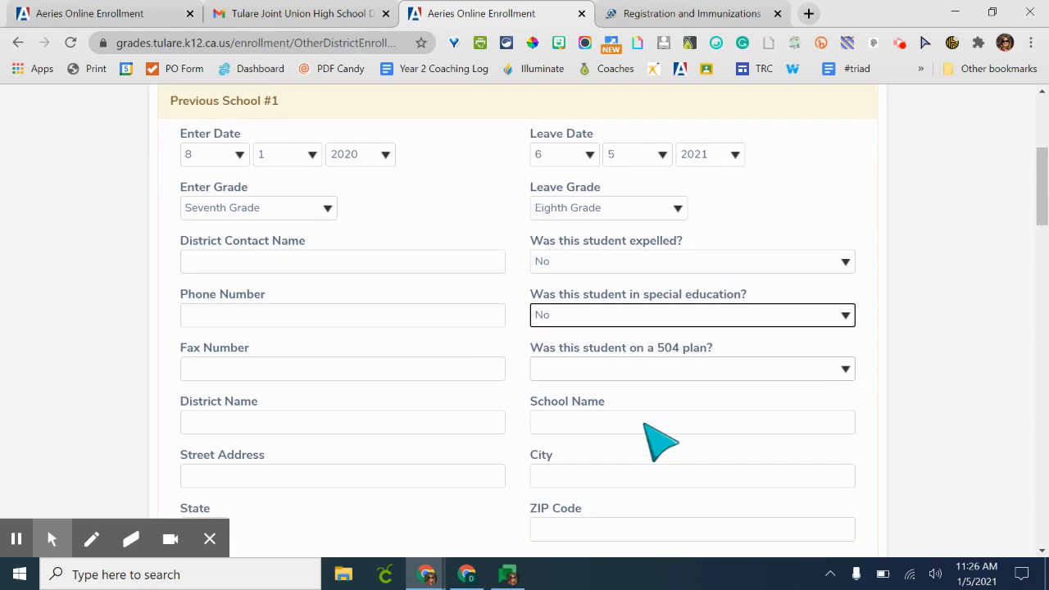
pyautogui.click(654, 359)
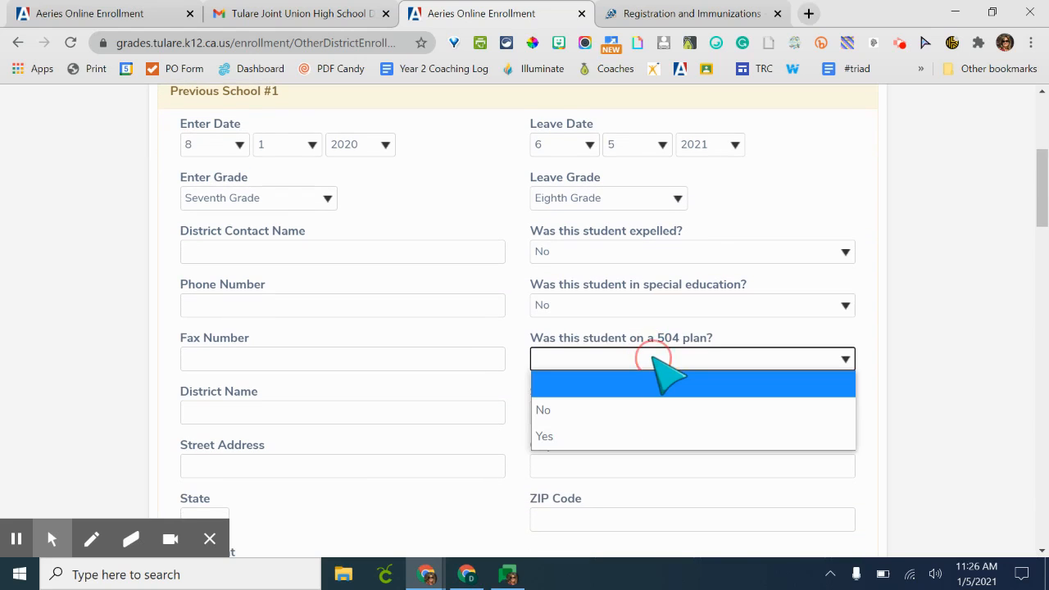
pyautogui.click(647, 407)
# - Enter Cherry Avenue Middle School as the previous school's name
pyautogui.click(643, 412)
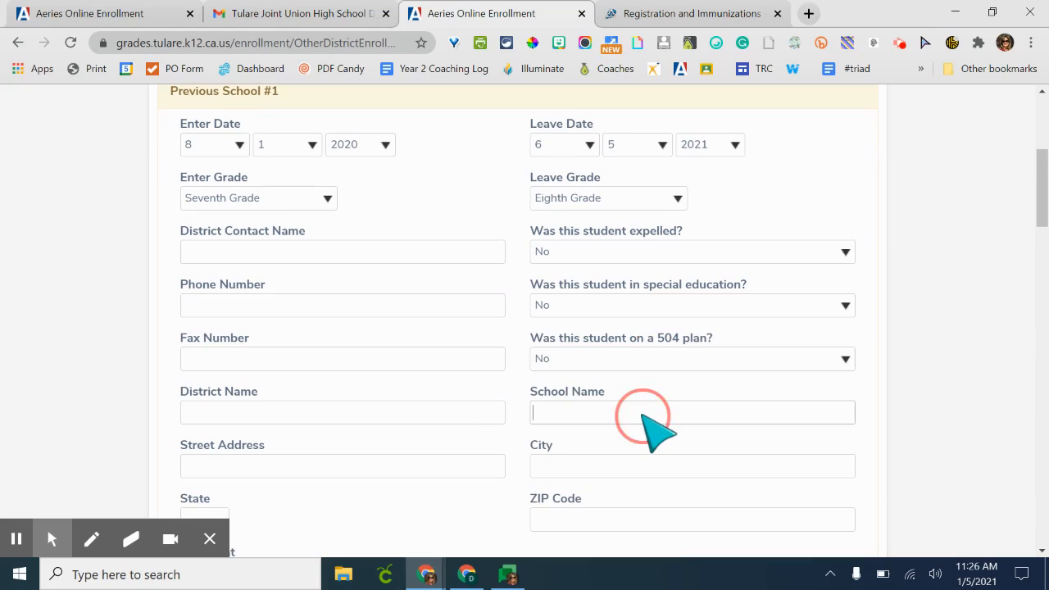
pyautogui.write('Che')
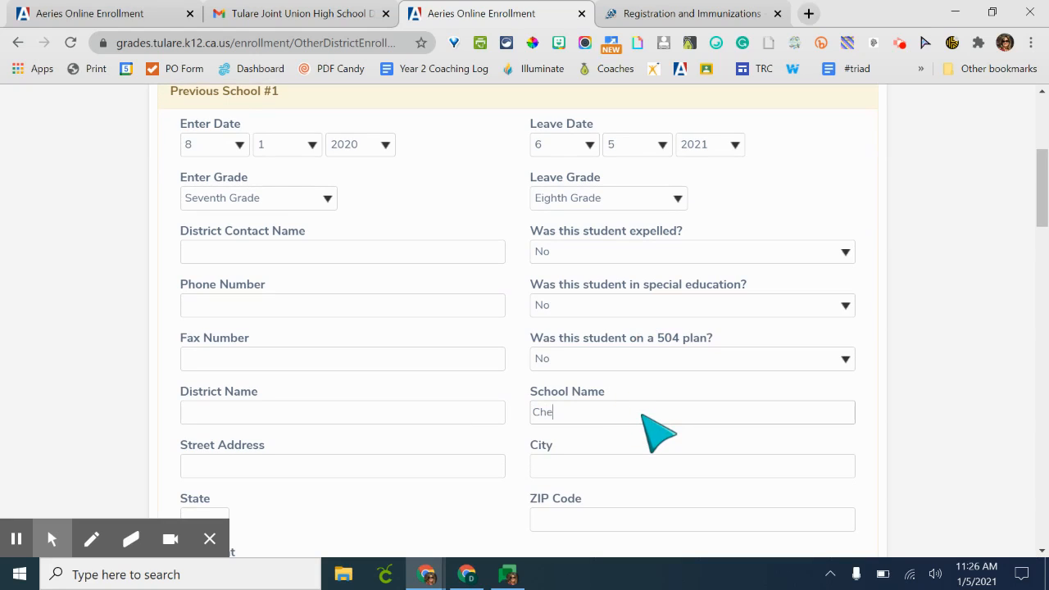
pyautogui.write('rry Avenue')
pyautogui.press('BackSpace')
pyautogui.write('ue Middle School')
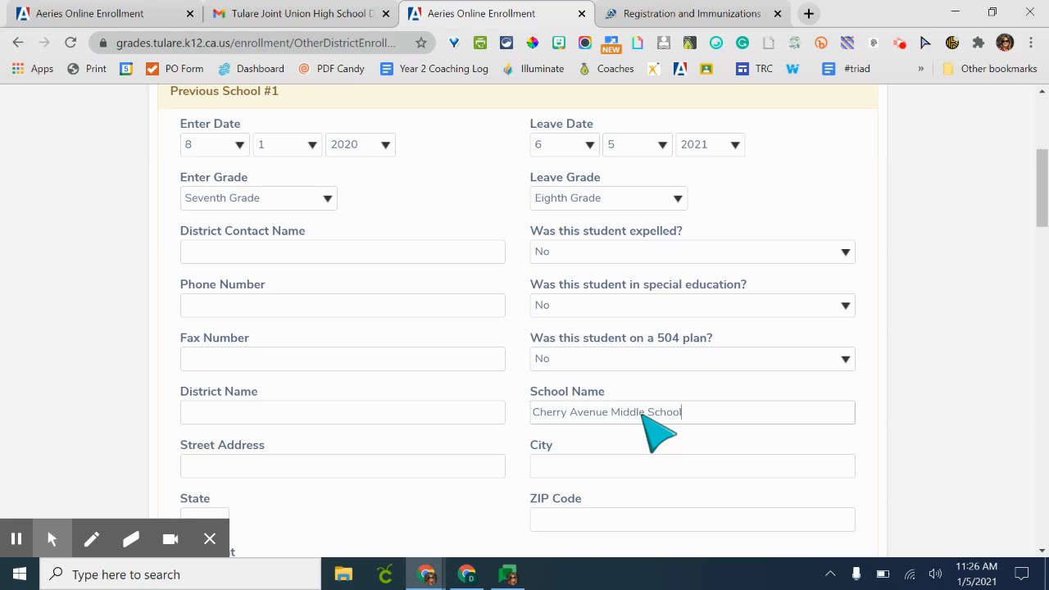
pyautogui.scroll(-2, 656, 431)
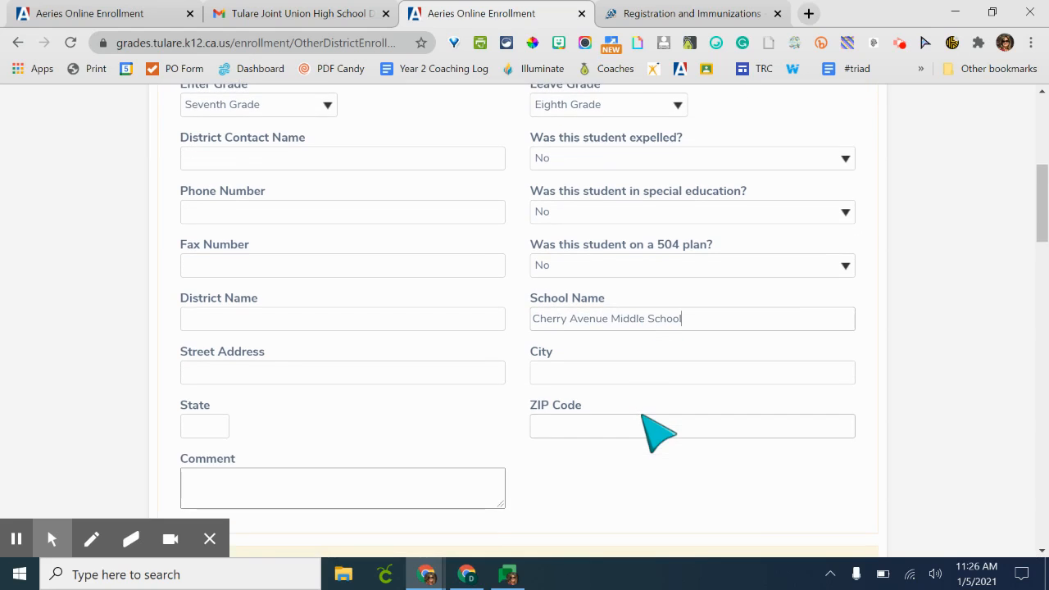
# - Leave the remaining previous school sections blank and continue to the next page
pyautogui.scroll(-3, 656, 430)
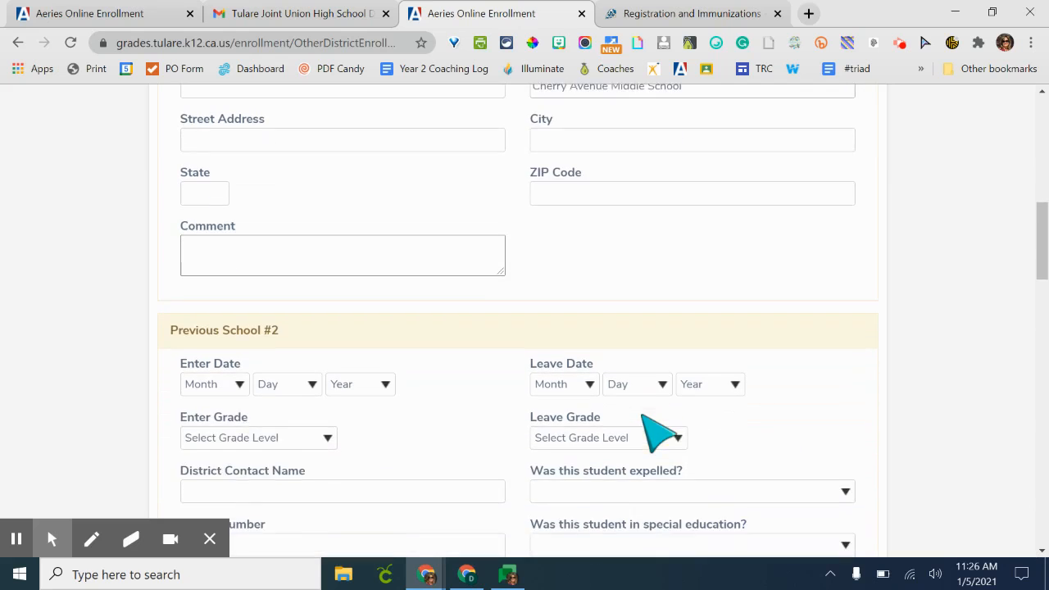
pyautogui.scroll(3, 656, 431)
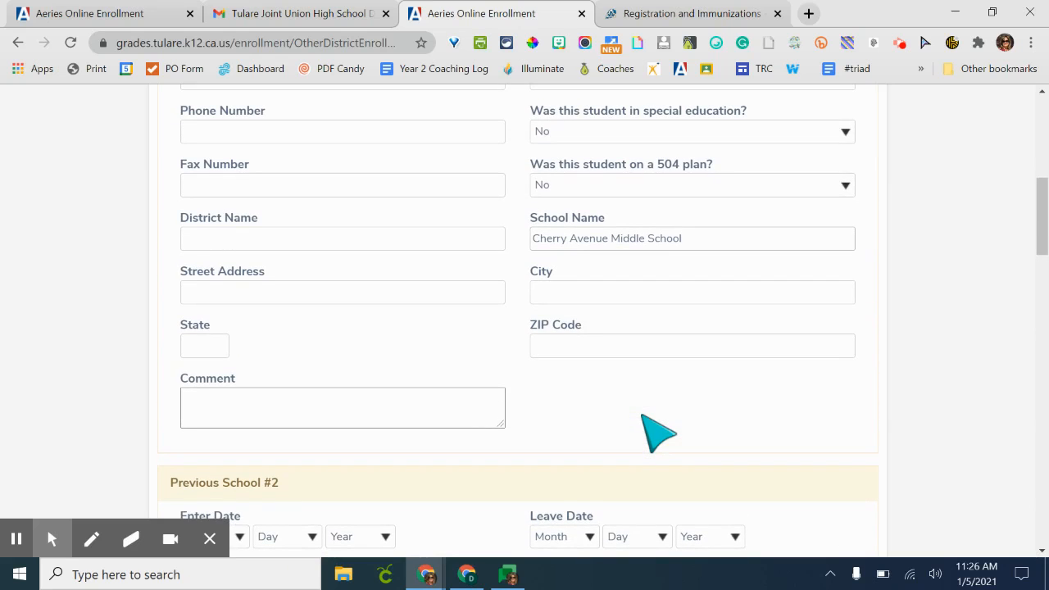
pyautogui.scroll(-6, 656, 431)
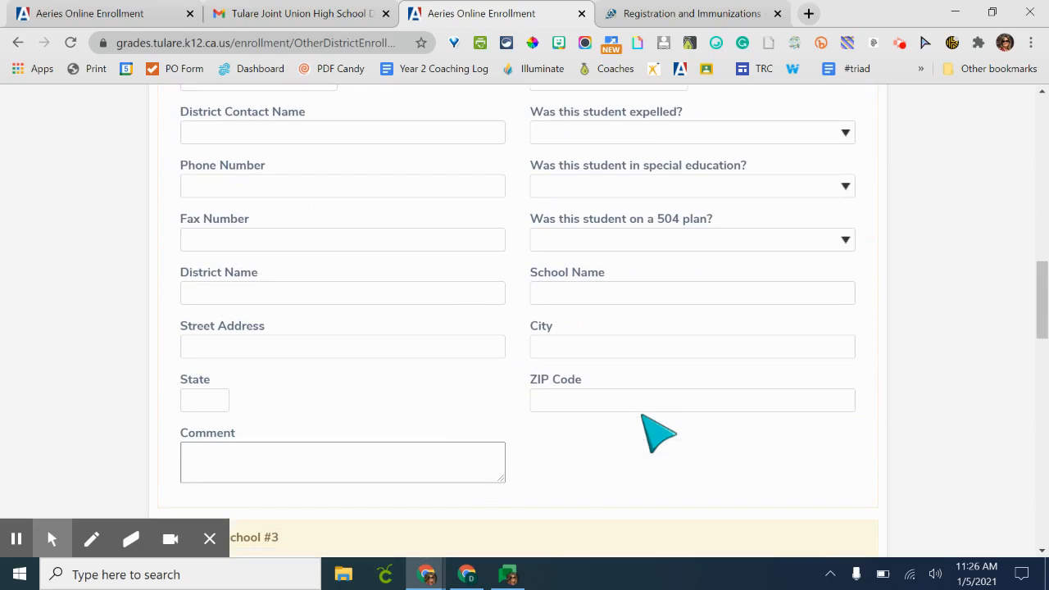
pyautogui.scroll(-6, 656, 431)
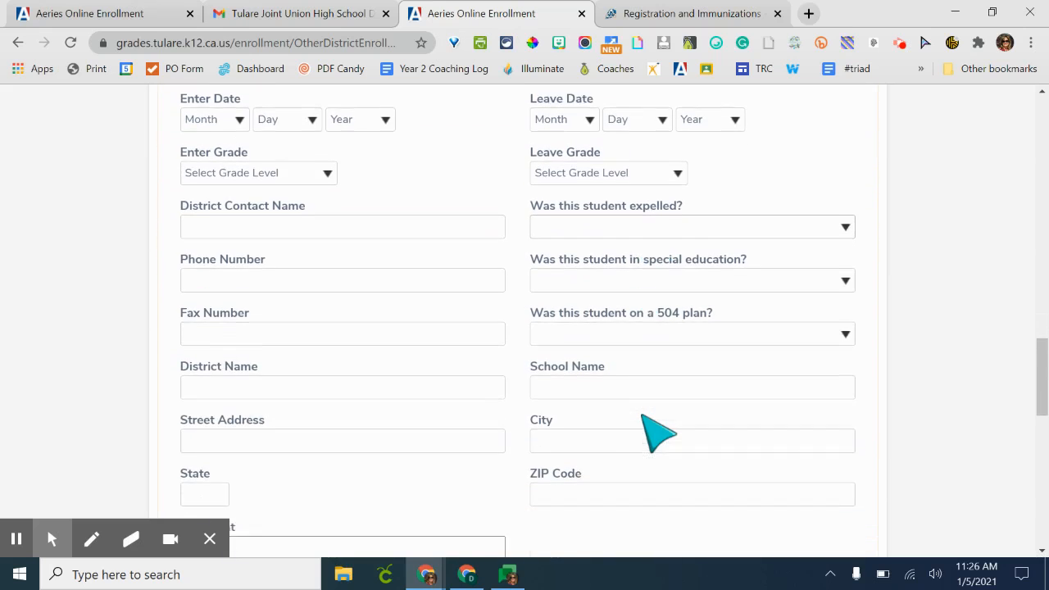
pyautogui.scroll(-9, 656, 431)
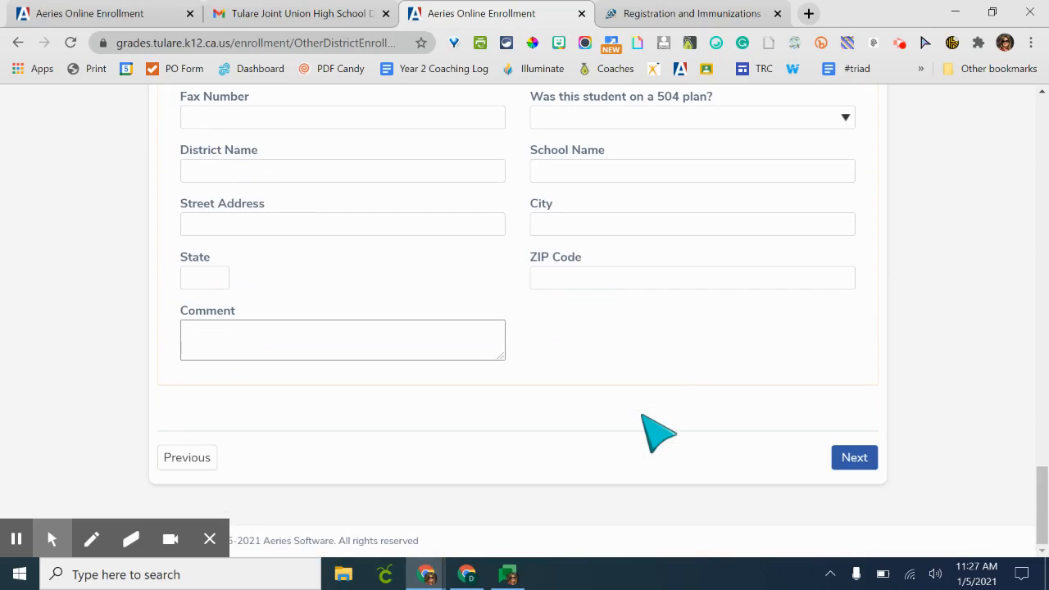
pyautogui.click(857, 458)
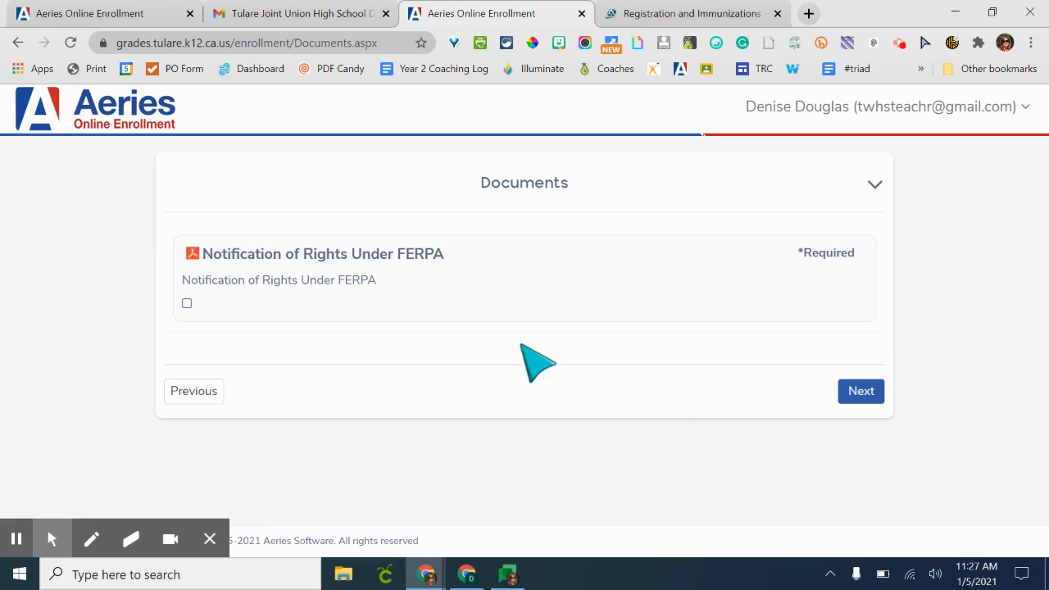
# - Review the Notification of Rights Under FERPA document, acknowledge it, and continue past the Documents page
pyautogui.click(394, 263)
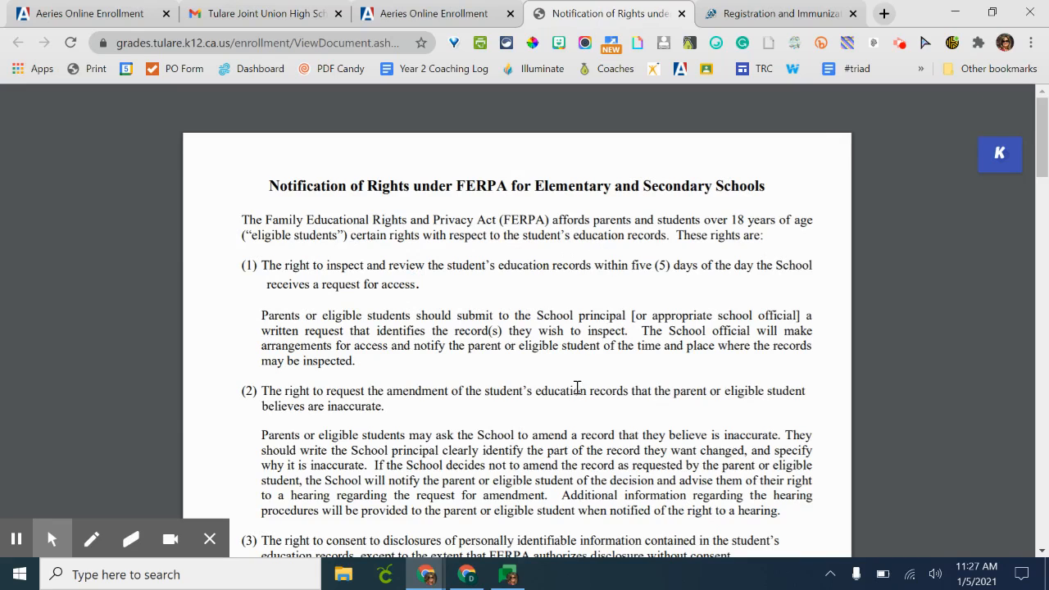
pyautogui.scroll(-4, 577, 388)
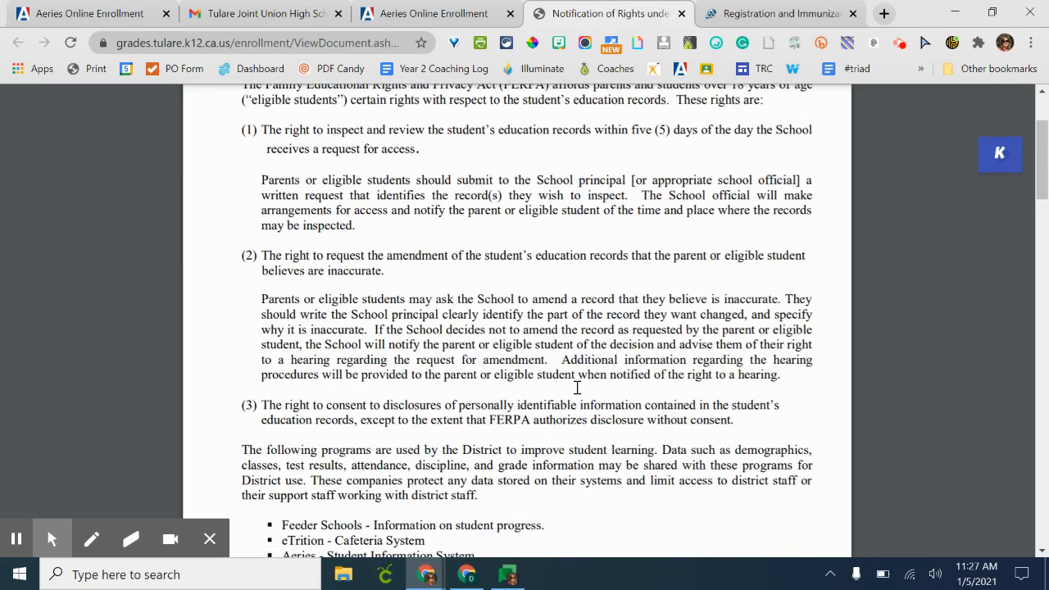
pyautogui.scroll(-3, 577, 388)
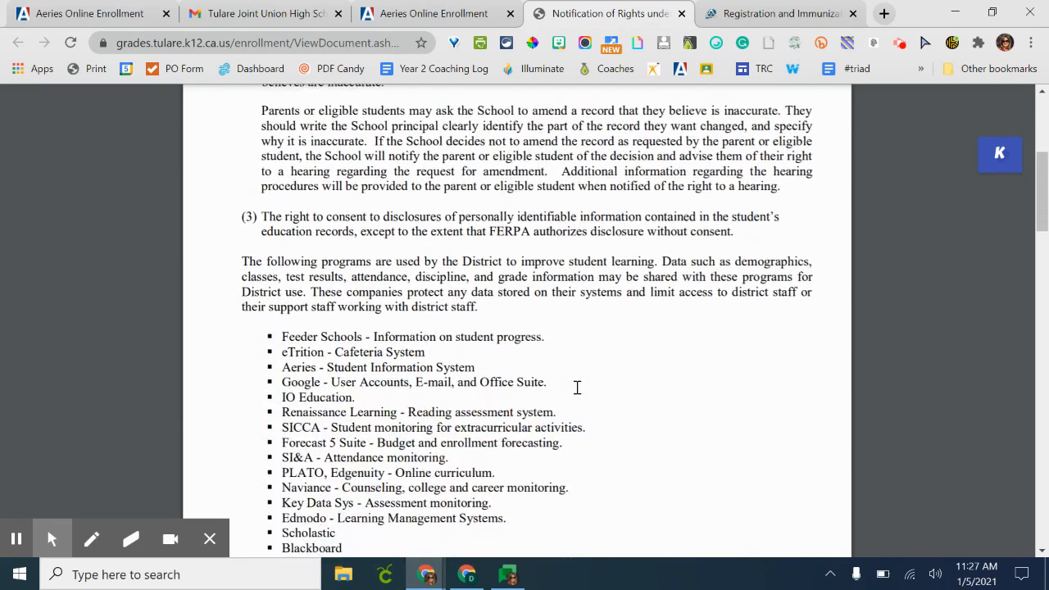
pyautogui.scroll(-4, 577, 388)
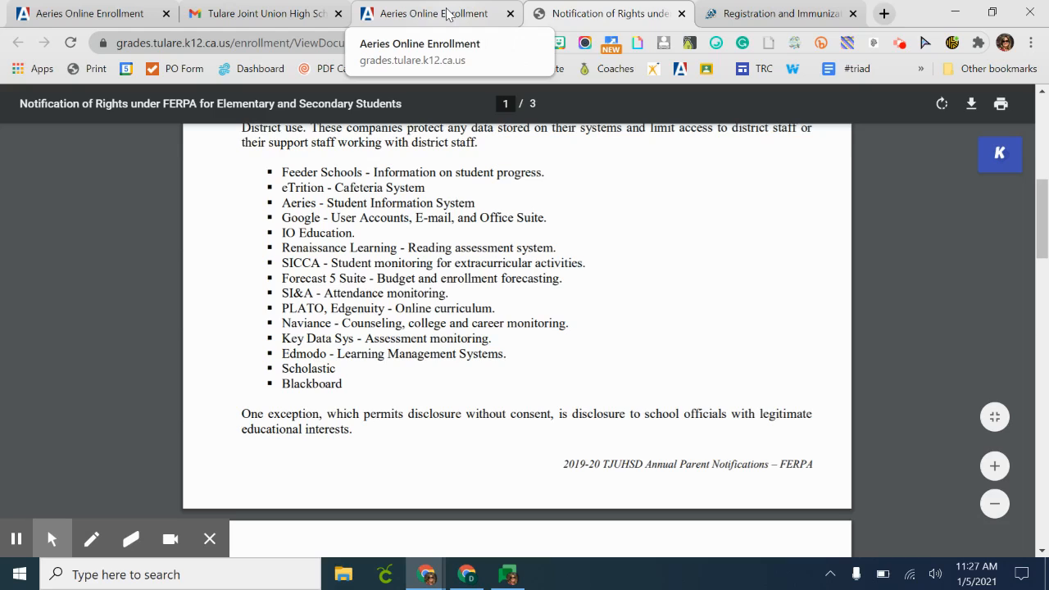
pyautogui.click(448, 20)
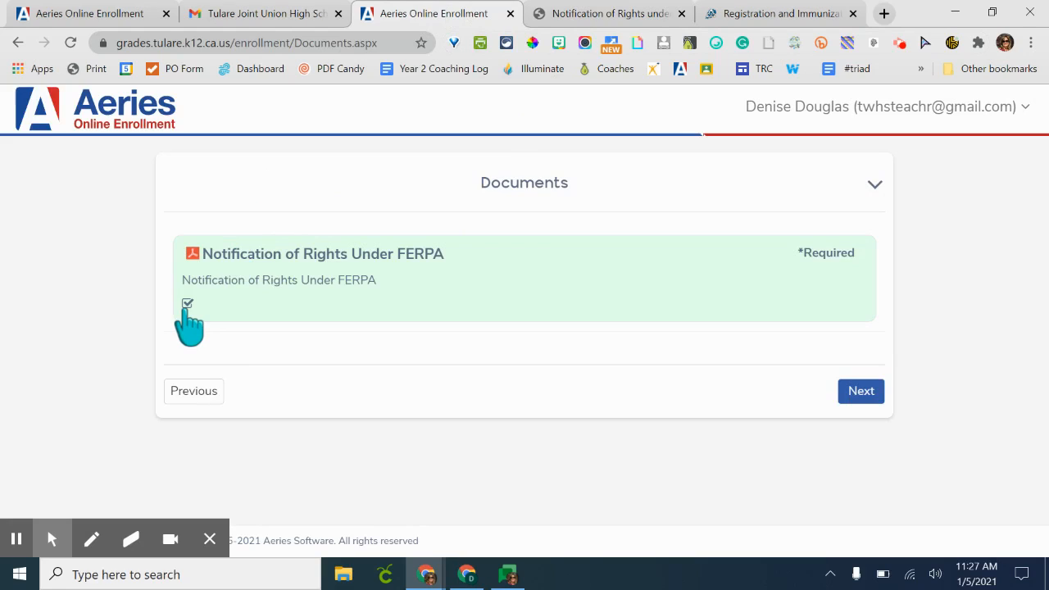
pyautogui.click(860, 394)
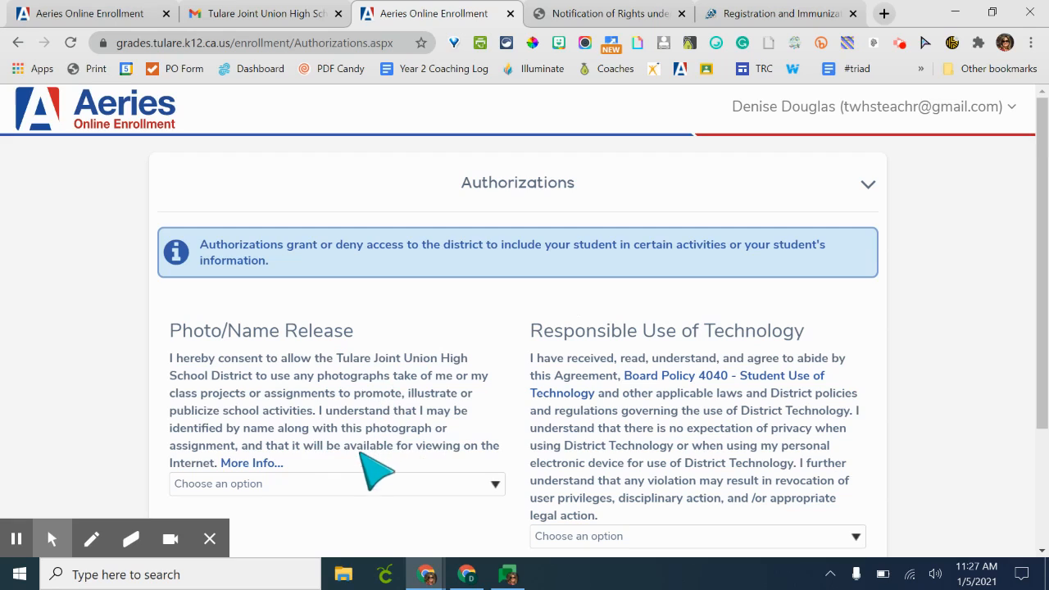
# - Set the Photo/Name Release authorization to Yes
pyautogui.click(302, 485)
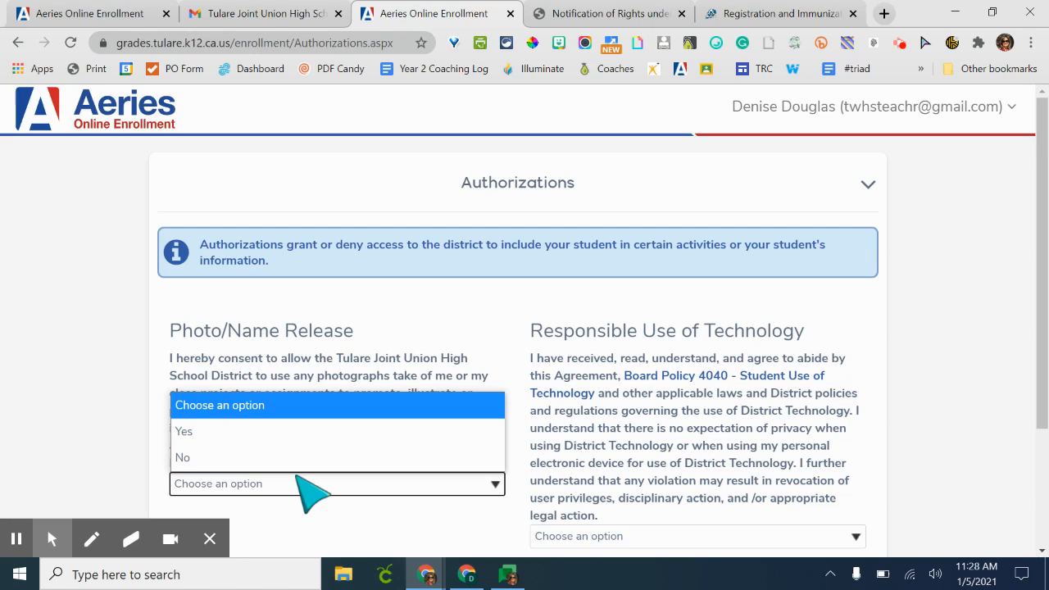
pyautogui.click(305, 435)
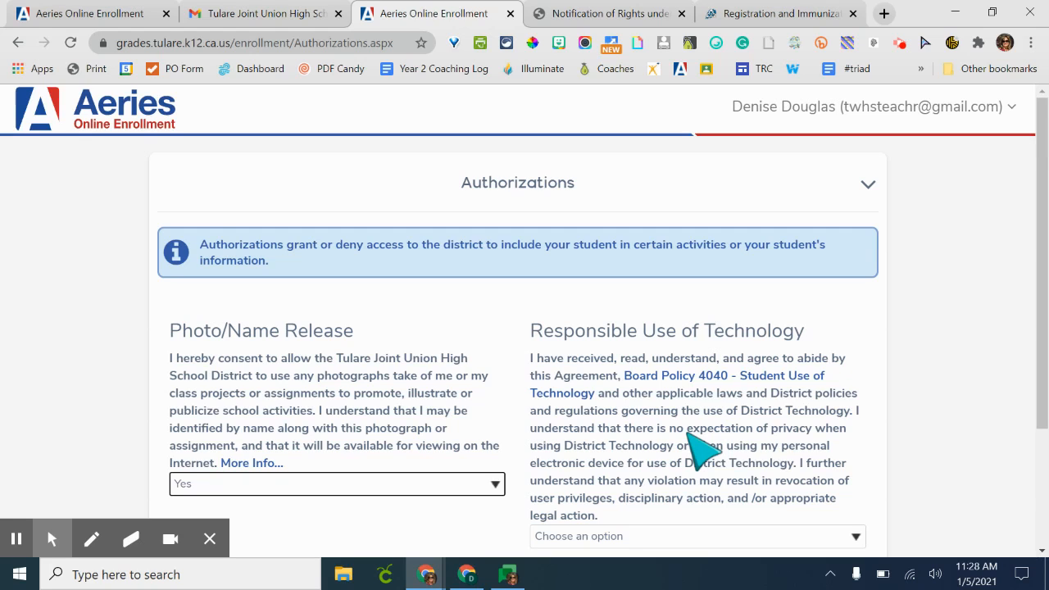
# - Open and read the Board Policy 4040 Student Use of Technology document, then return to the enrollment form
pyautogui.scroll(-1, 697, 443)
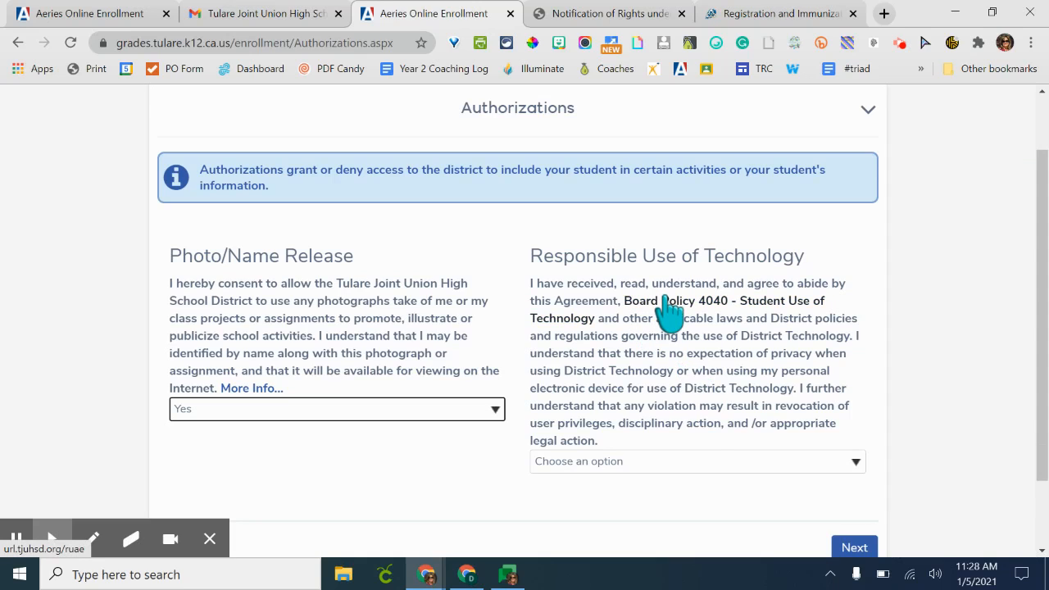
pyautogui.click(669, 309)
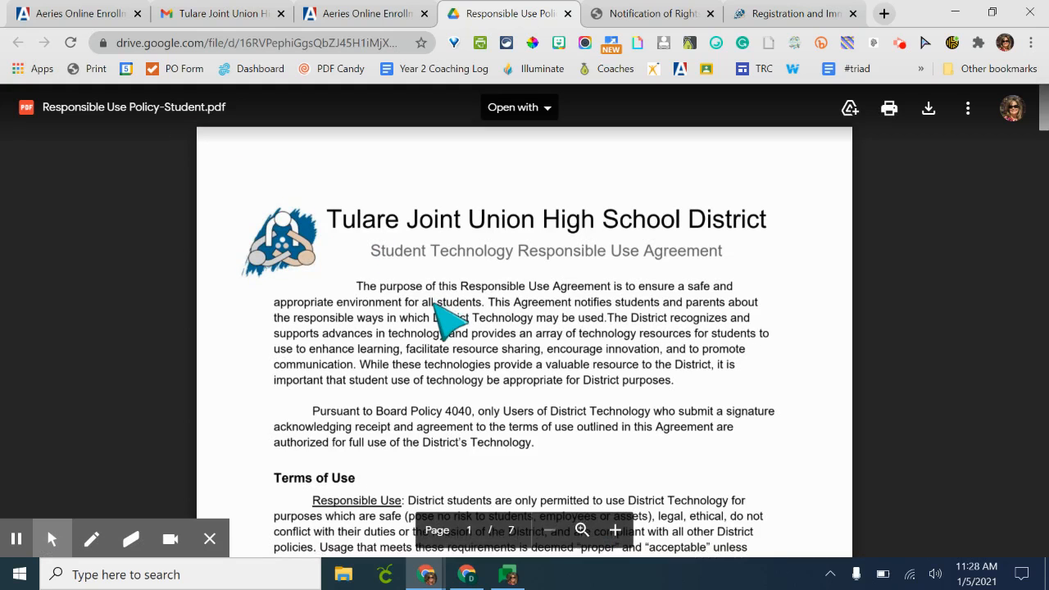
pyautogui.scroll(-1, 433, 301)
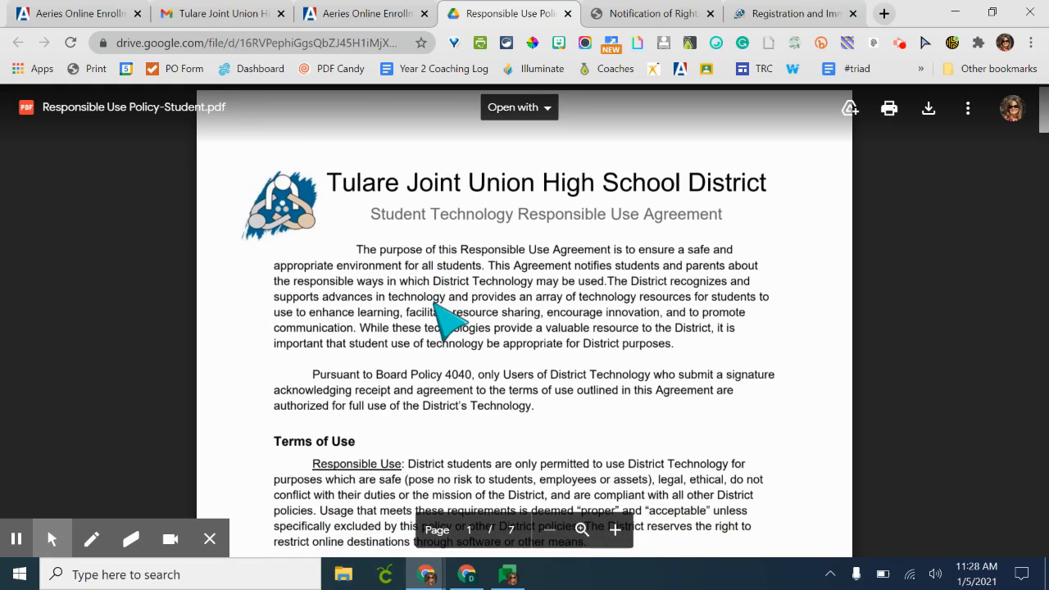
pyautogui.scroll(-3, 459, 278)
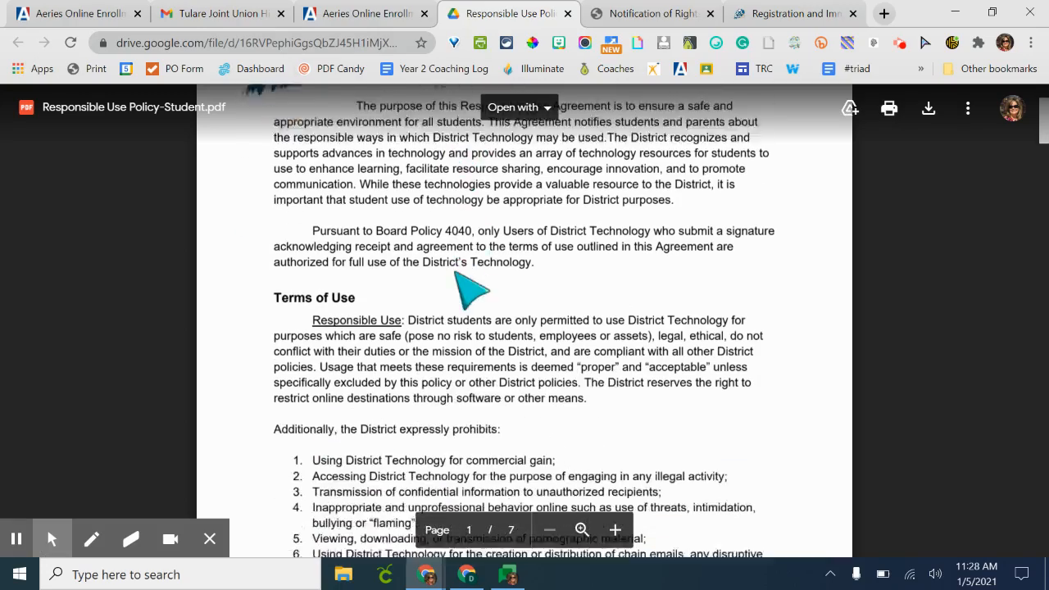
pyautogui.scroll(-9, 473, 283)
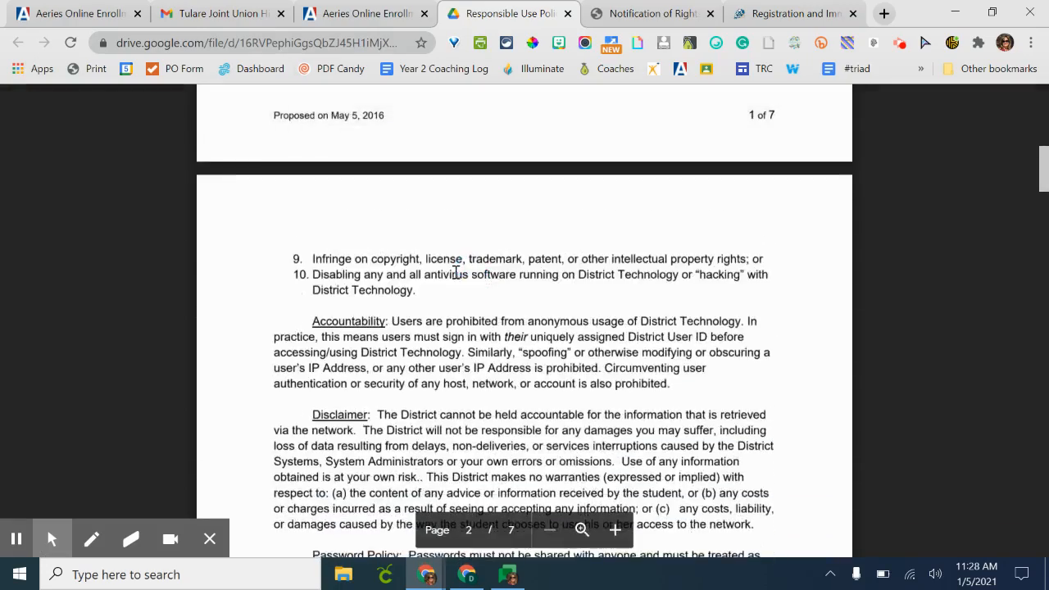
pyautogui.scroll(-2, 456, 272)
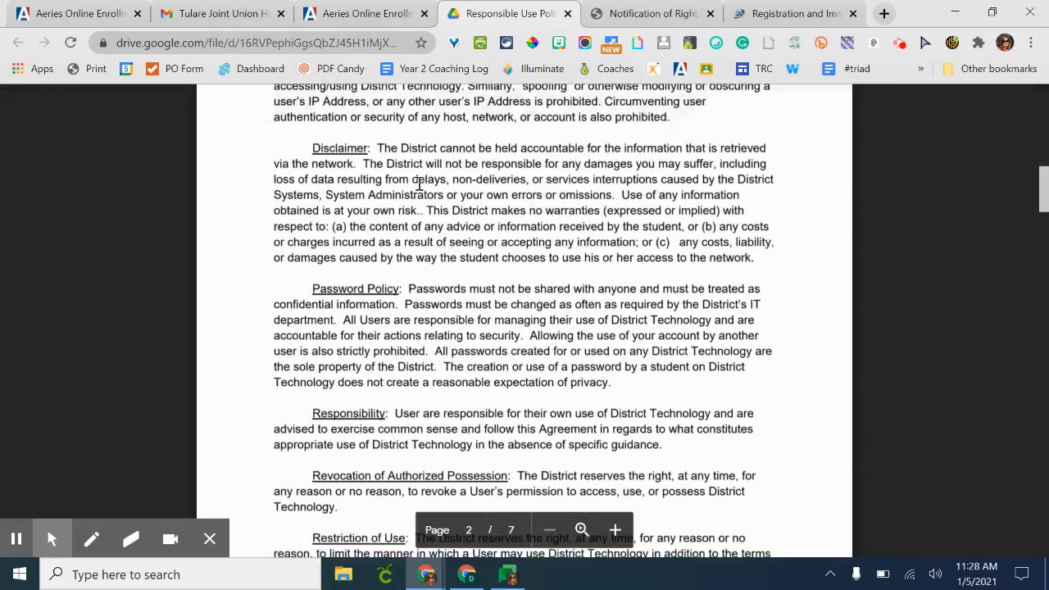
pyautogui.click(379, 14)
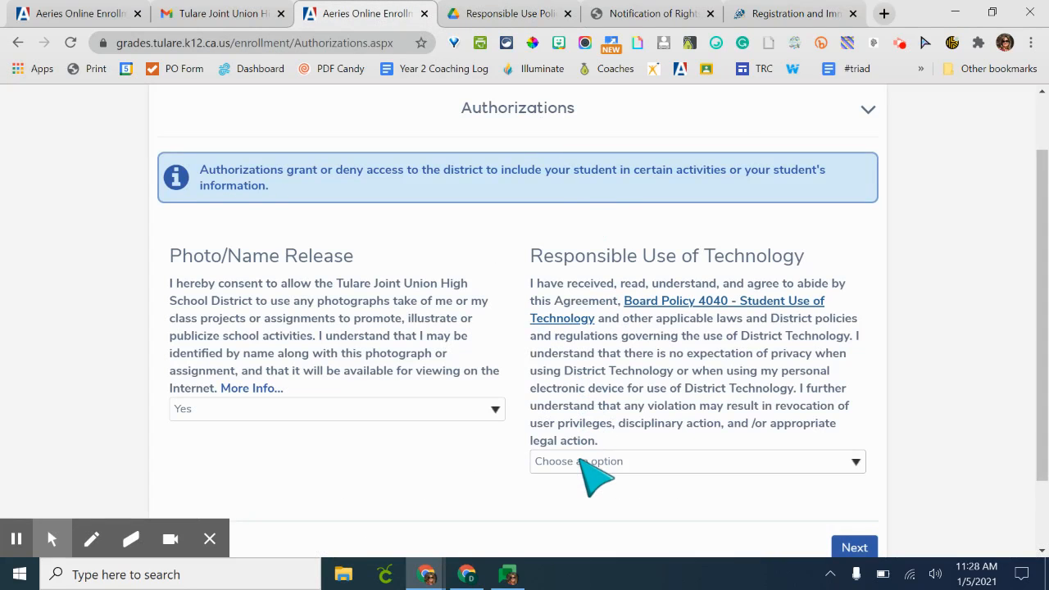
# - Agree to the Responsible Use of Technology authorization with Yes and continue to the next page
pyautogui.click(672, 463)
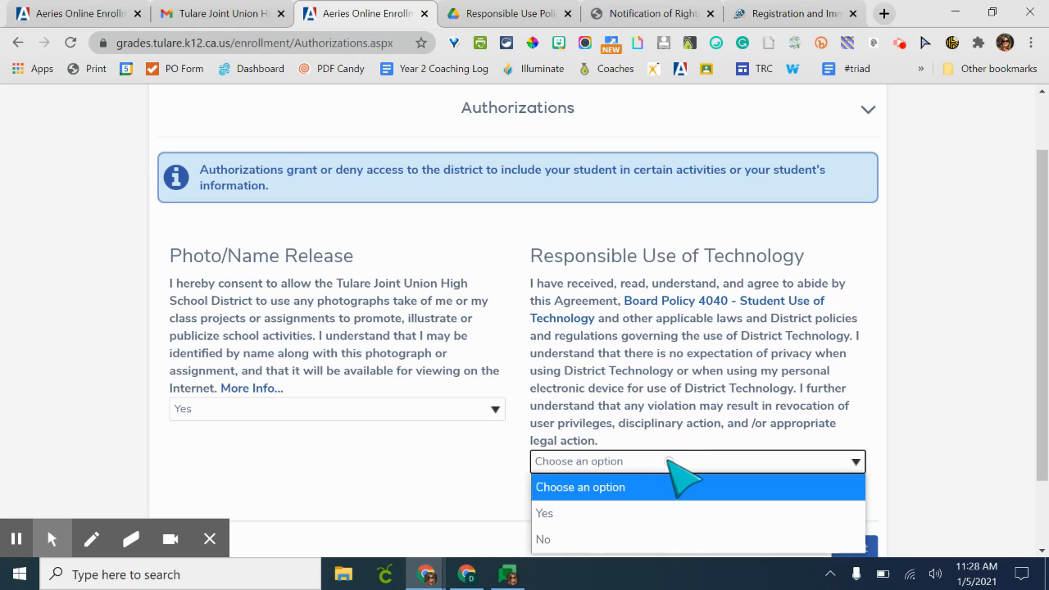
pyautogui.click(643, 515)
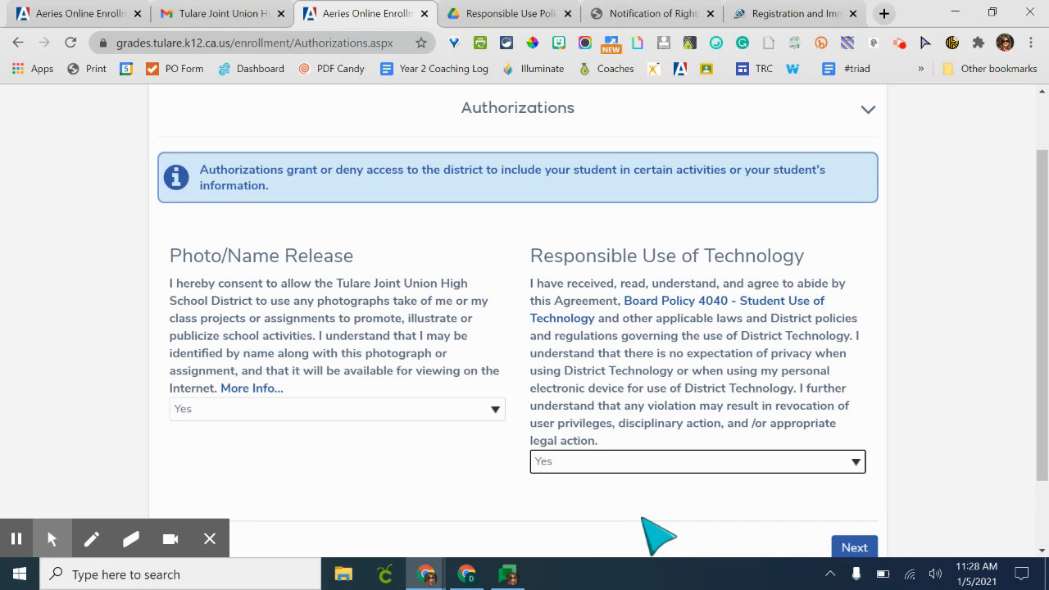
pyautogui.scroll(-1, 656, 537)
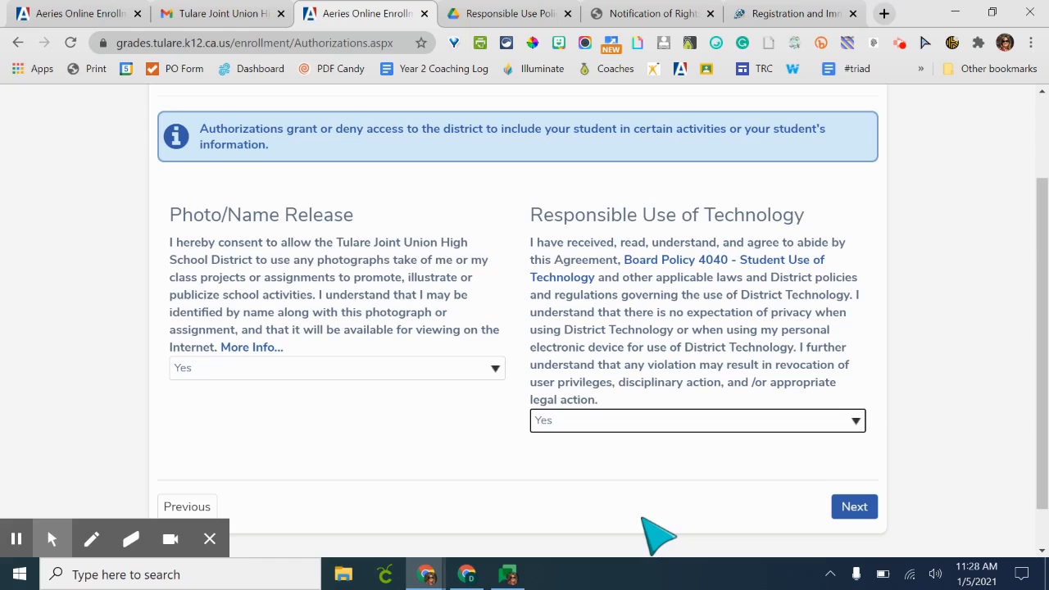
pyautogui.scroll(-1, 643, 518)
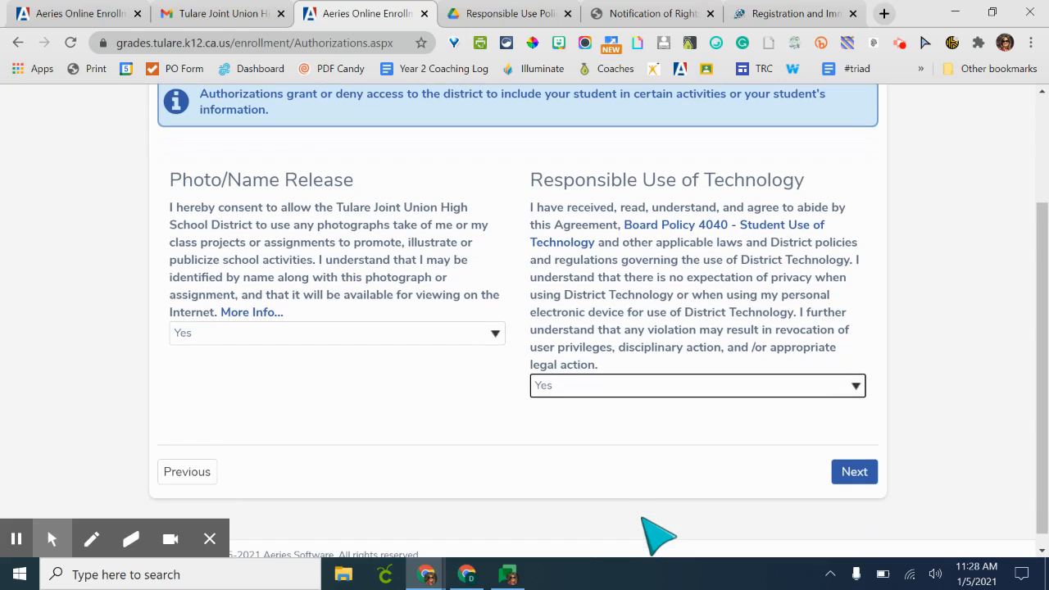
pyautogui.click(848, 474)
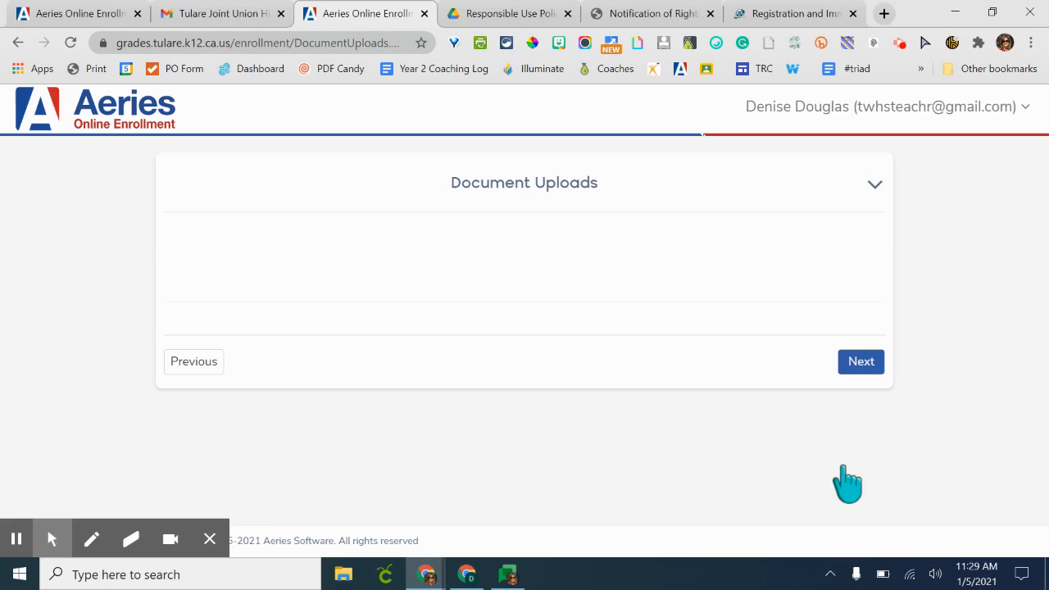
# - Continue past the empty Document Uploads page to the Supplemental Questions
pyautogui.rightClick(865, 373)
pyautogui.click(865, 373)
pyautogui.click(866, 380)
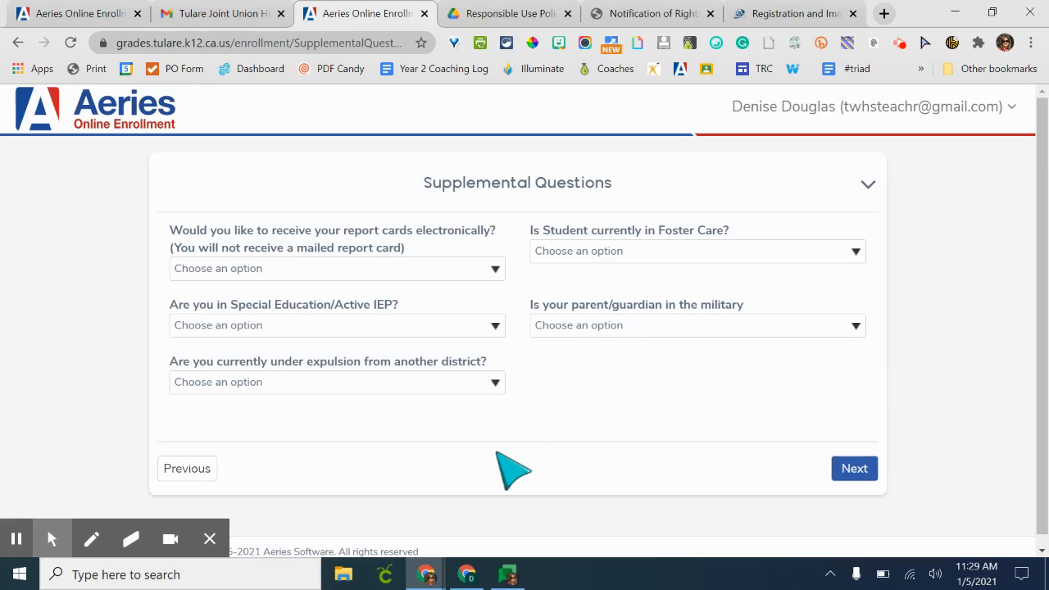
# - Choose Only Electronic Report Cards and Not Special Education or Active IEP in the supplemental questions
pyautogui.click(336, 270)
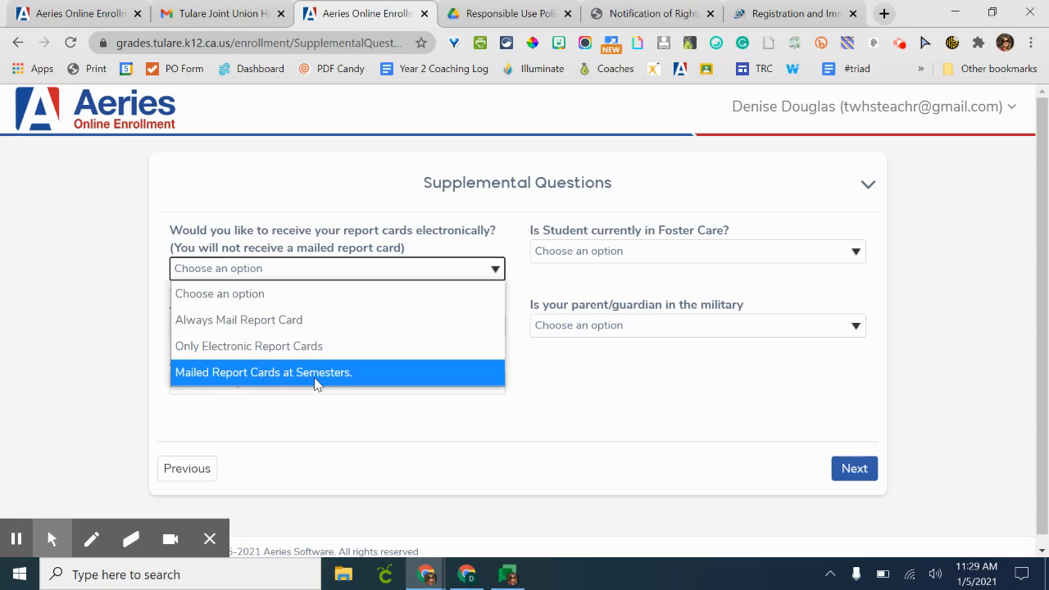
pyautogui.click(319, 347)
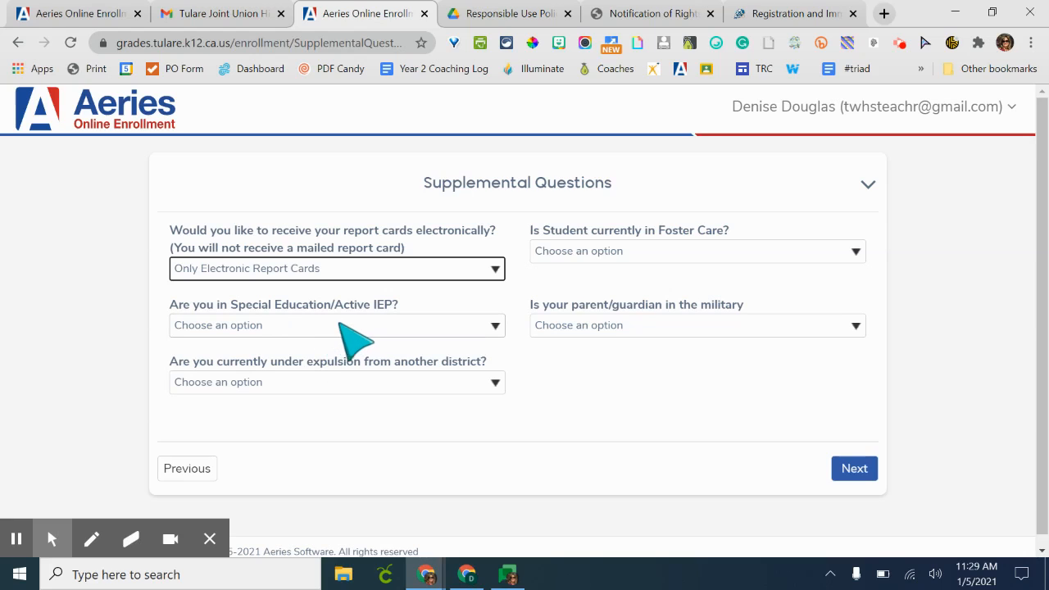
pyautogui.click(351, 325)
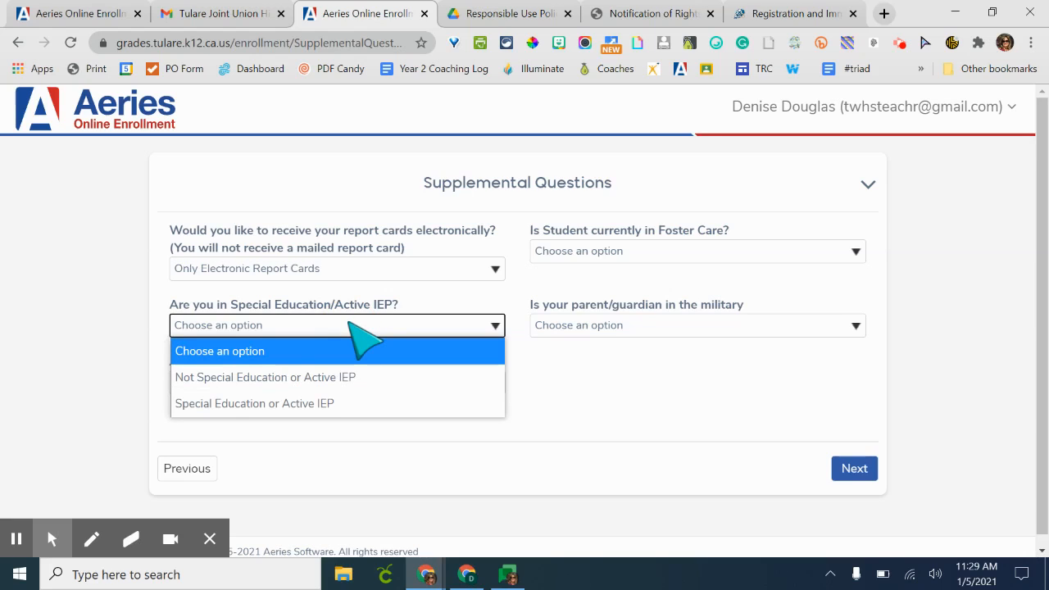
pyautogui.click(344, 379)
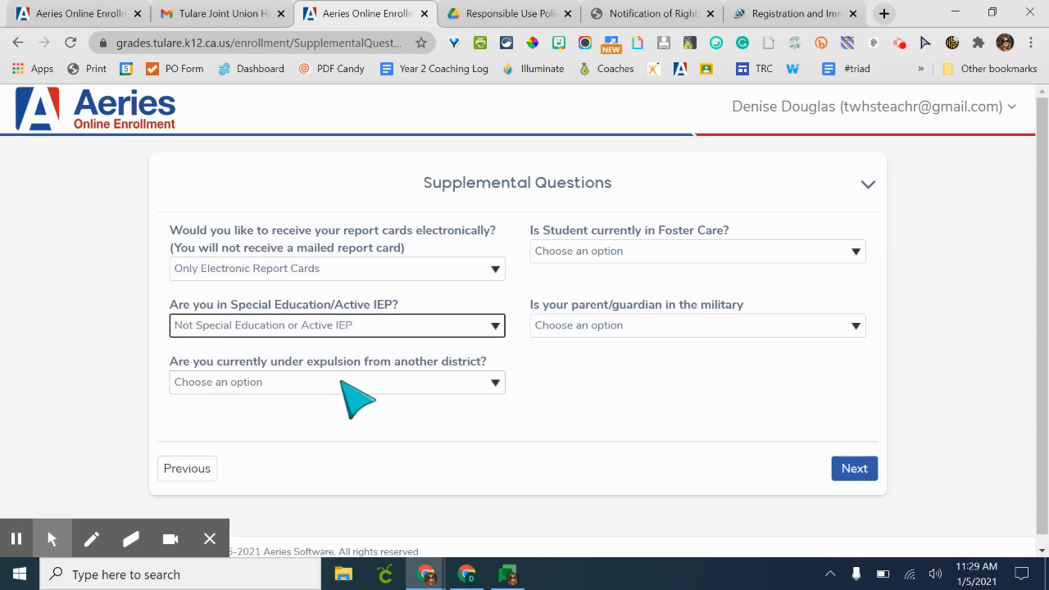
# - Answer No for expulsion from another district and Not Foster for foster care in the supplemental questions
pyautogui.click(353, 384)
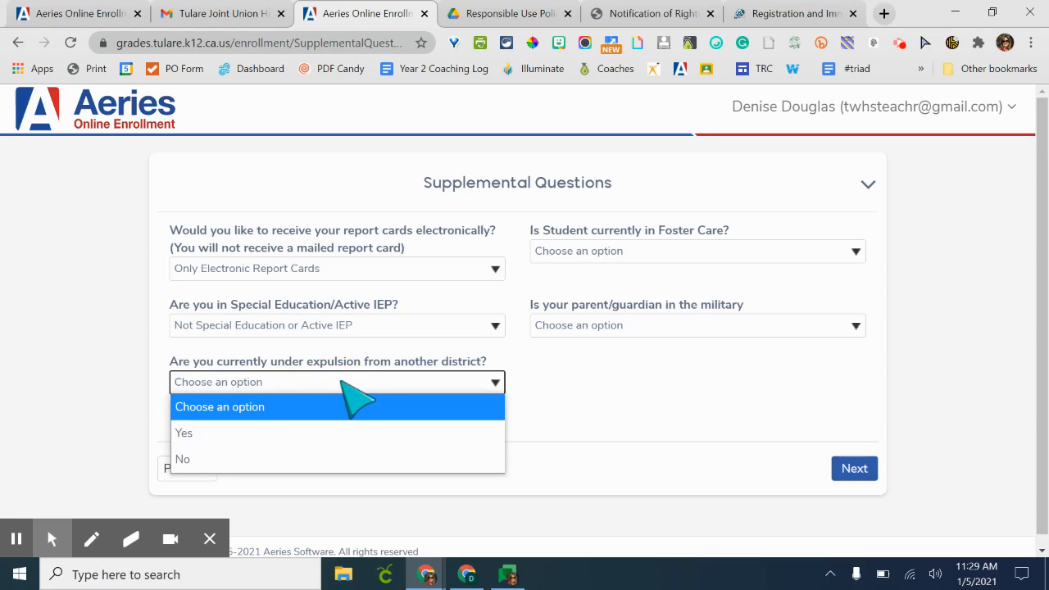
pyautogui.click(335, 461)
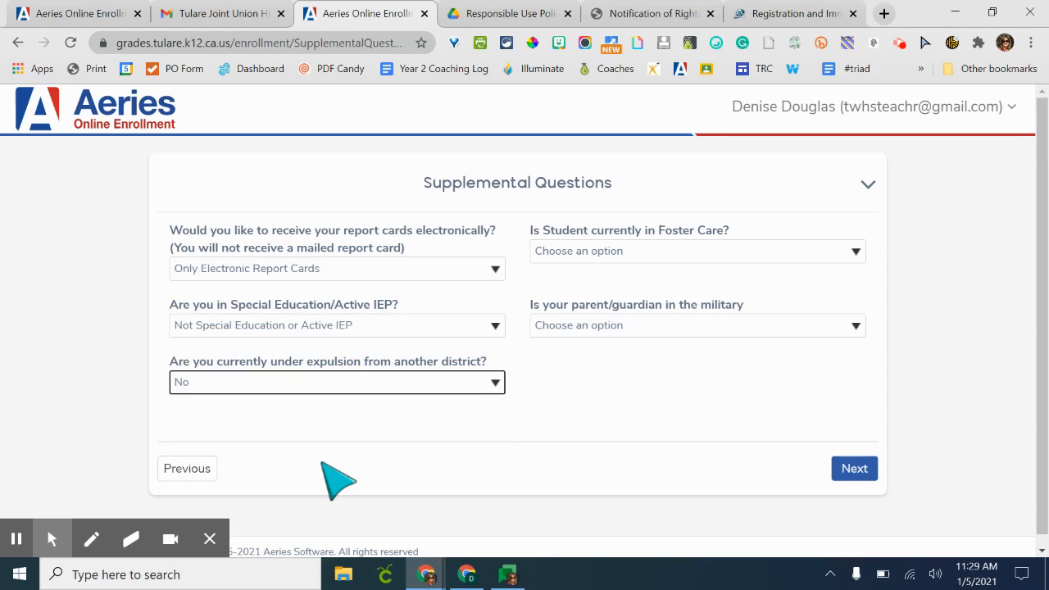
pyautogui.rightClick(574, 257)
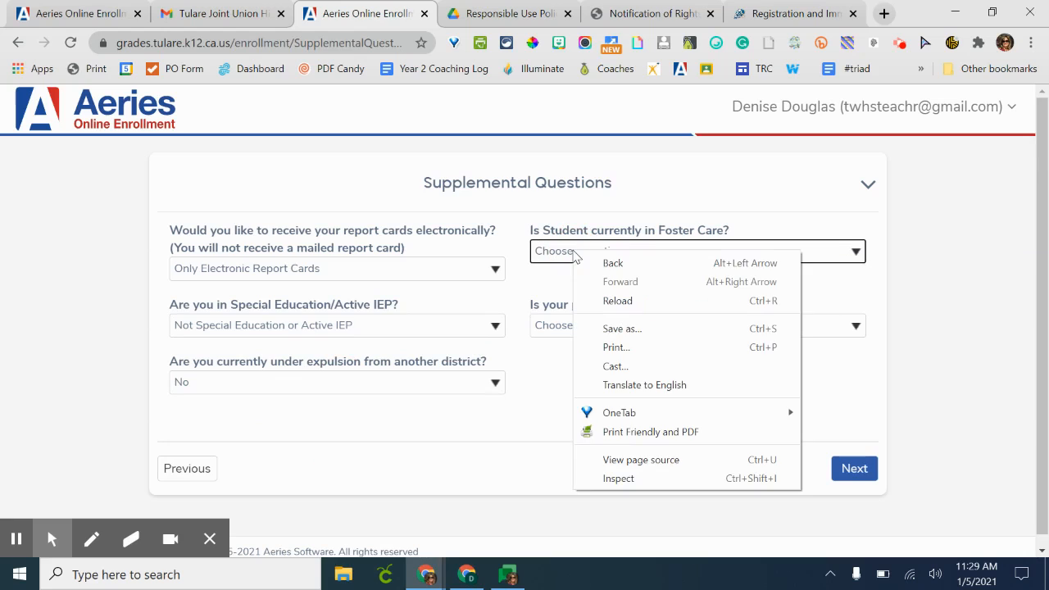
pyautogui.click(564, 254)
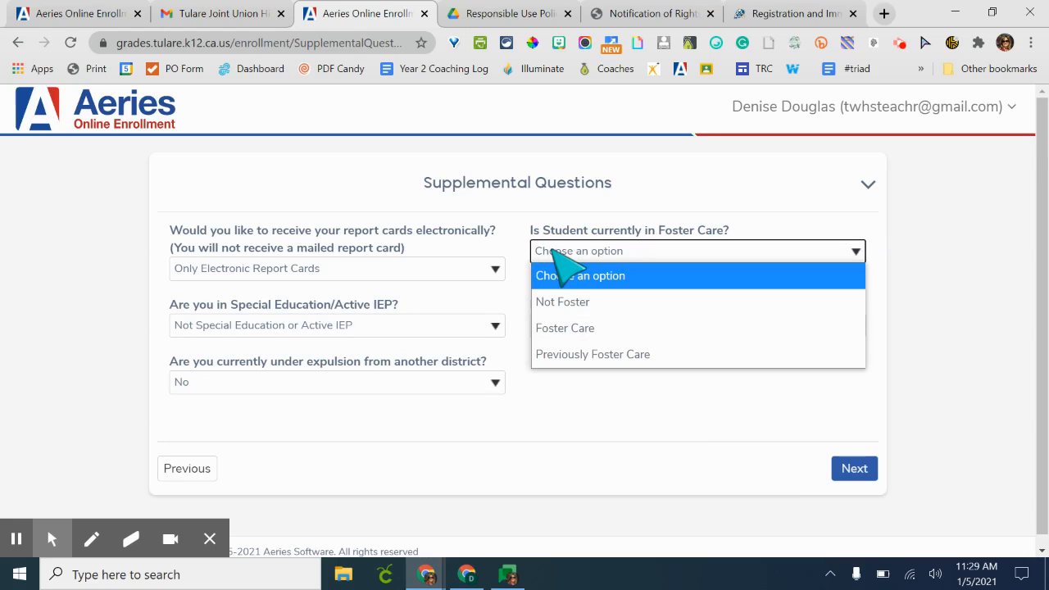
pyautogui.click(570, 304)
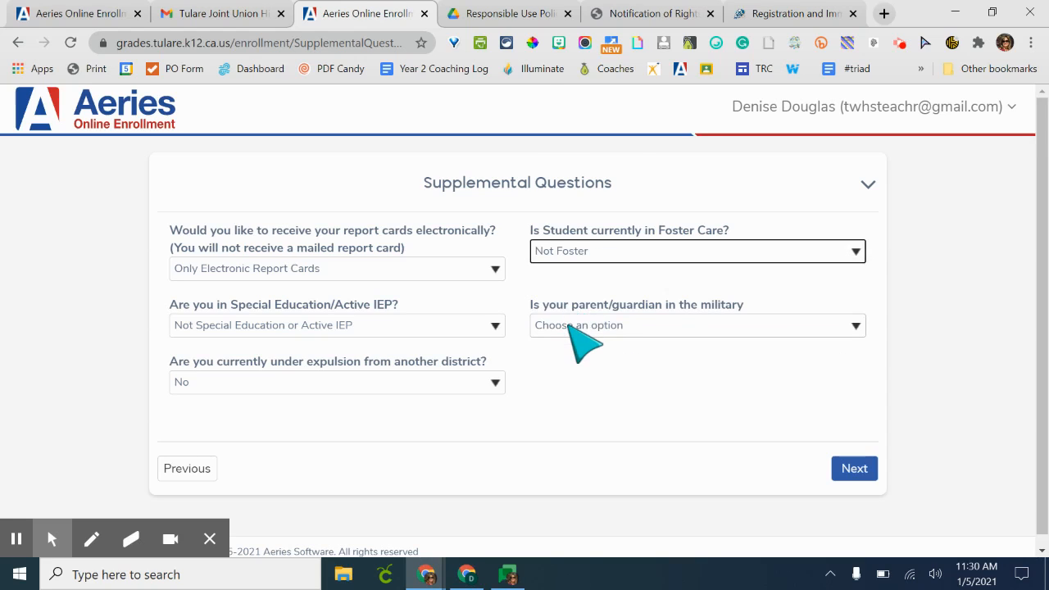
# - Set the parent/guardian military question to NO and continue to the confirmation page
pyautogui.click(572, 327)
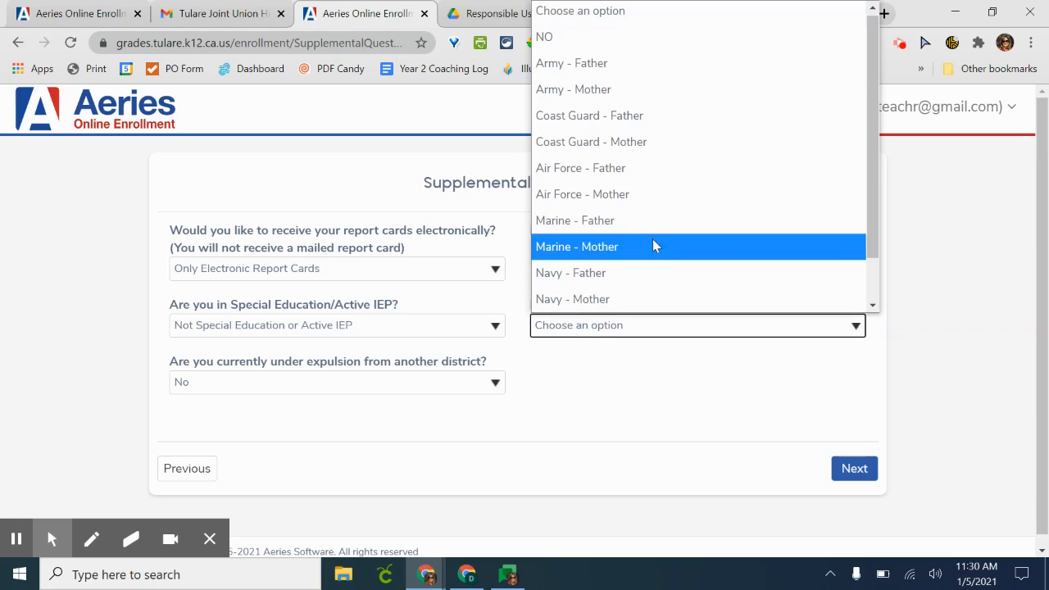
pyautogui.click(631, 50)
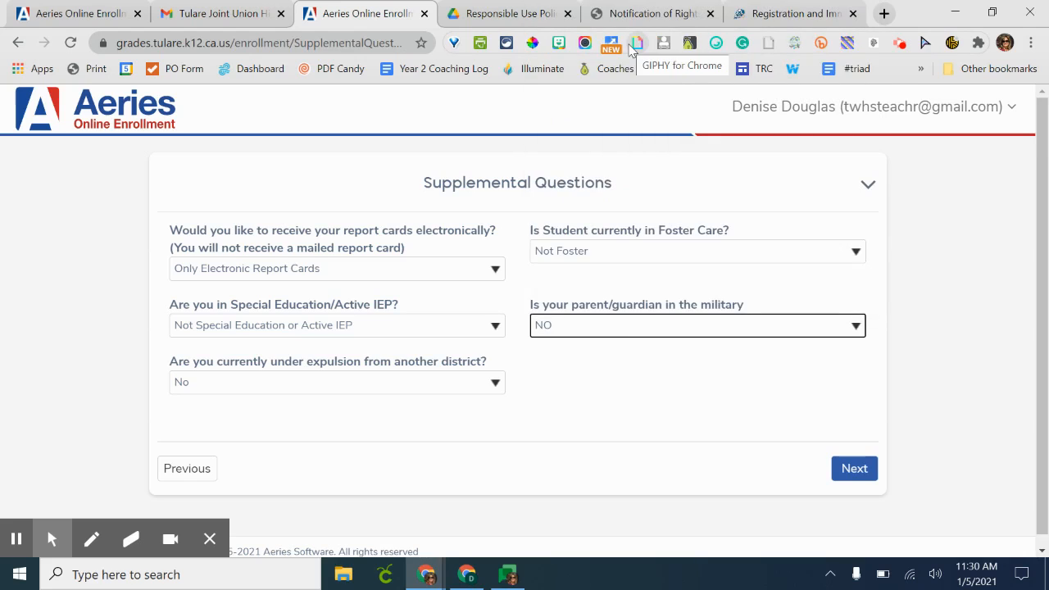
pyautogui.click(853, 469)
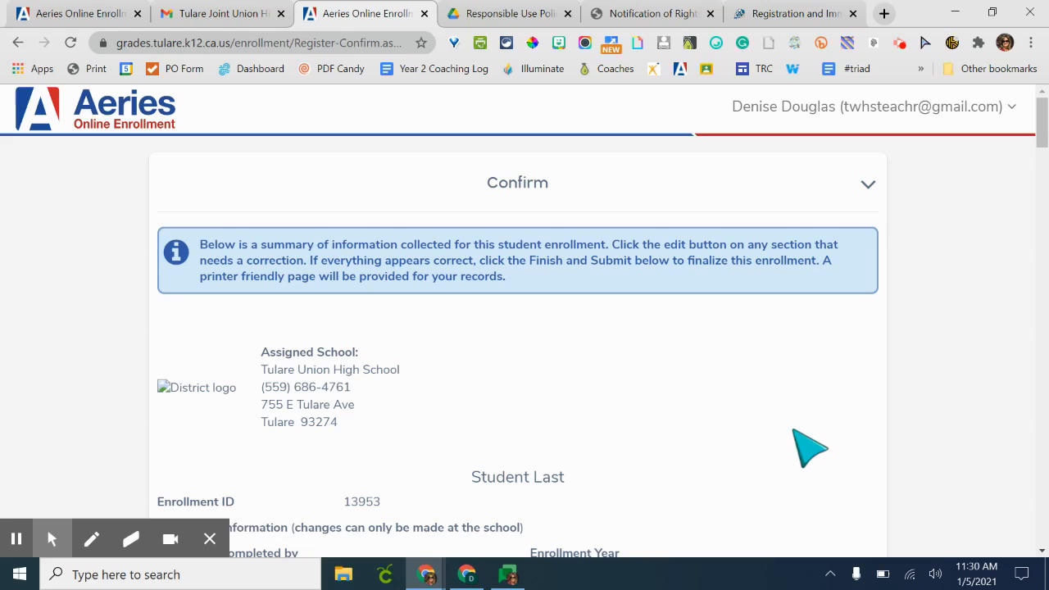
# - Review the enrollment summary on the Confirm page, section by section
pyautogui.scroll(-1, 809, 448)
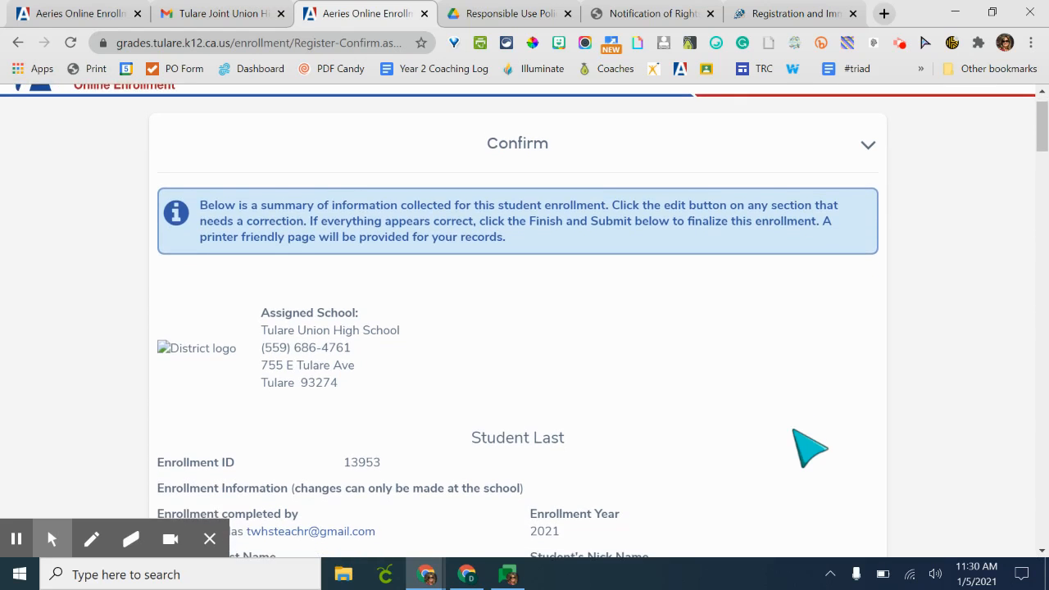
pyautogui.scroll(-1, 809, 449)
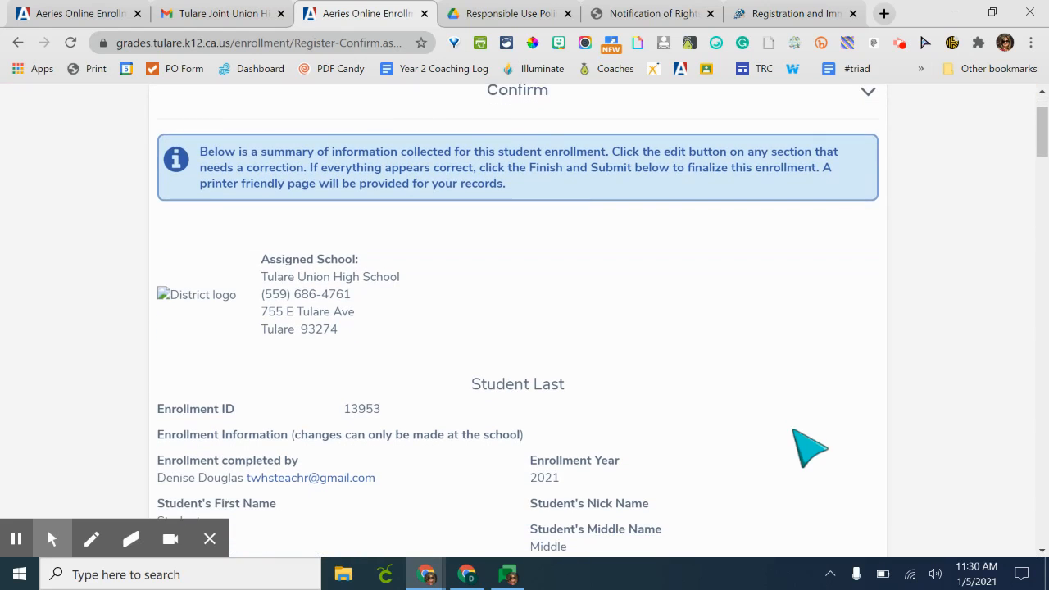
pyautogui.scroll(-2, 809, 449)
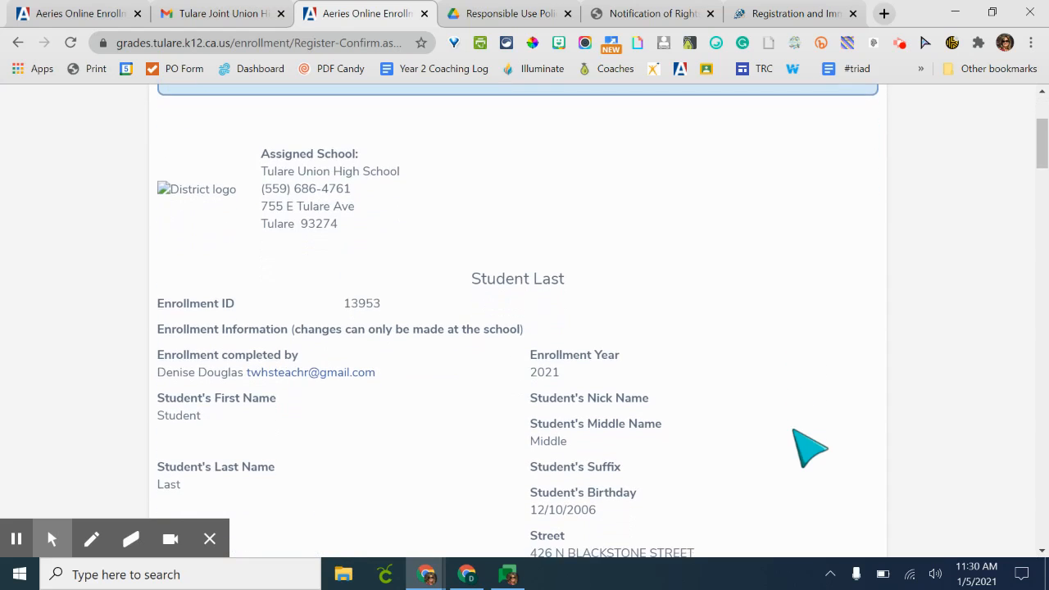
pyautogui.scroll(-3, 809, 449)
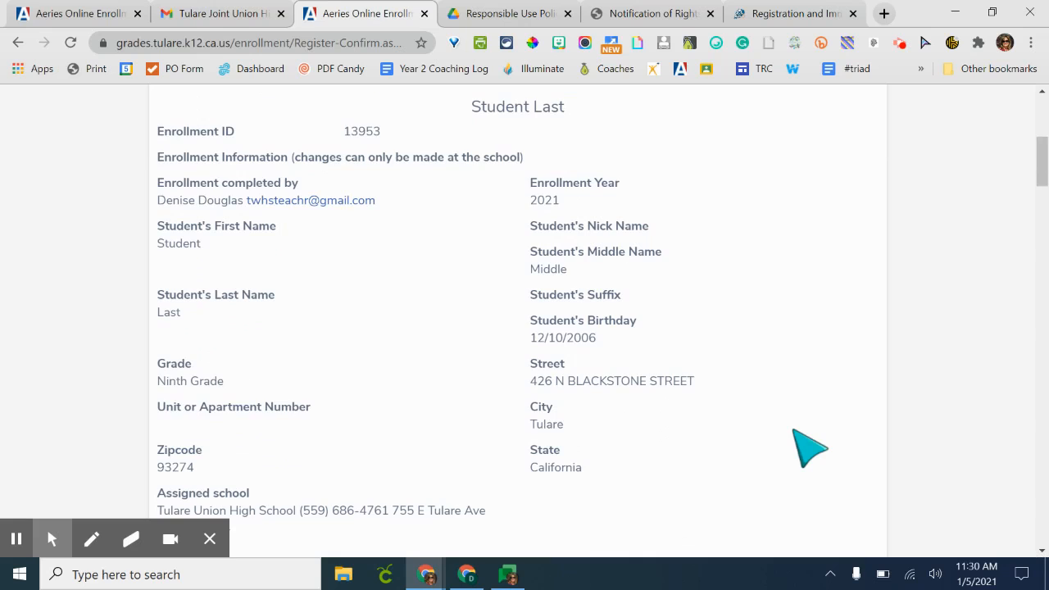
pyautogui.scroll(-3, 810, 449)
pyautogui.scroll(-3, 809, 448)
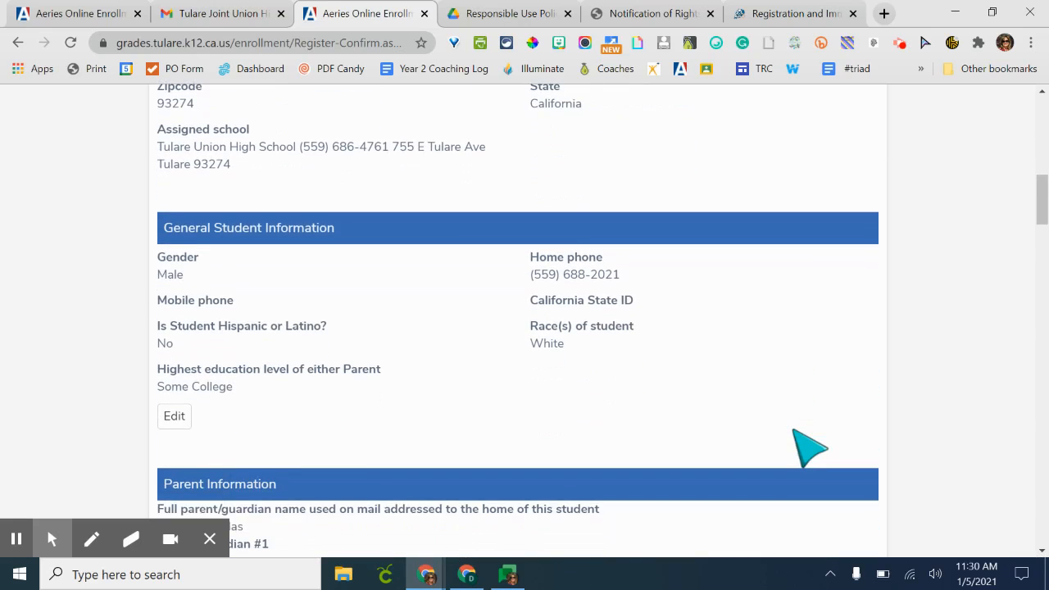
pyautogui.scroll(-3, 809, 448)
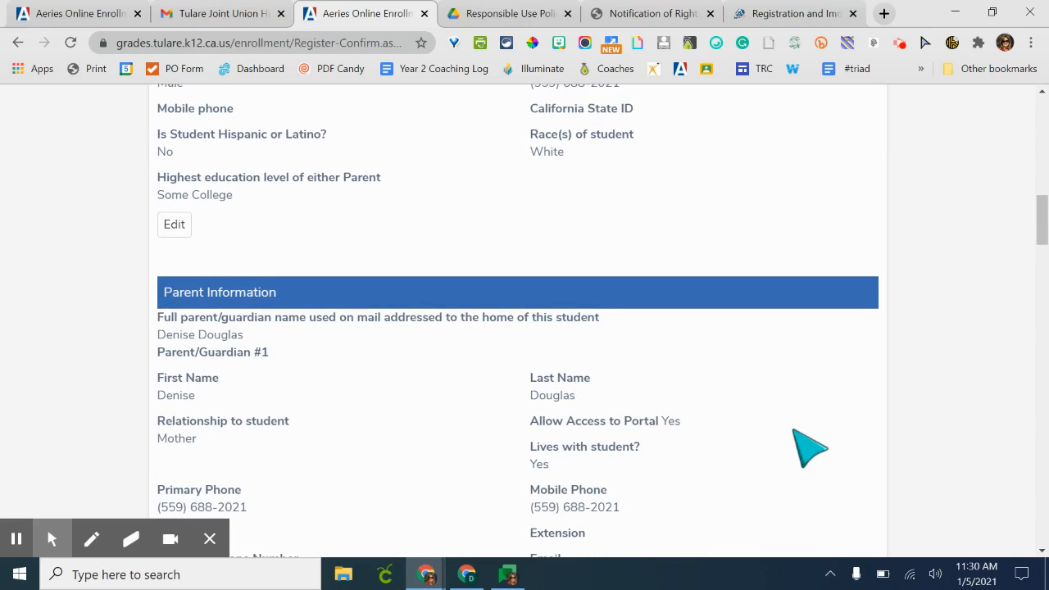
pyautogui.scroll(-3, 809, 449)
pyautogui.scroll(-5, 809, 448)
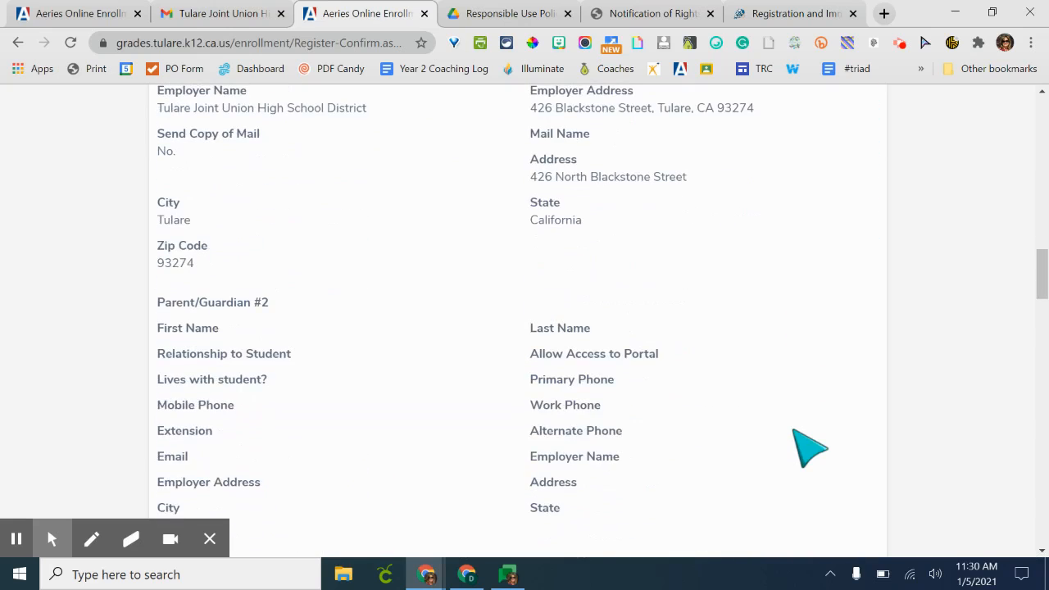
pyautogui.scroll(-4, 809, 448)
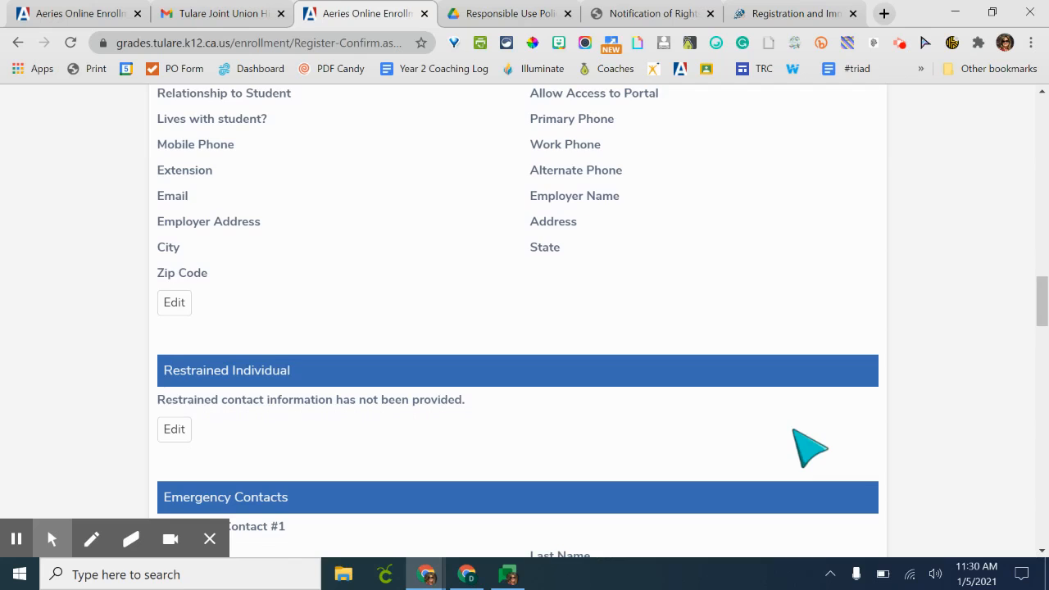
pyautogui.scroll(-4, 809, 448)
pyautogui.scroll(-3, 809, 448)
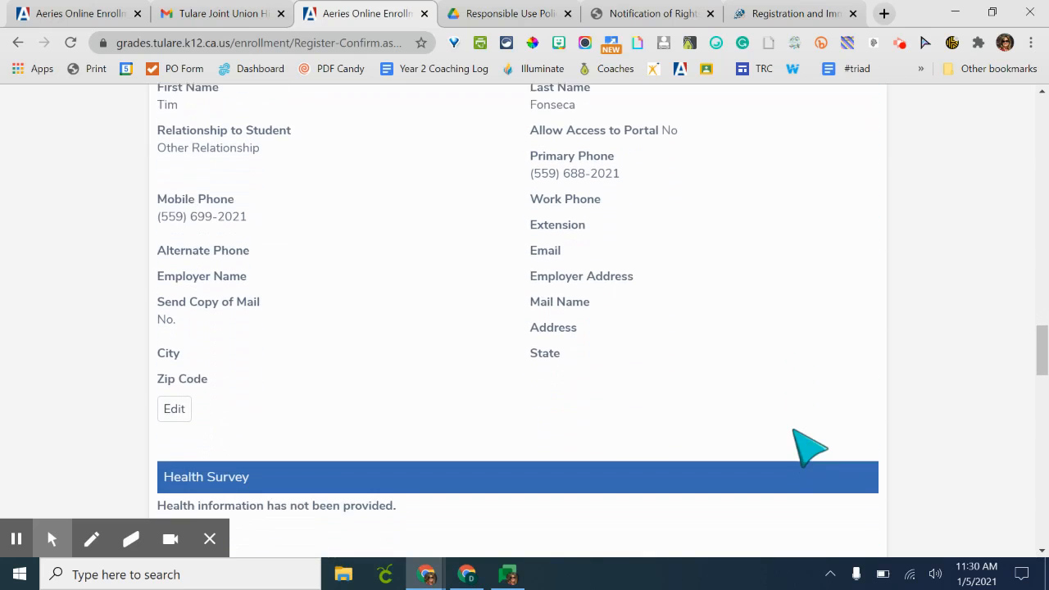
pyautogui.scroll(-1, 809, 448)
pyautogui.scroll(-4, 809, 449)
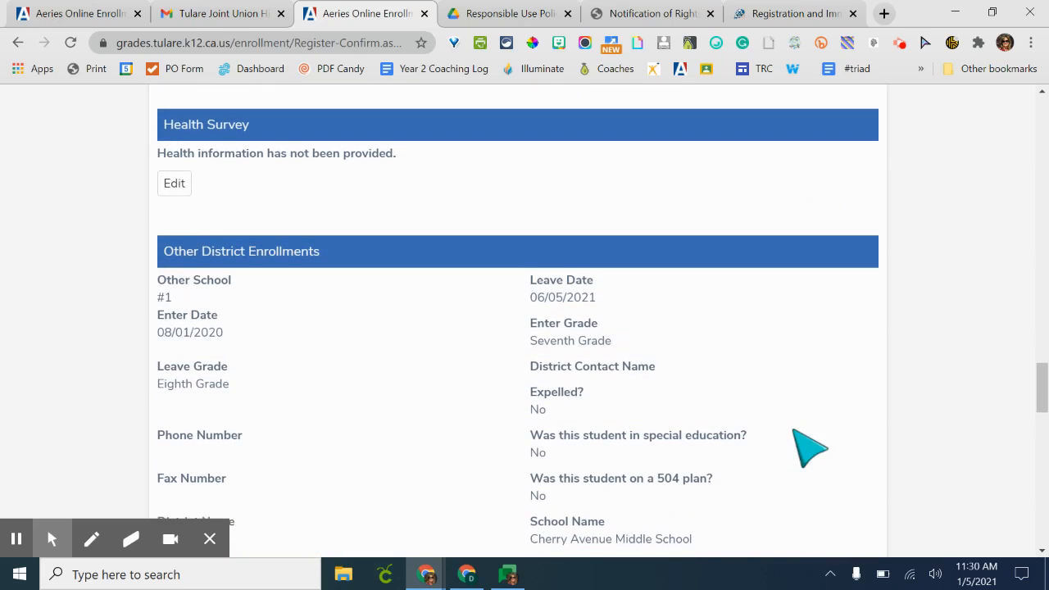
pyautogui.scroll(-3, 810, 448)
pyautogui.scroll(-2, 809, 449)
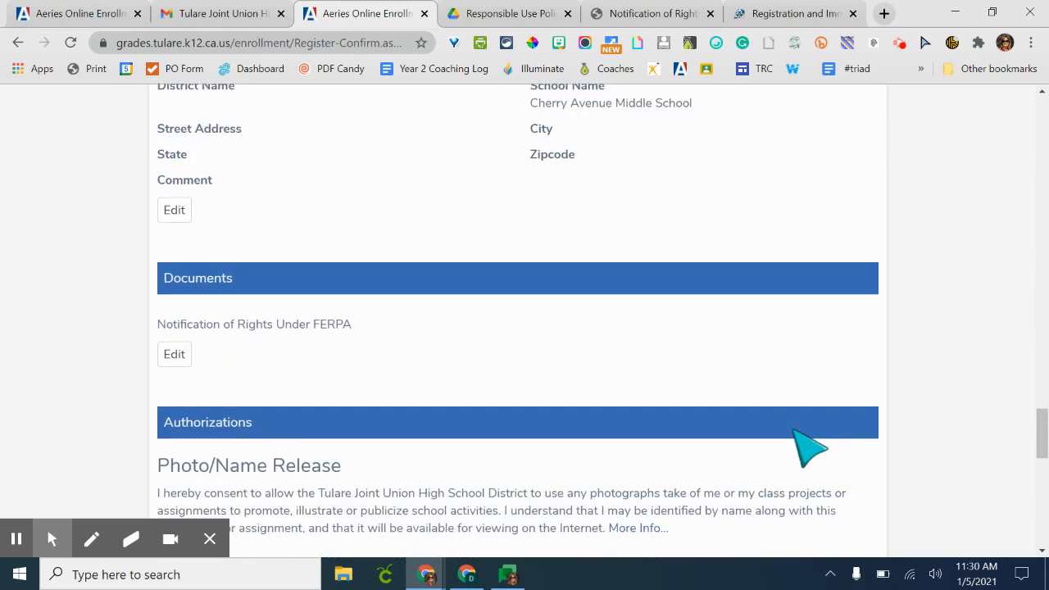
pyautogui.scroll(-2, 809, 449)
pyautogui.scroll(-3, 810, 448)
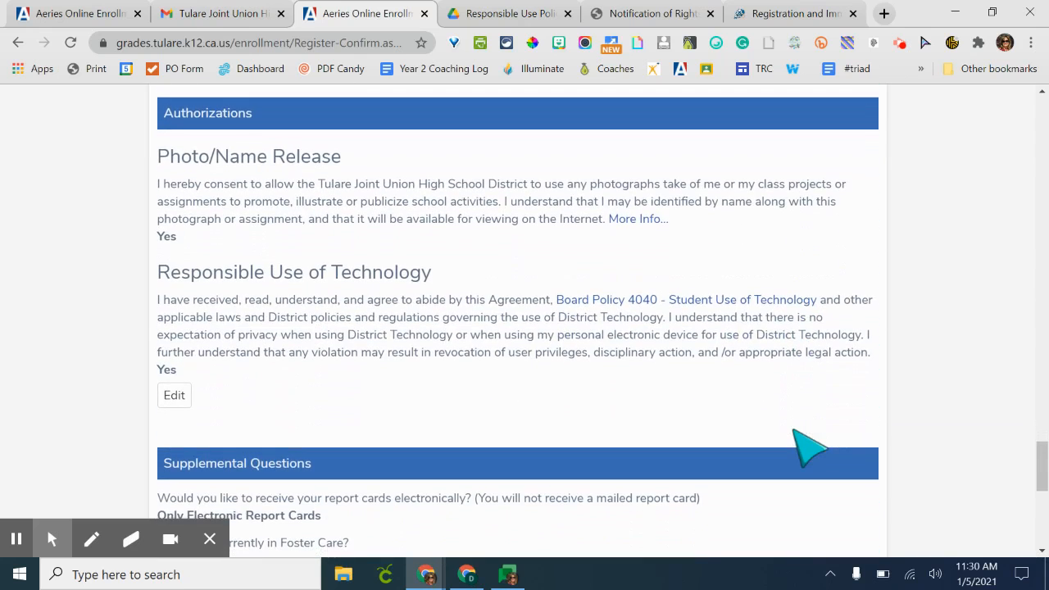
pyautogui.scroll(-3, 809, 448)
pyautogui.scroll(-3, 809, 449)
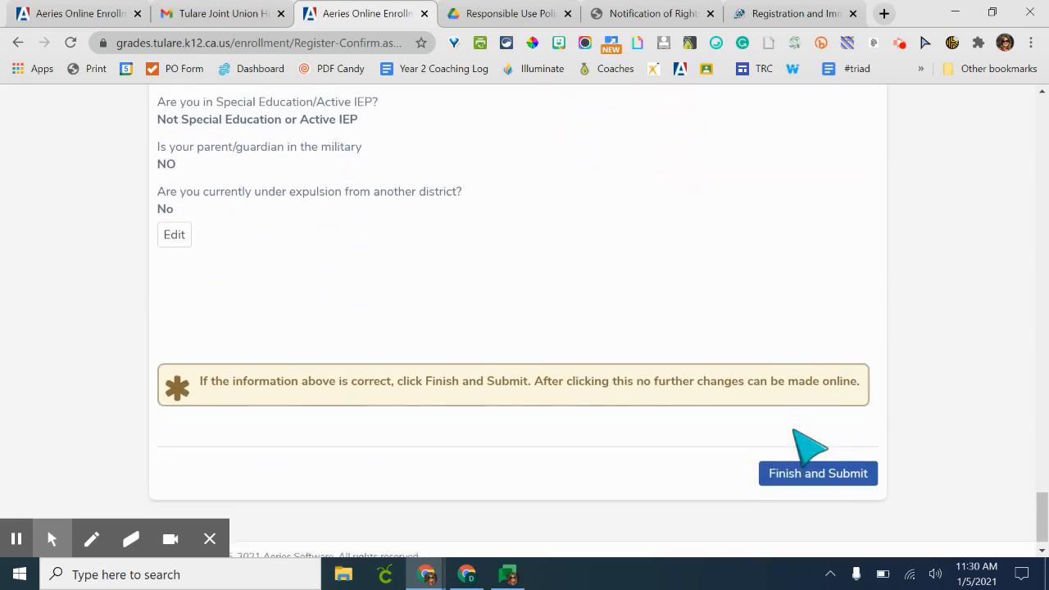
# - Finish and submit the student enrollment
pyautogui.scroll(-1, 809, 449)
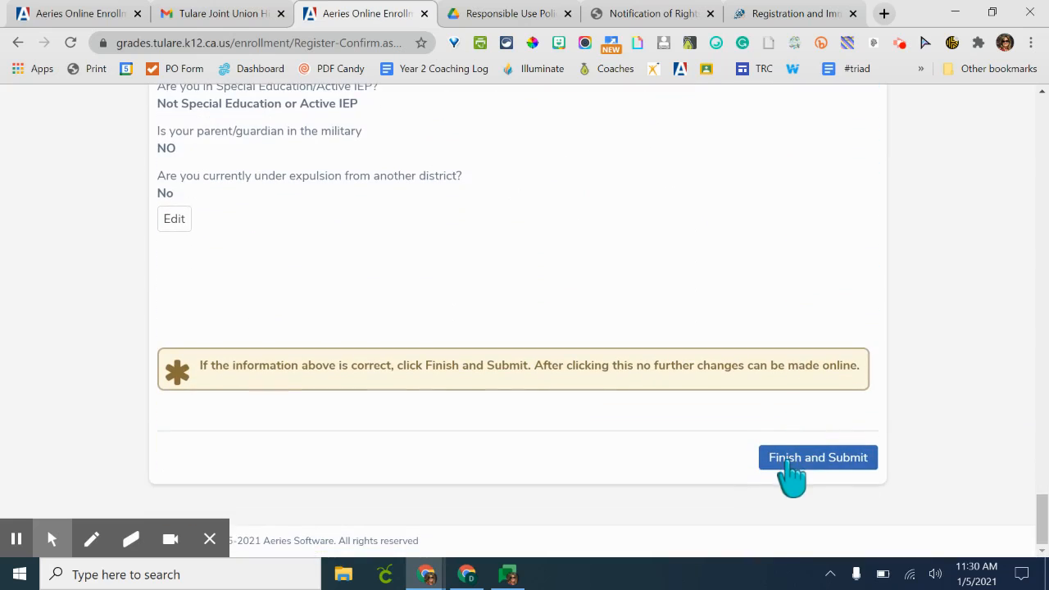
pyautogui.rightClick(792, 464)
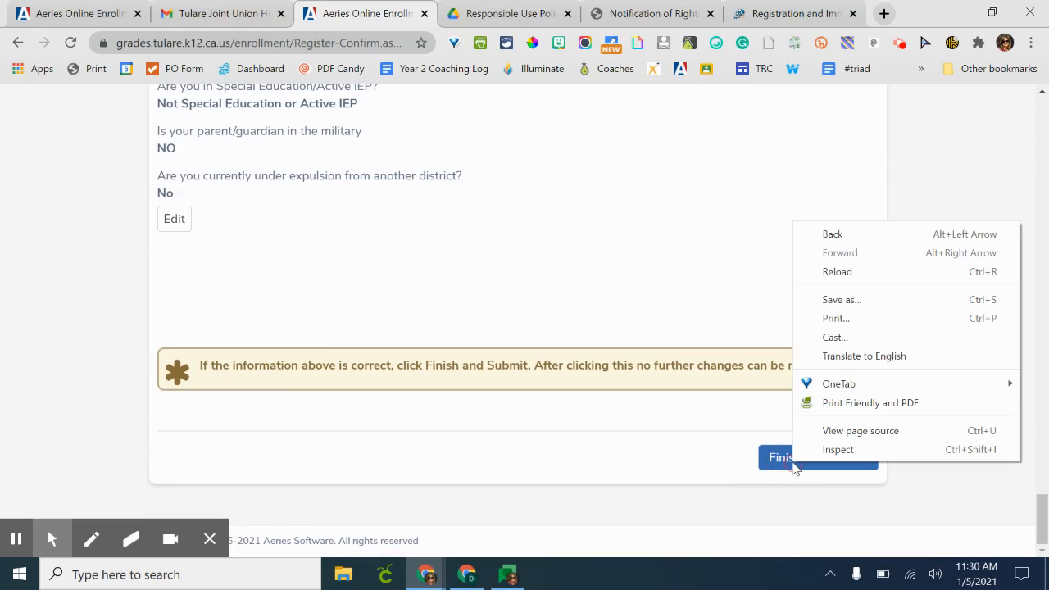
pyautogui.click(779, 461)
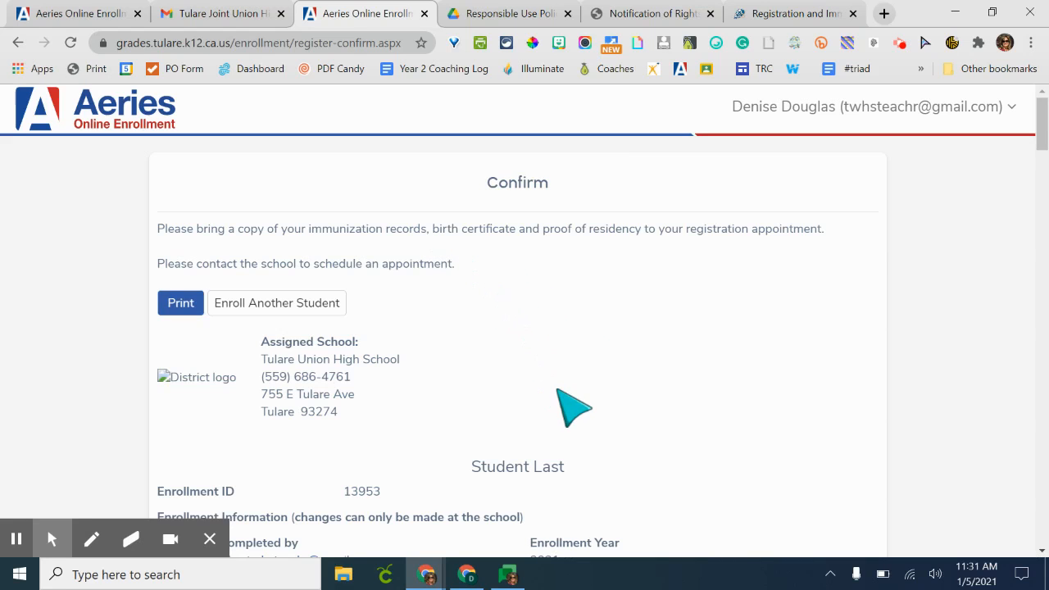
# - Review the submitted enrollment confirmation summary
pyautogui.scroll(-4, 574, 407)
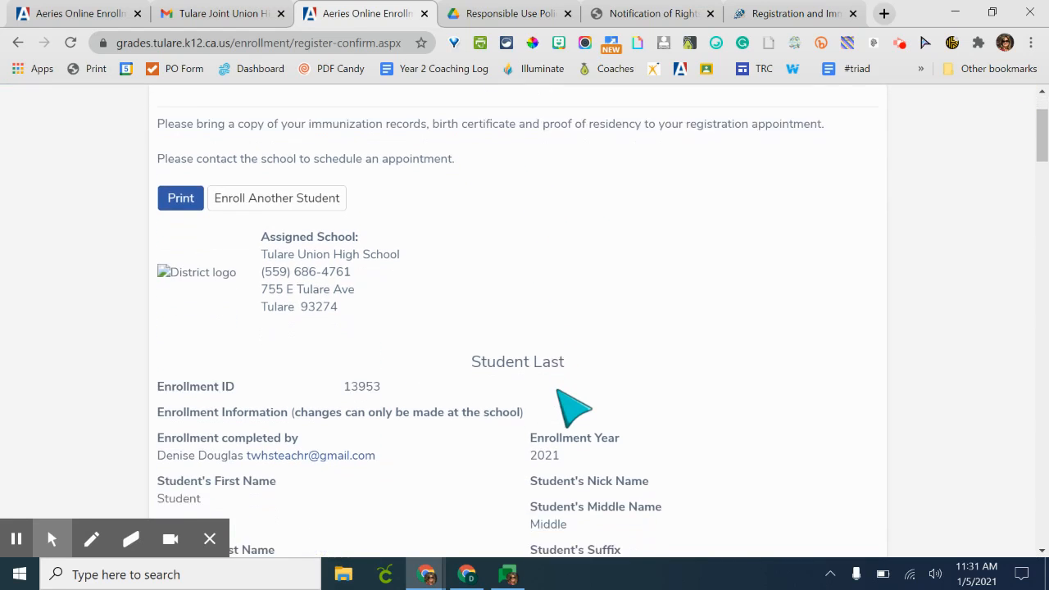